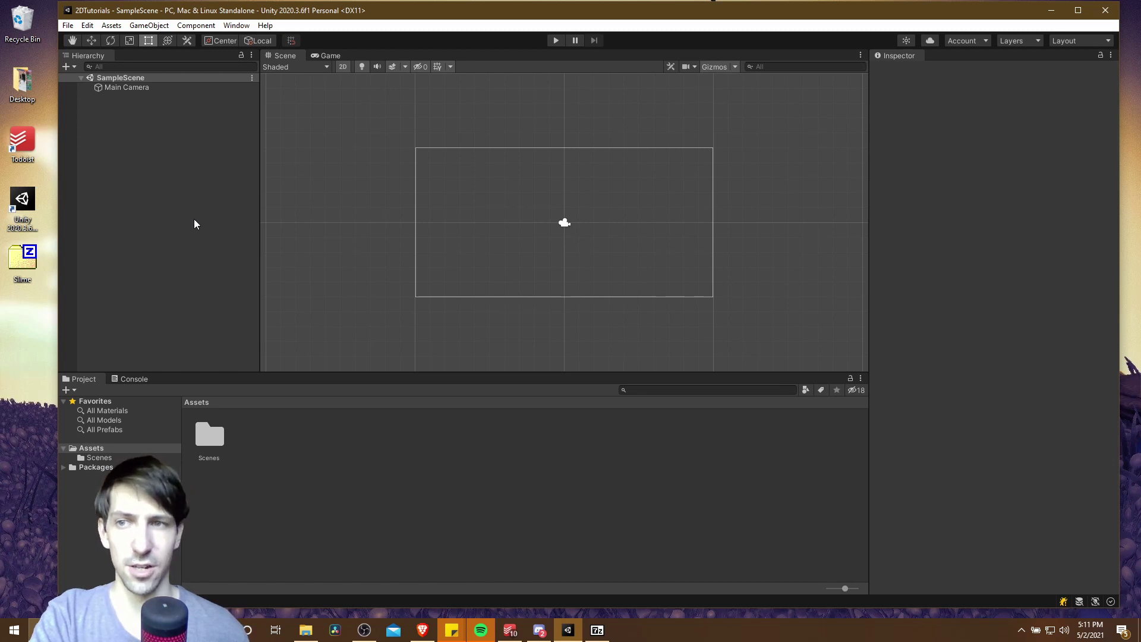
# Open the Slime.zip archive from the desktop in the archive manager and reposition its window over the editor
pyautogui.click(16, 272)
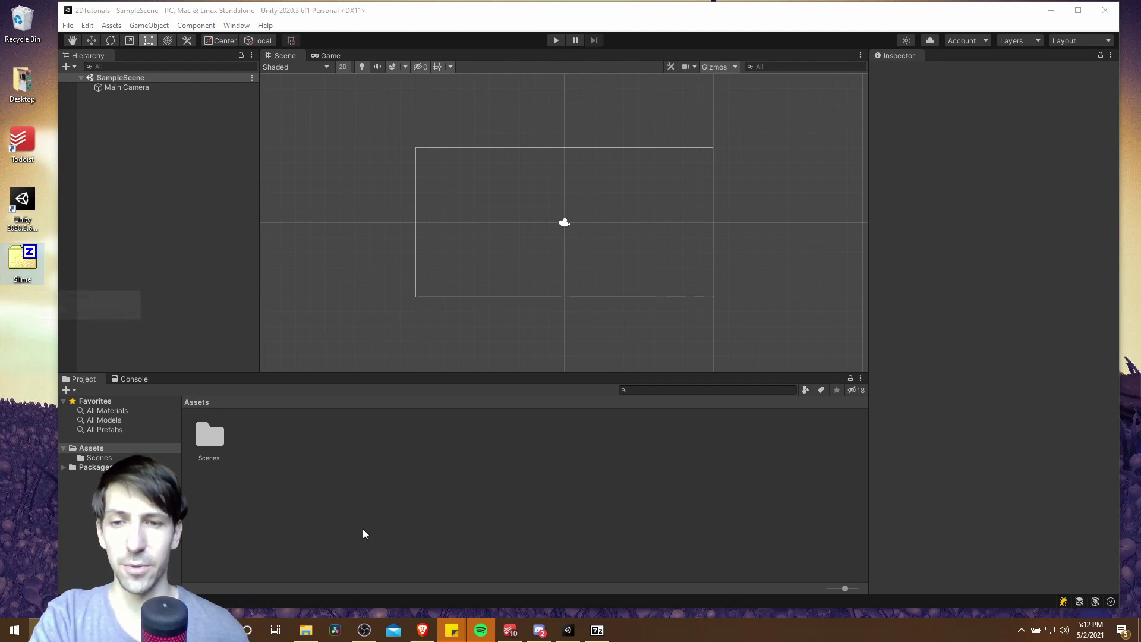
pyautogui.click(421, 631)
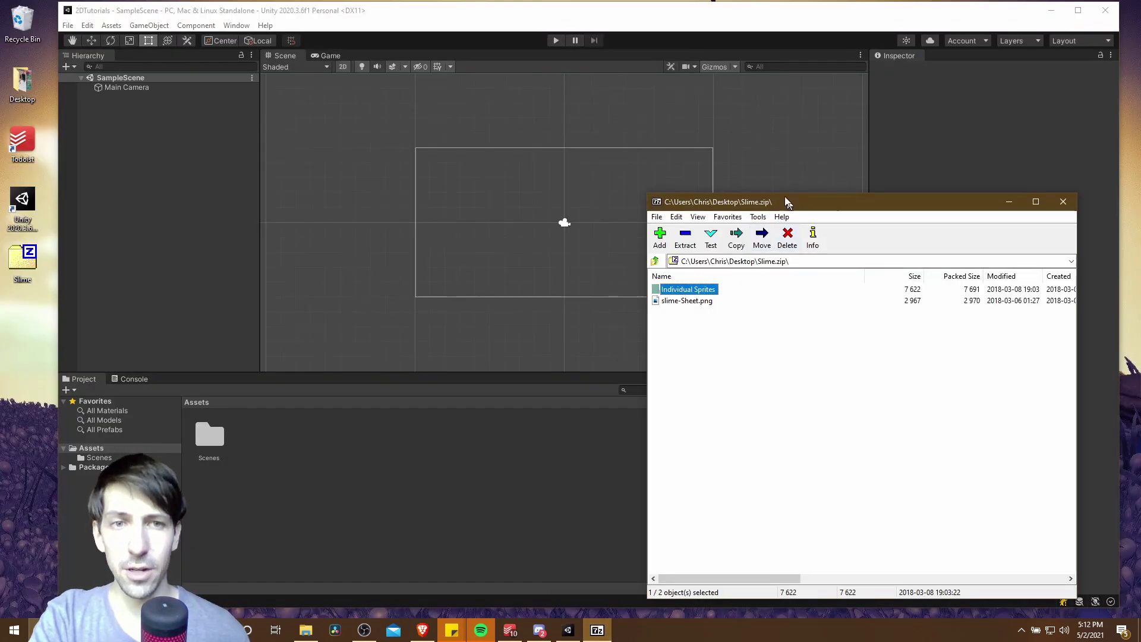
pyautogui.moveTo(785, 202); pyautogui.dragTo(725, 161)
pyautogui.click(625, 283)
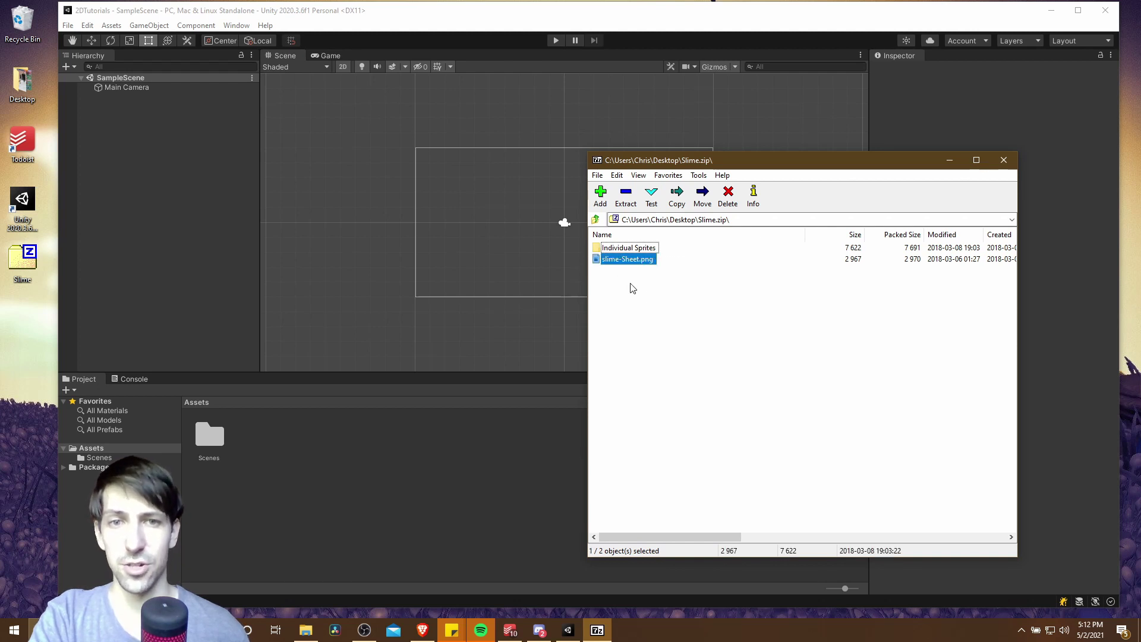
# Examine the slime images inside the archive's Individual Sprites folder and return to the archive's root level
pyautogui.doubleClick(650, 253)
pyautogui.moveTo(702, 245); pyautogui.dragTo(618, 486)
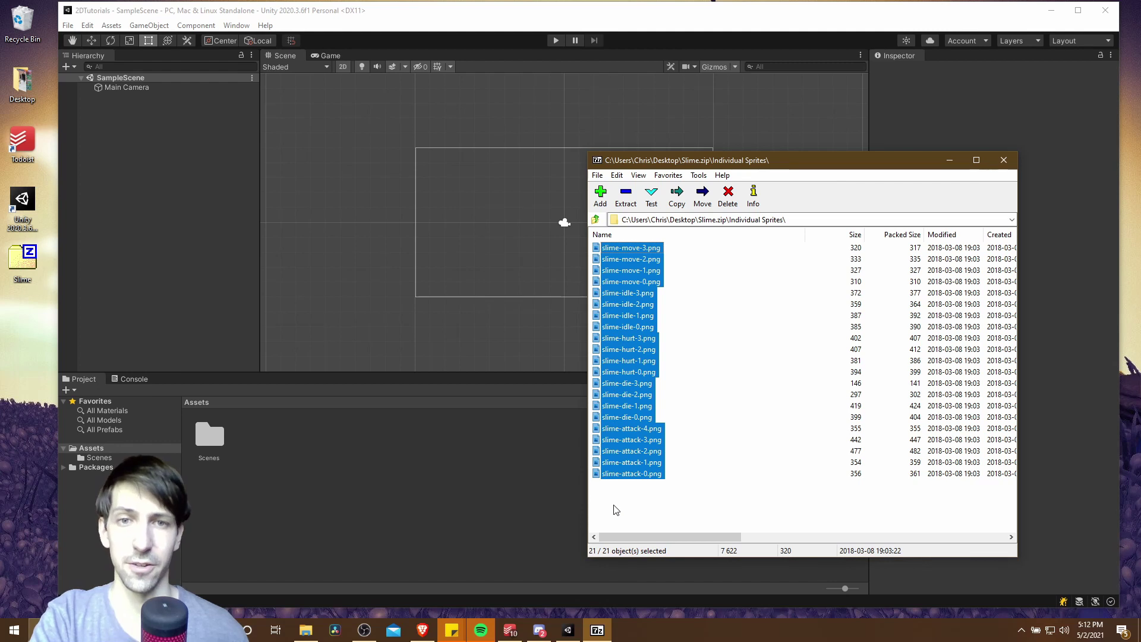
pyautogui.click(615, 509)
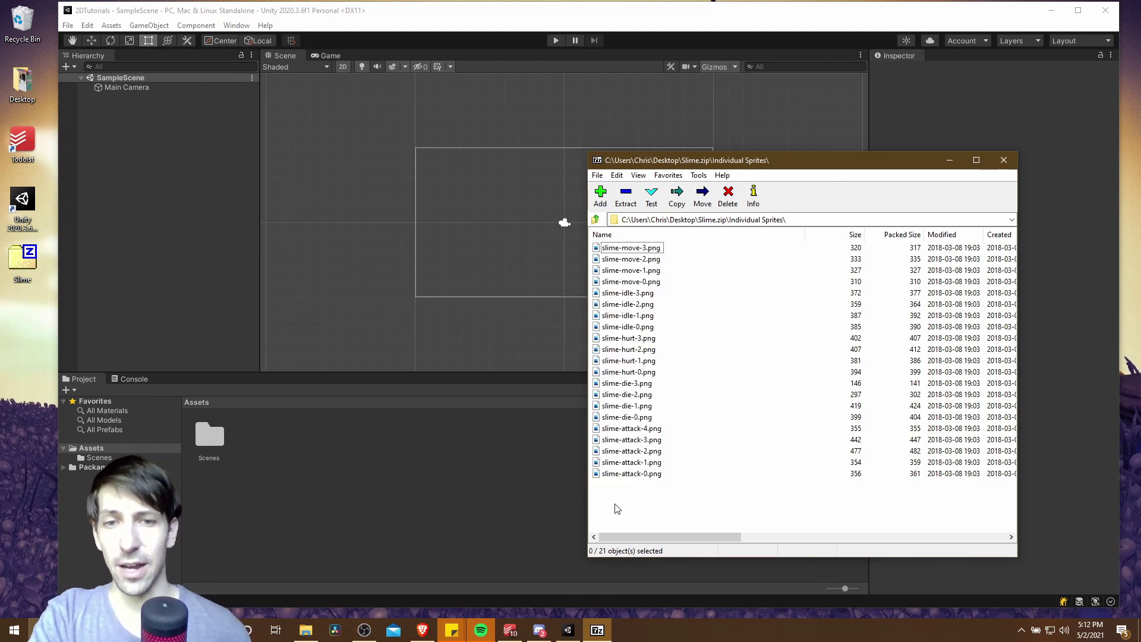
pyautogui.moveTo(655, 439); pyautogui.dragTo(645, 433)
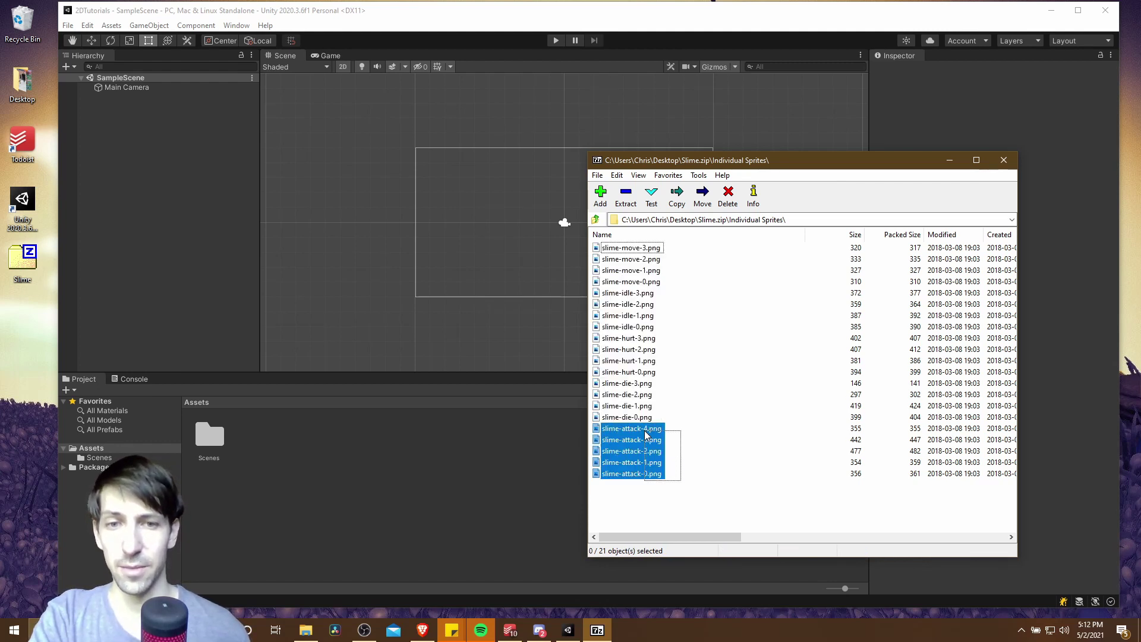
pyautogui.click(712, 419)
pyautogui.click(597, 220)
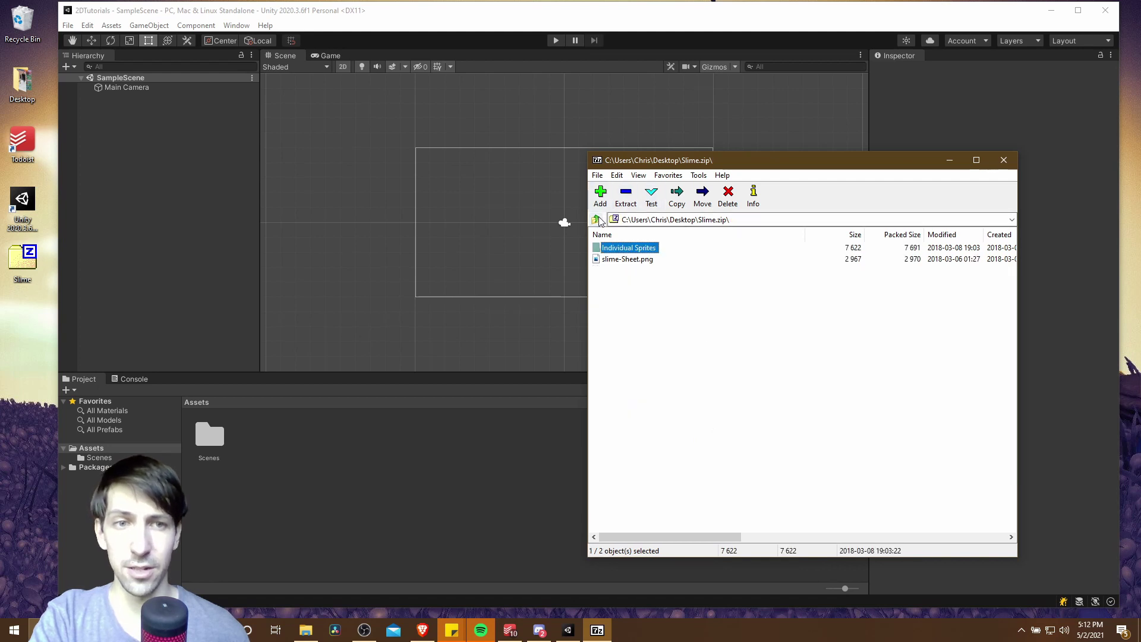
# Extract slime-Sheet.png from the archive to the desktop and minimize the archive window
pyautogui.click(674, 260)
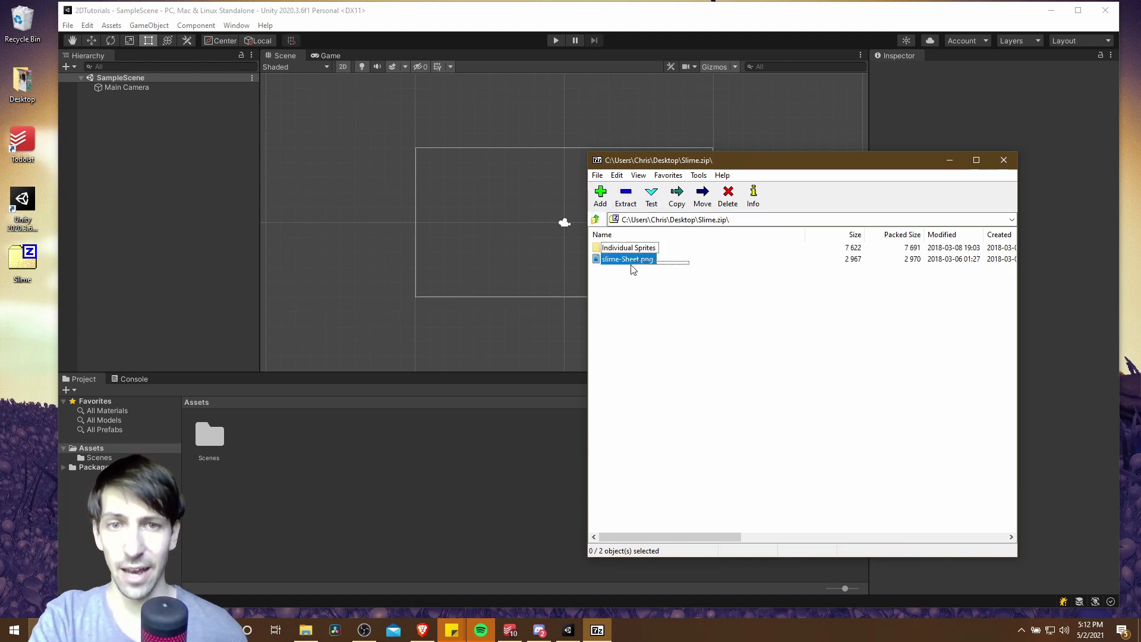
pyautogui.click(629, 280)
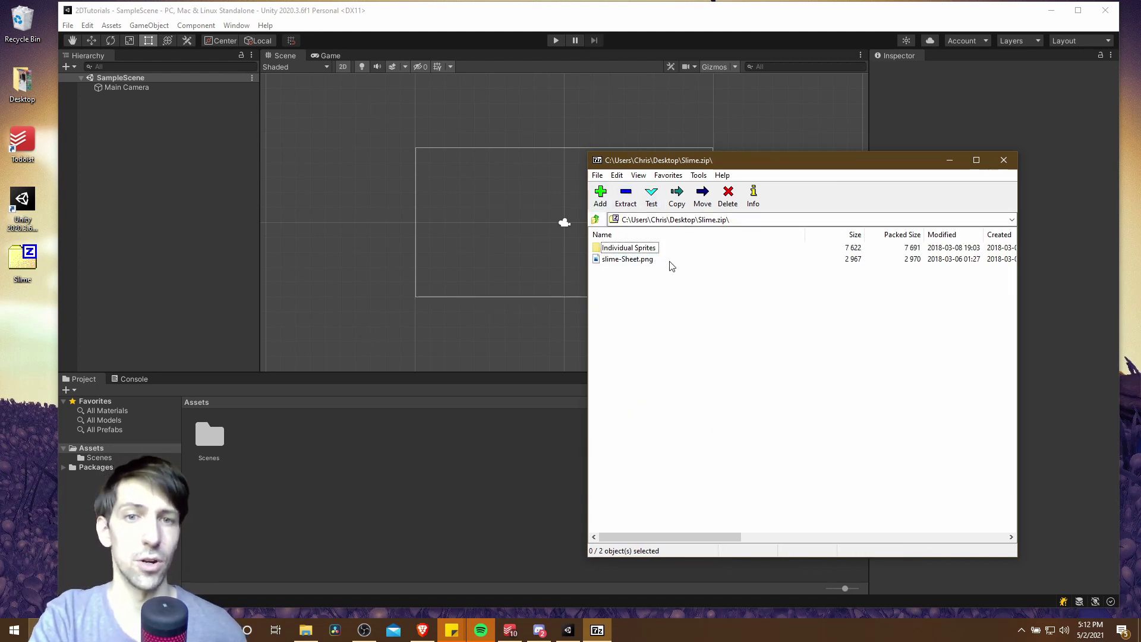
pyautogui.click(635, 260)
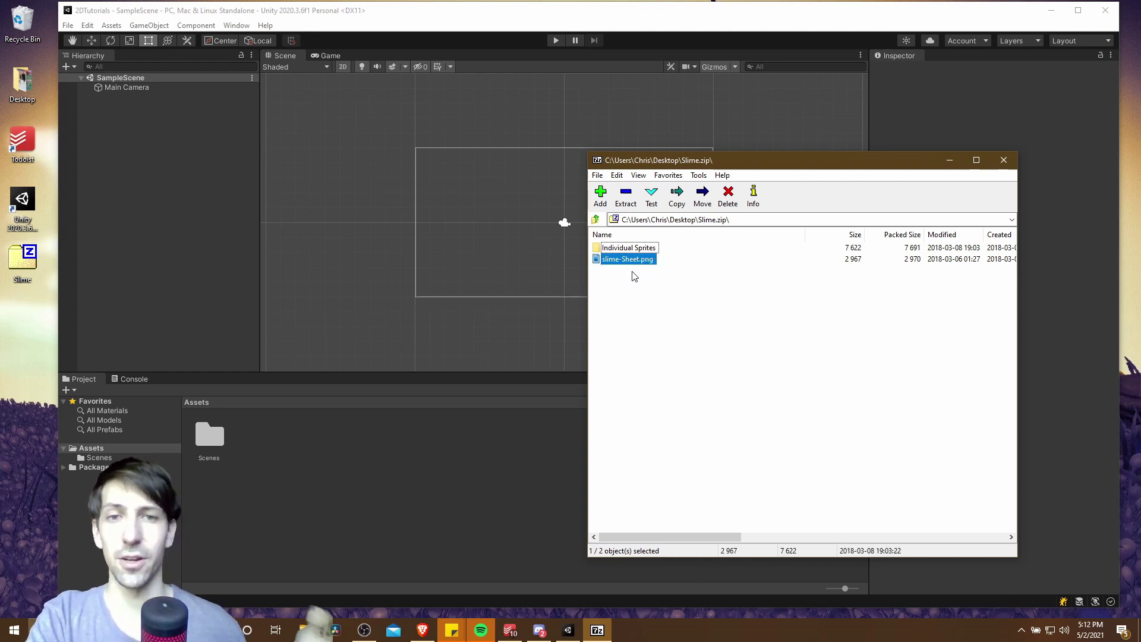
pyautogui.click(637, 272)
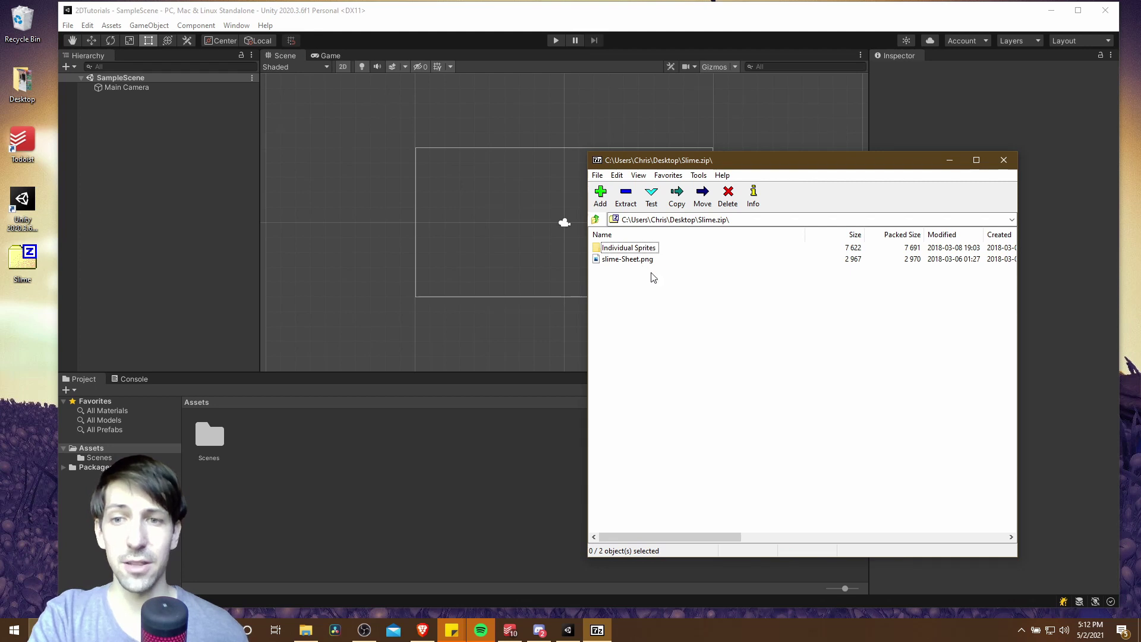
pyautogui.moveTo(648, 260); pyautogui.dragTo(13, 319)
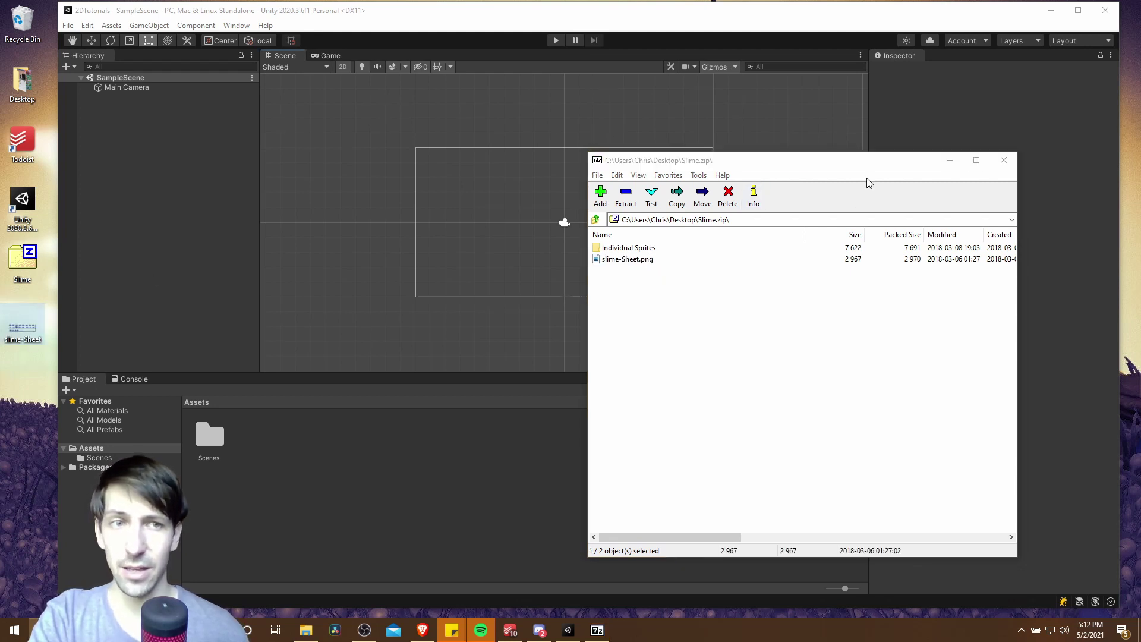
pyautogui.click(950, 161)
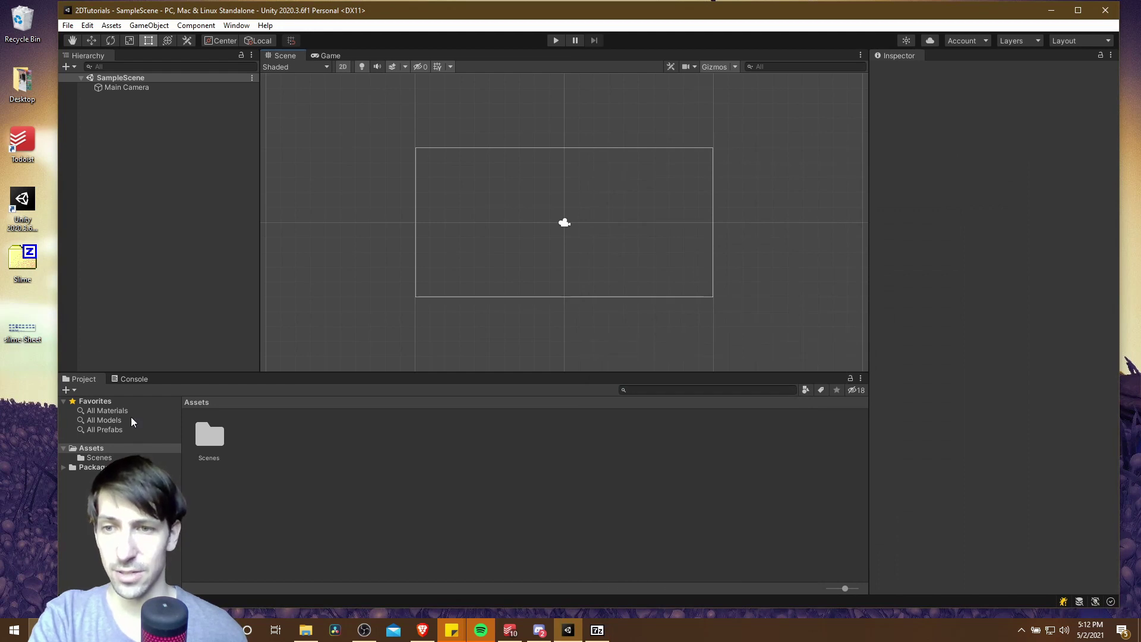
# Create a folder named Characters in the Unity project's Assets folder and open it
pyautogui.rightClick(270, 436)
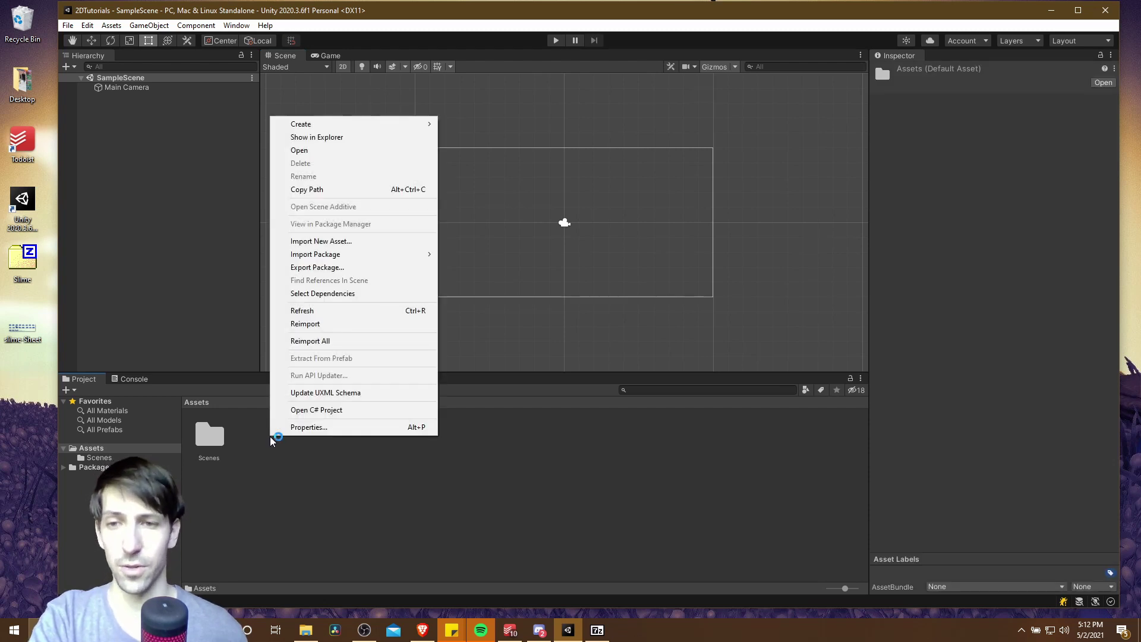
pyautogui.moveTo(354, 129)
pyautogui.click(489, 123)
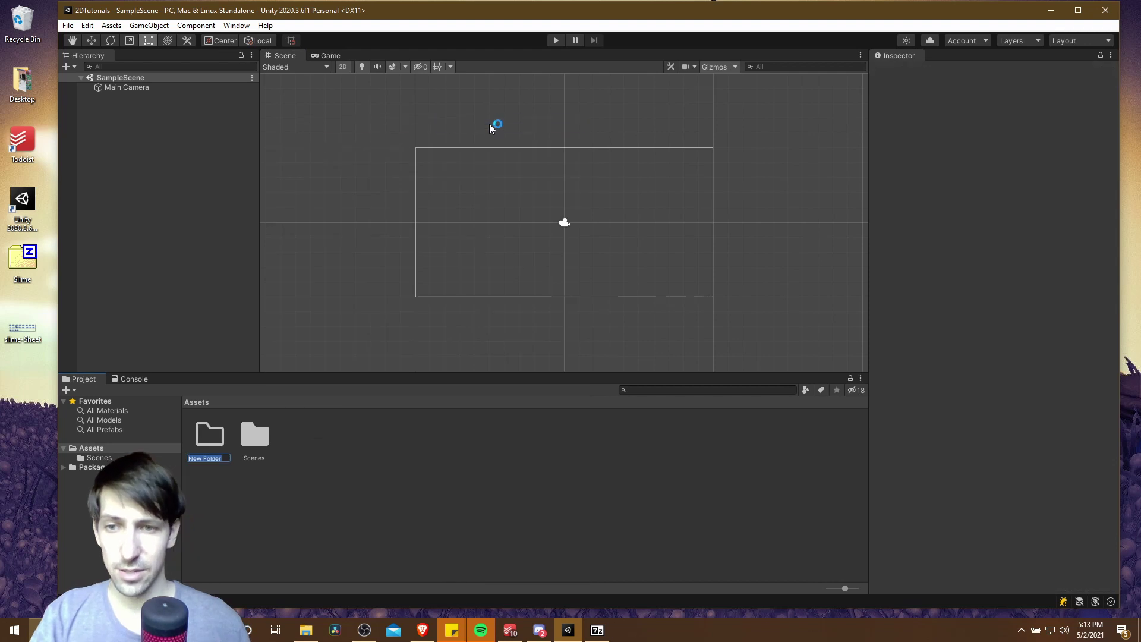
pyautogui.write('Characters')
pyautogui.press('Return')
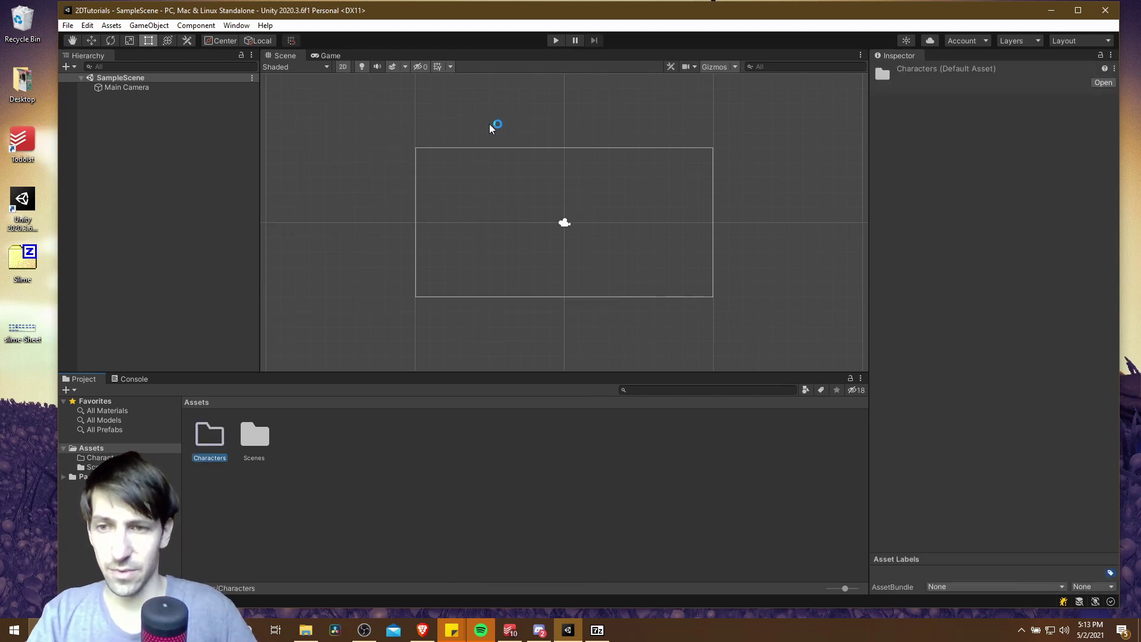
pyautogui.press('Return')
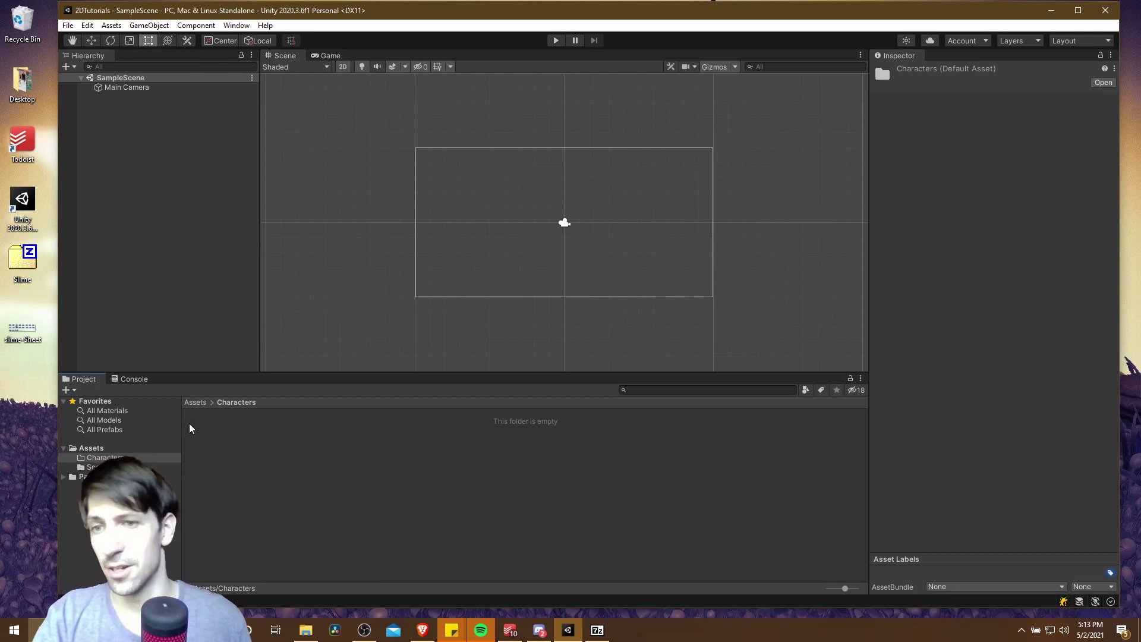
# Create a folder named Slime inside Characters and import the slime-Sheet image from the desktop into it
pyautogui.rightClick(221, 451)
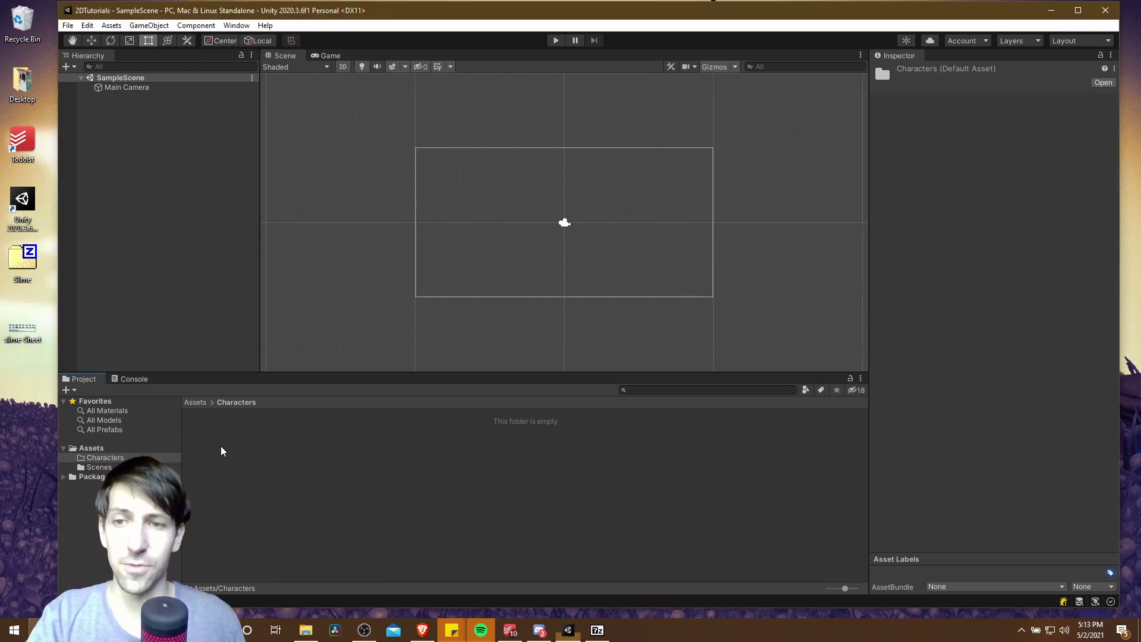
pyautogui.moveTo(344, 134)
pyautogui.click(418, 133)
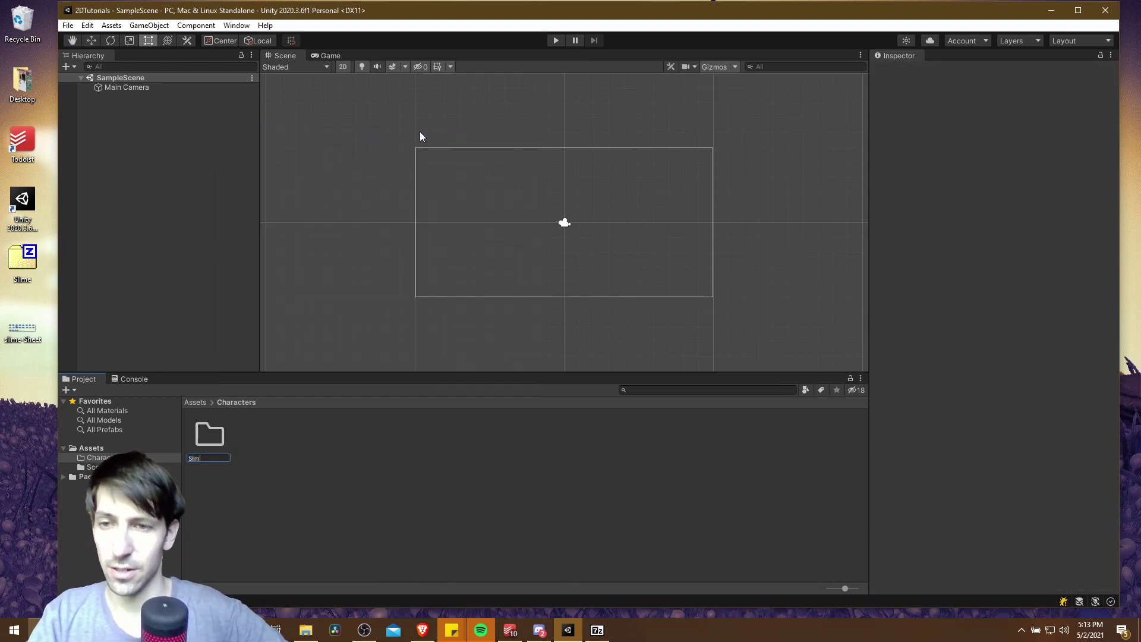
pyautogui.write('Slime')
pyautogui.press('Return')
pyautogui.press('Return')
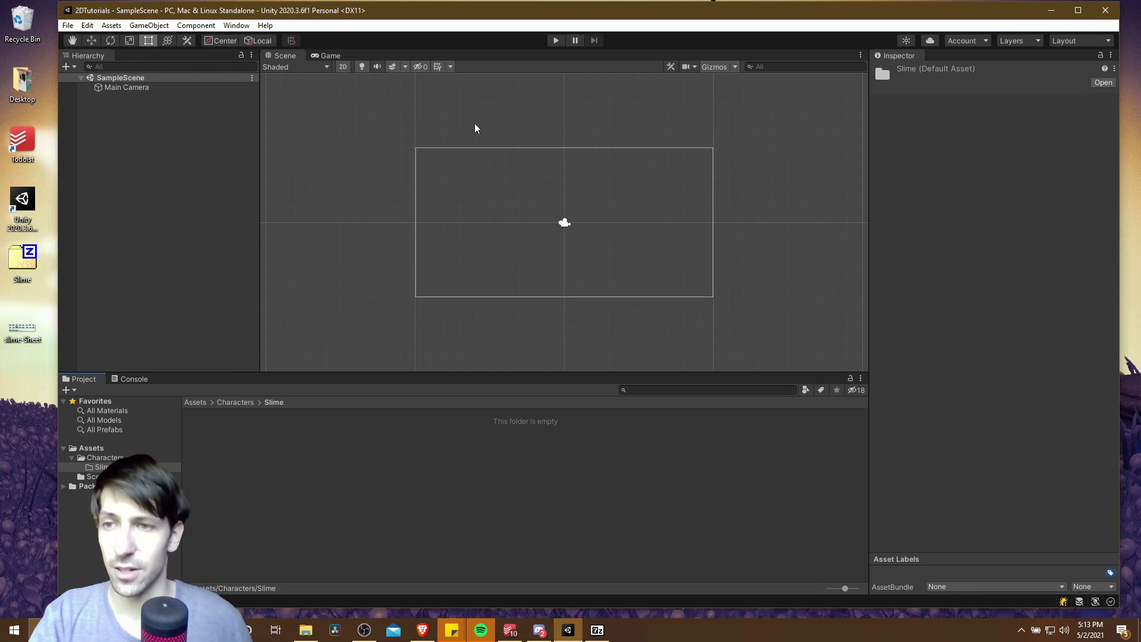
pyautogui.moveTo(16, 327); pyautogui.dragTo(243, 453)
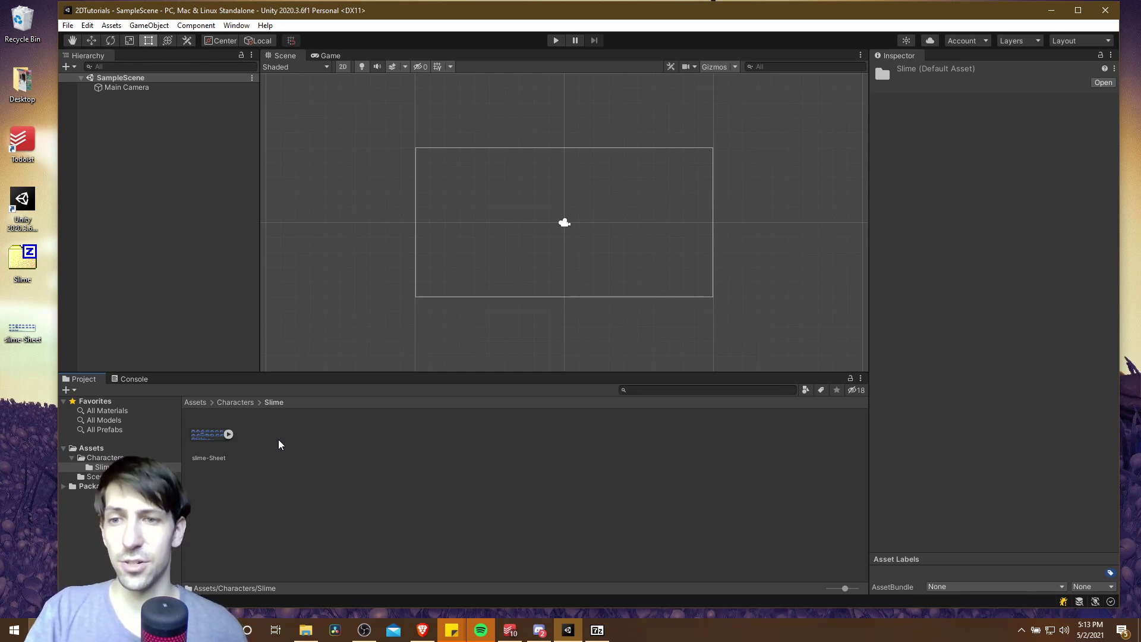
pyautogui.click(449, 432)
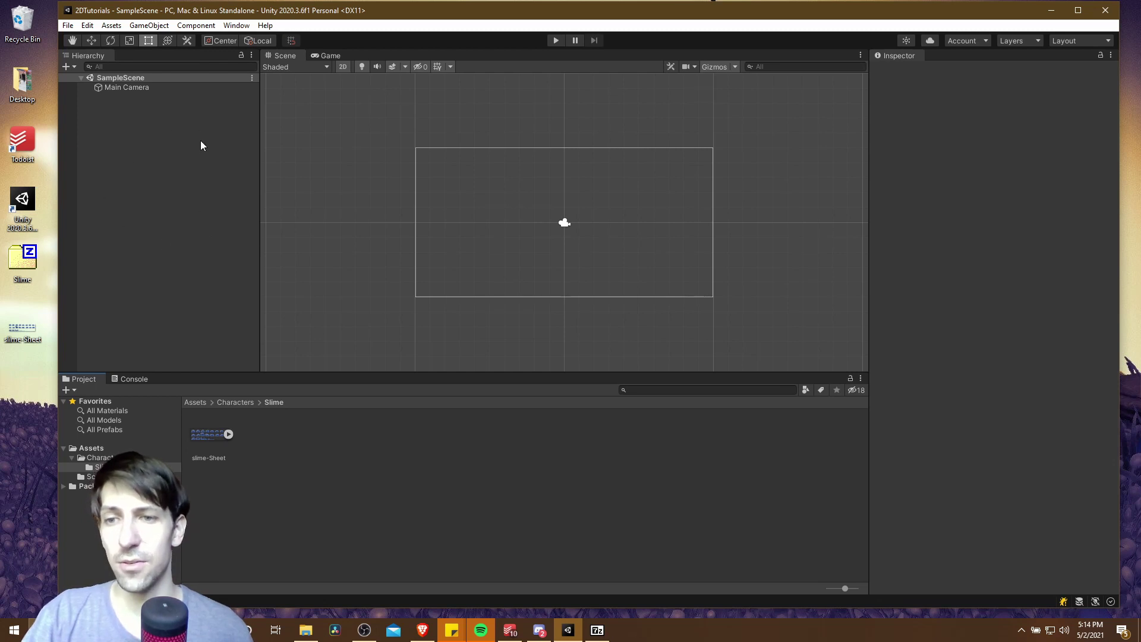
# Add an empty game object named Slime to SampleScene
pyautogui.rightClick(125, 108)
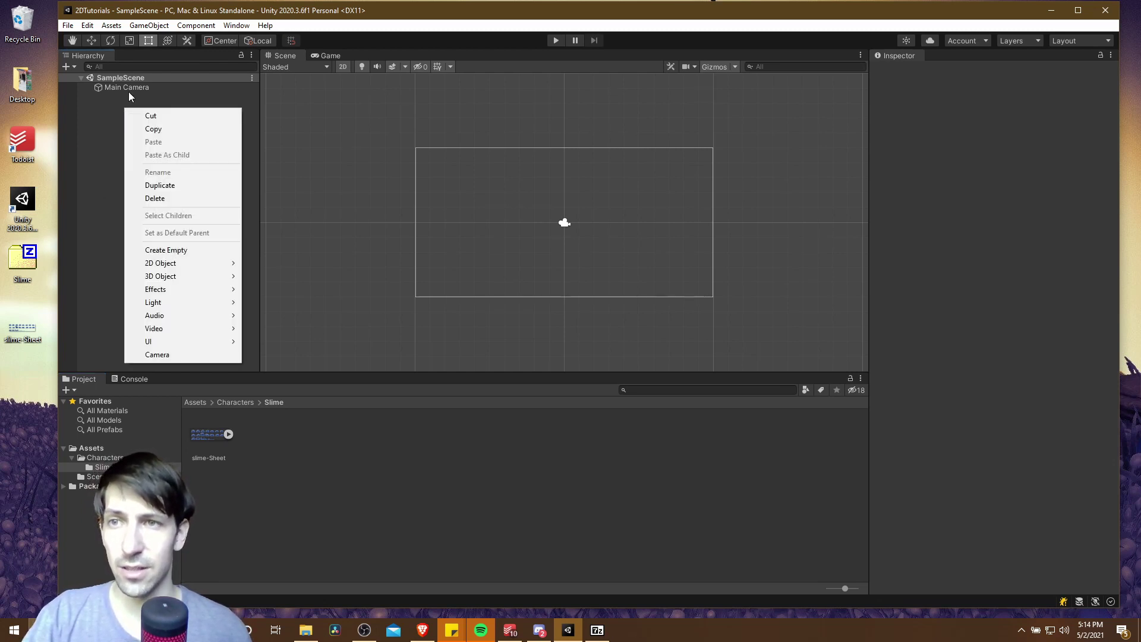
pyautogui.click(193, 250)
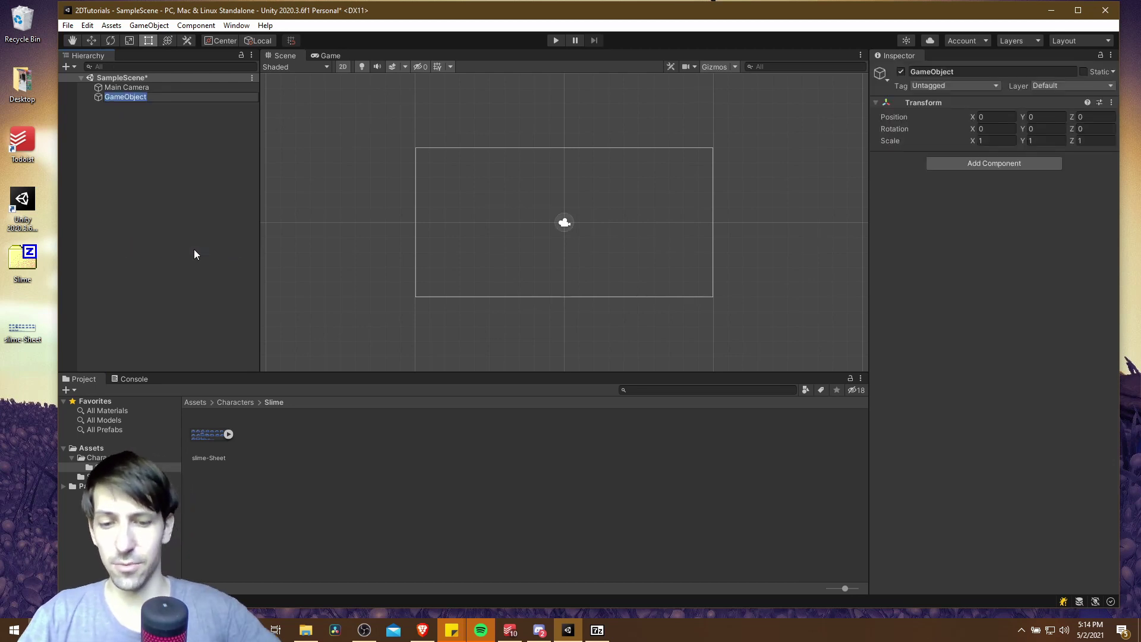
pyautogui.write('Slime')
pyautogui.press('Return')
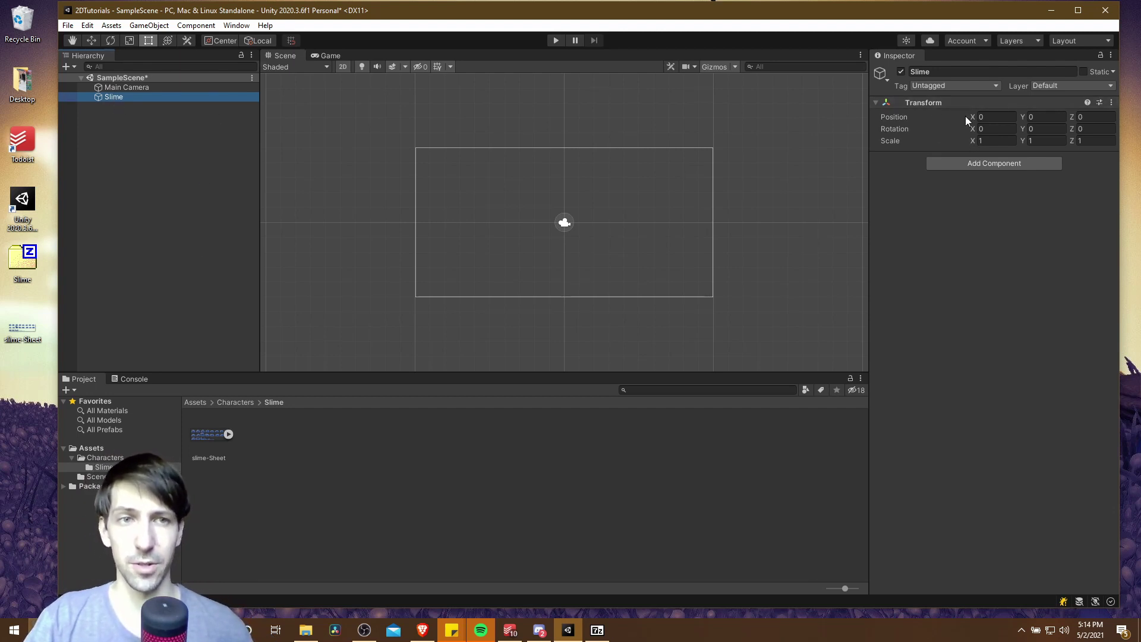
# Add a Sprite Renderer component to the Slime object
pyautogui.click(994, 166)
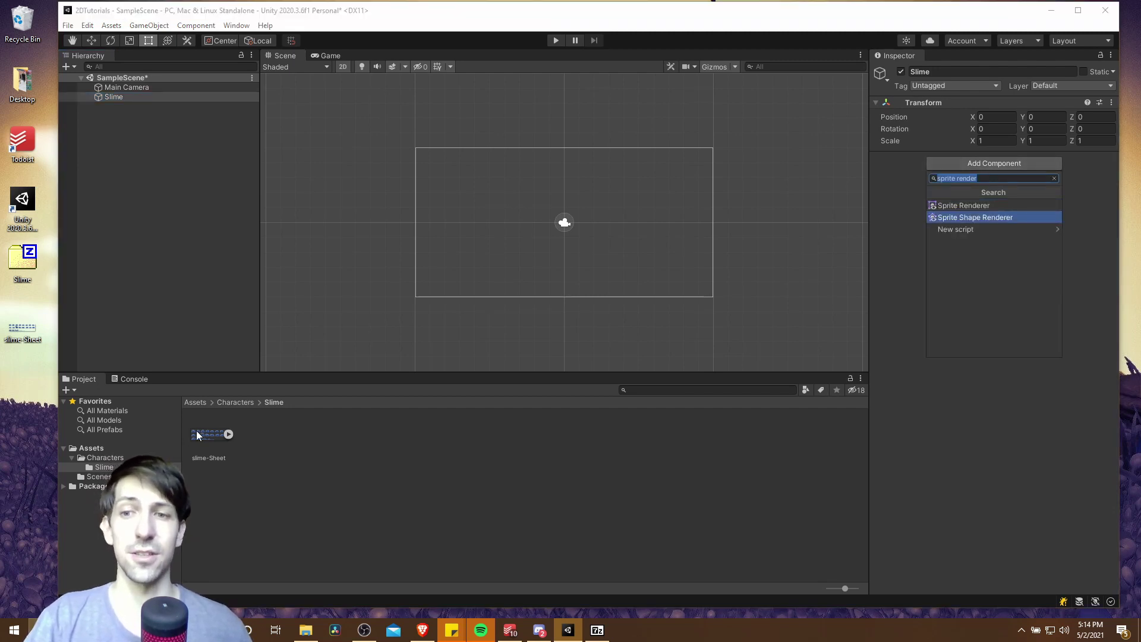
pyautogui.write('sprite')
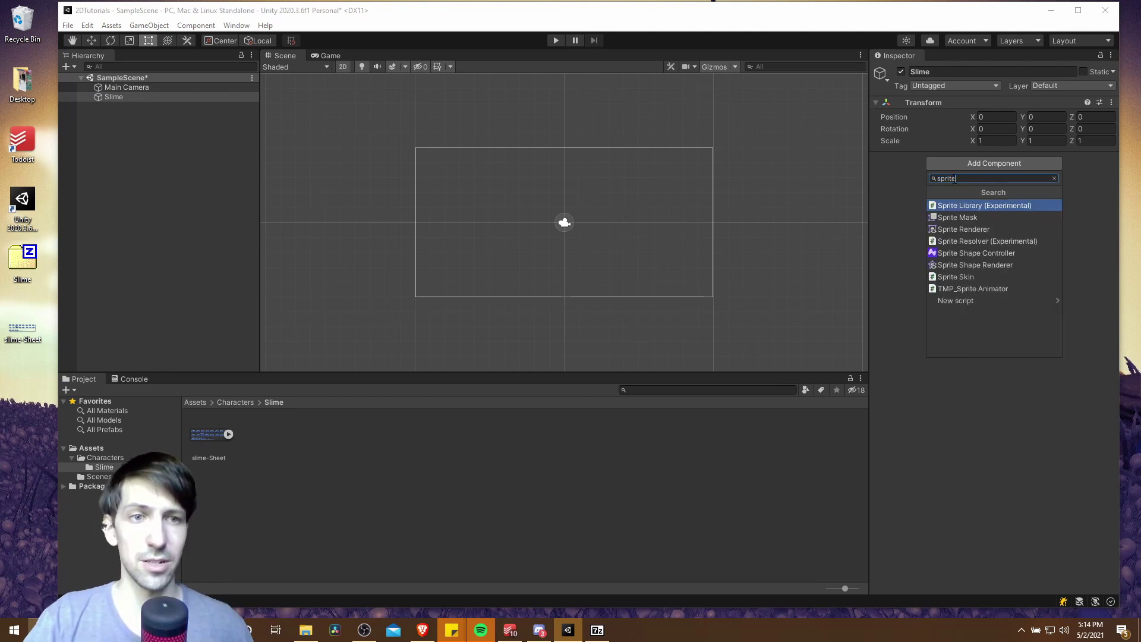
pyautogui.click(985, 229)
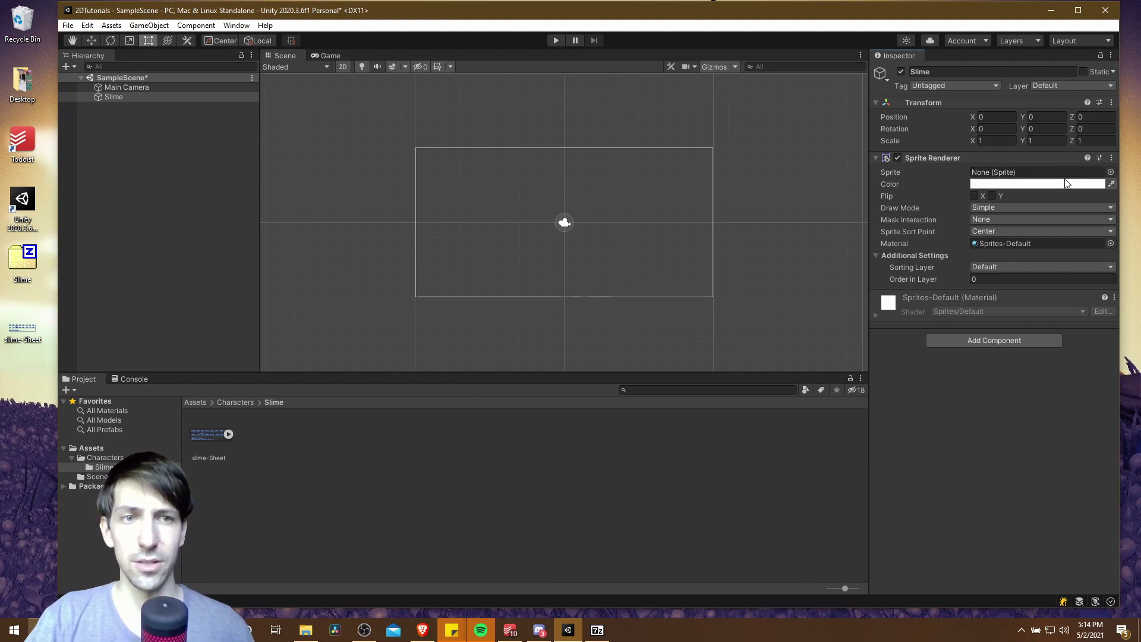
# Set the slime-Sheet texture's filter mode to Point (no filter) and compression to None, and apply the import settings
pyautogui.click(200, 434)
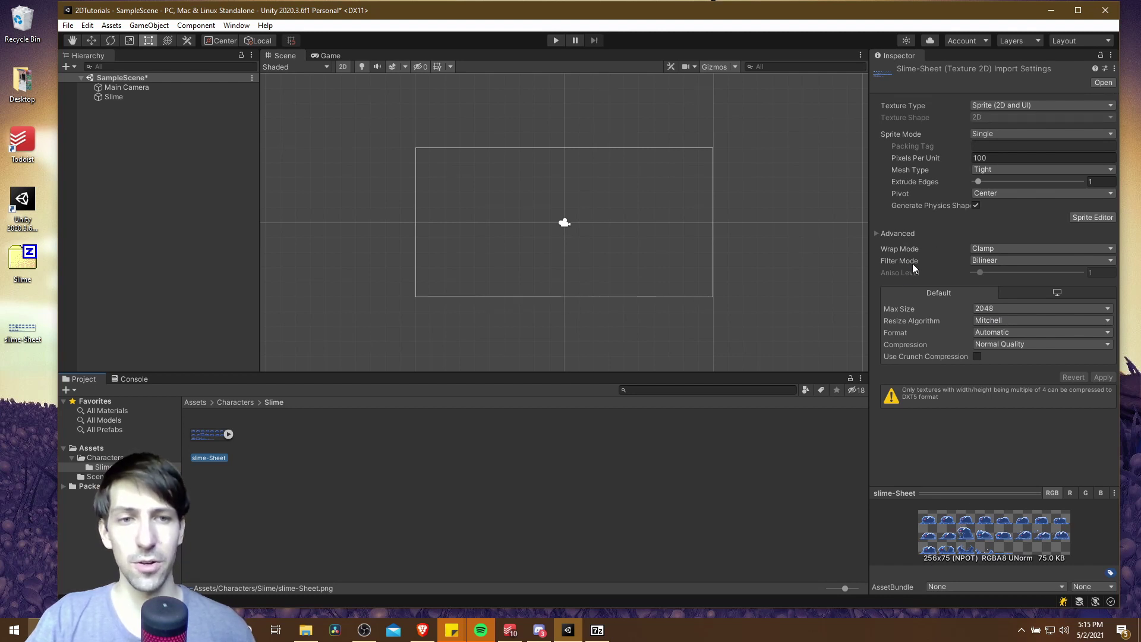
pyautogui.click(985, 260)
pyautogui.click(995, 268)
pyautogui.click(997, 346)
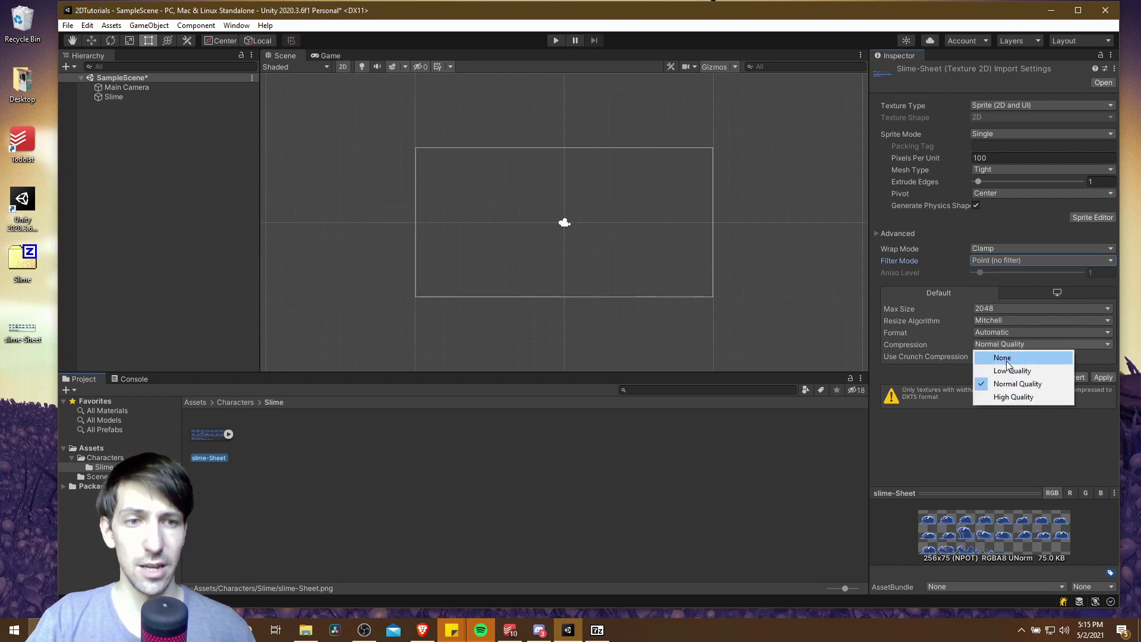
pyautogui.click(989, 358)
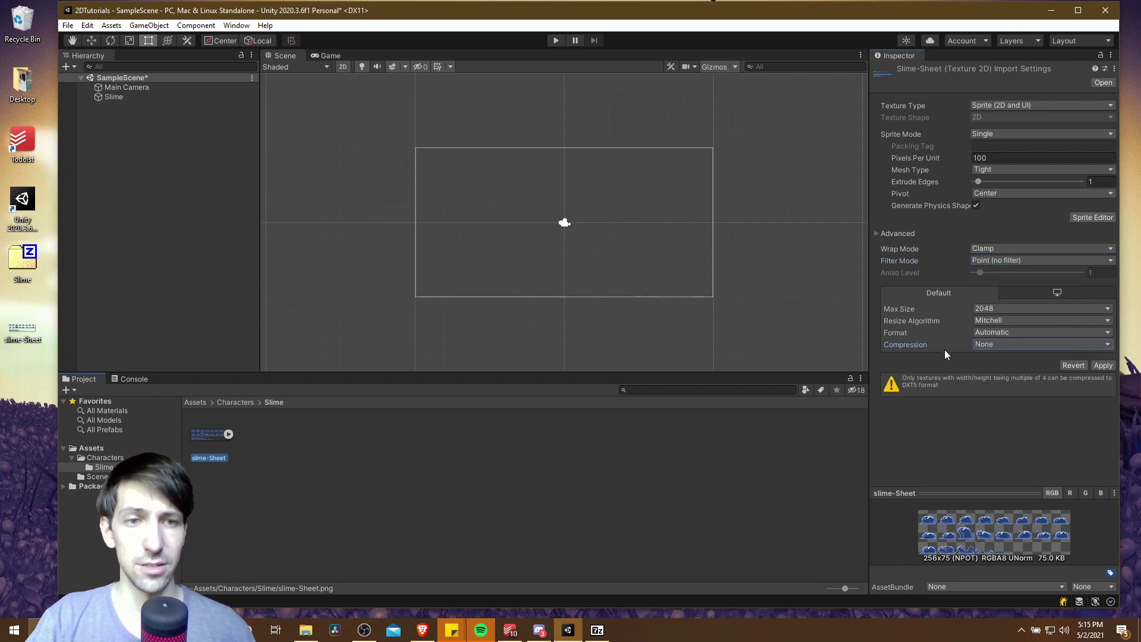
pyautogui.click(1107, 365)
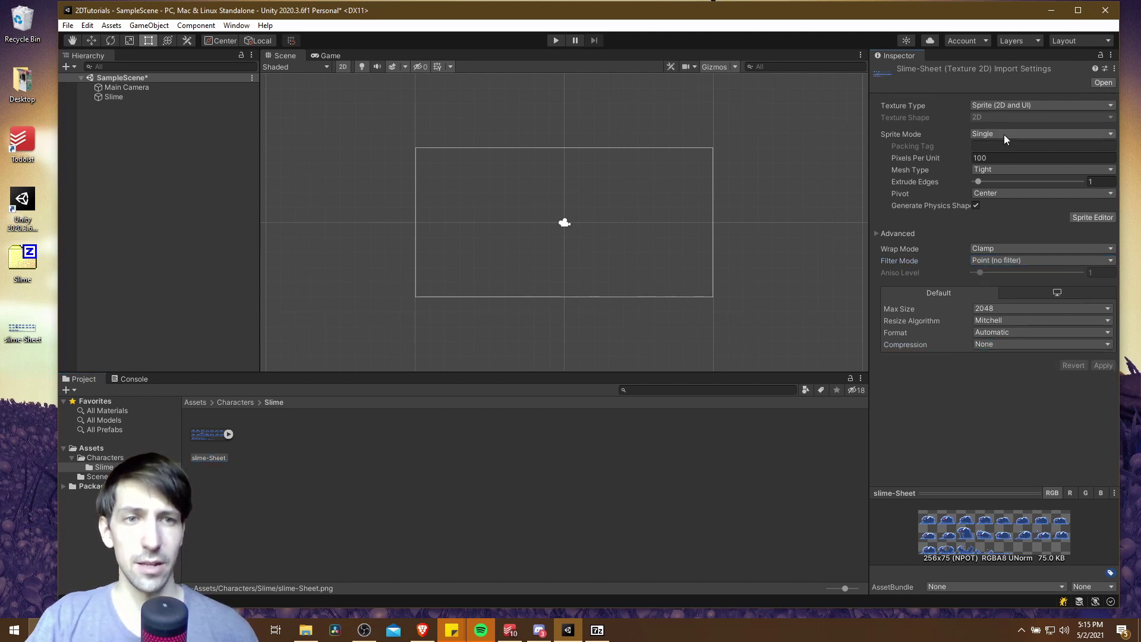
# Assign slime-Sheet as the sprite of the Slime object's Sprite Renderer
pyautogui.click(132, 99)
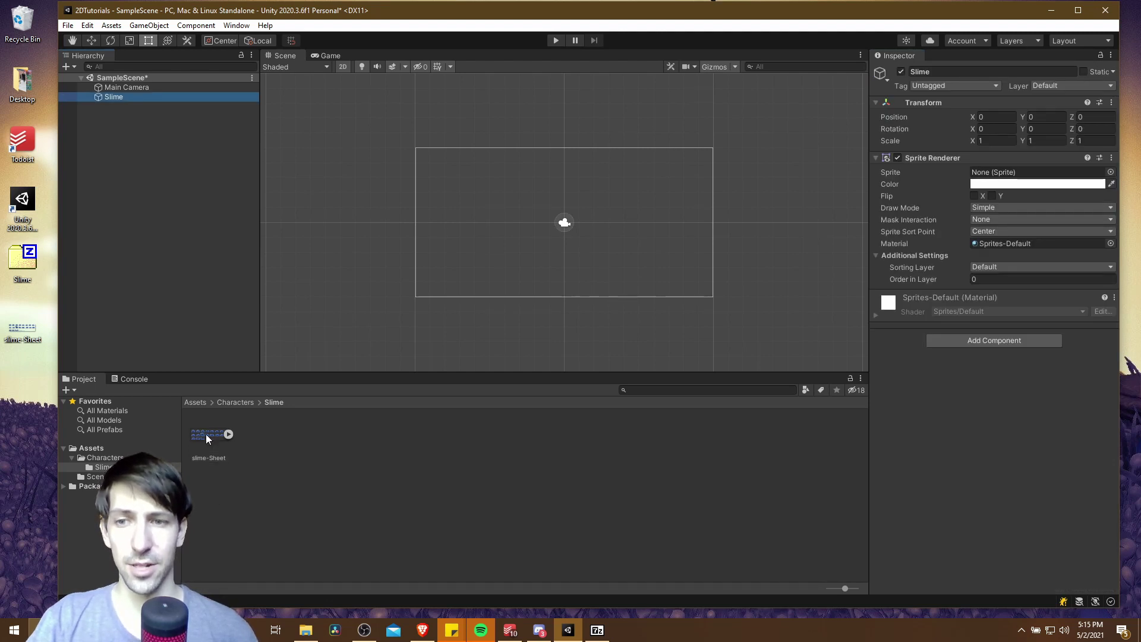
pyautogui.moveTo(205, 433); pyautogui.dragTo(1039, 171)
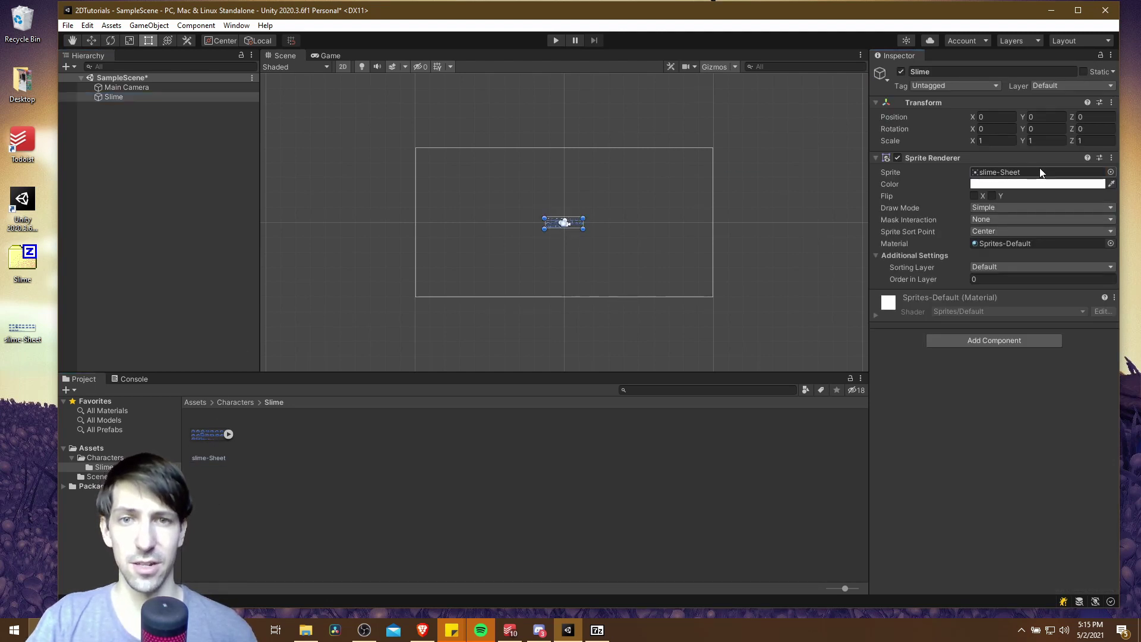
pyautogui.scroll(2, 596, 227)
pyautogui.scroll(2, 595, 228)
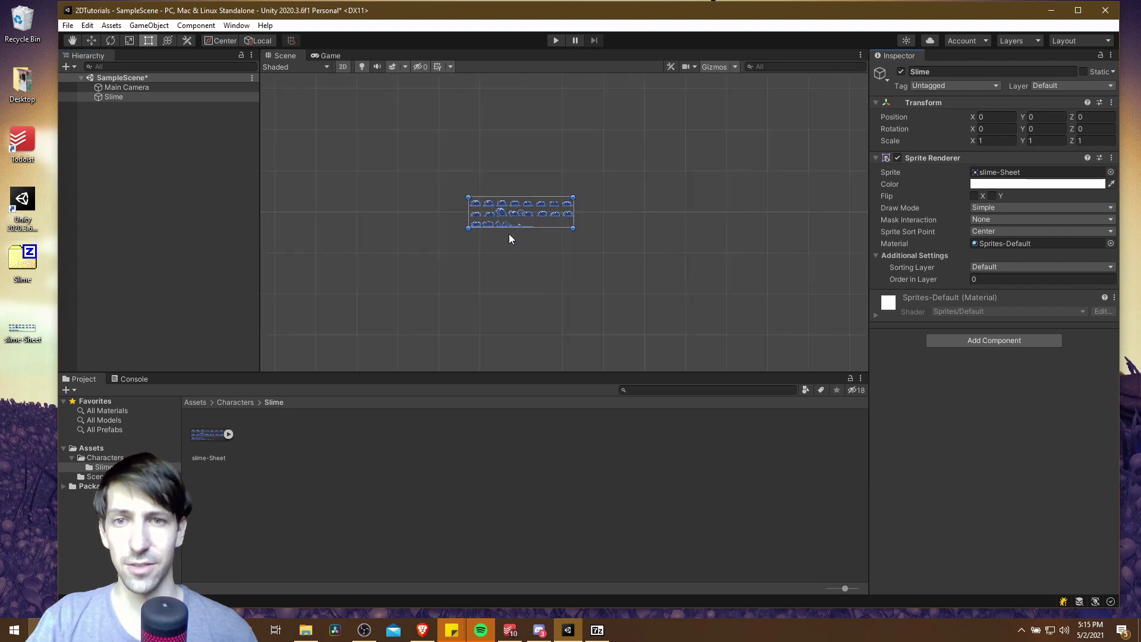
# Set slime-Sheet's sprite mode to Multiple and open it in the Sprite Editor, applying the pending import settings
pyautogui.scroll(3, 508, 235)
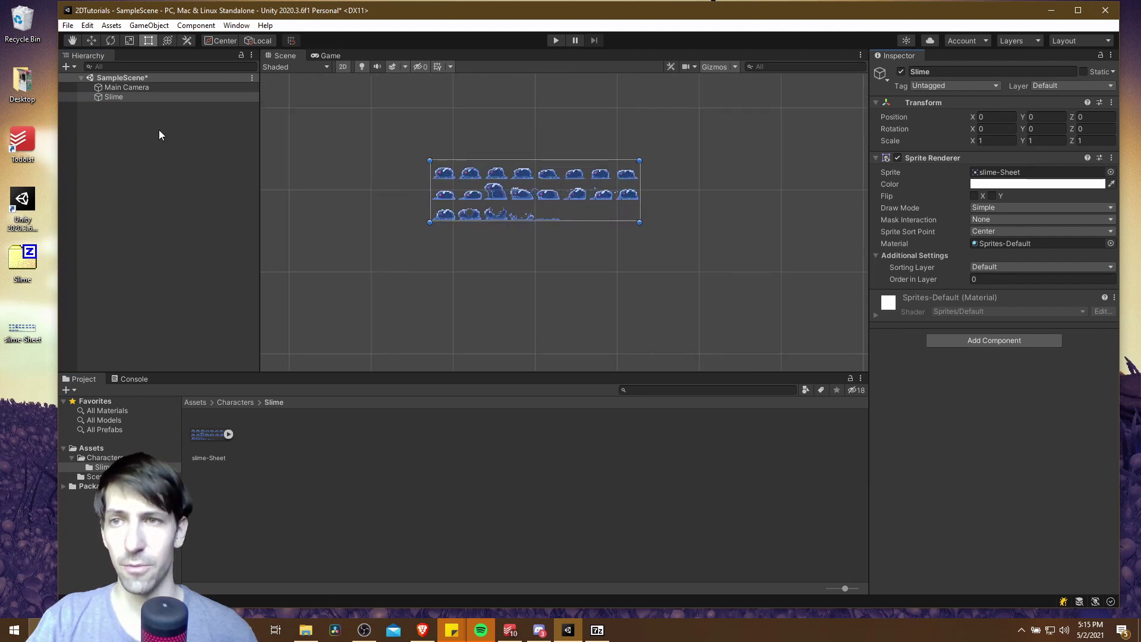
pyautogui.click(200, 432)
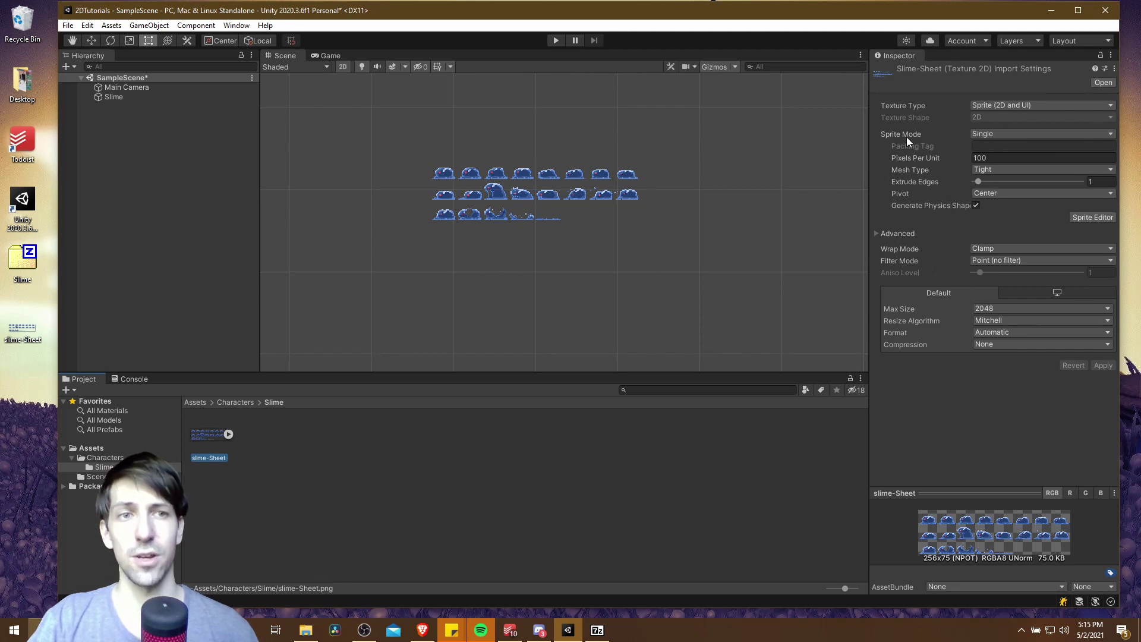
pyautogui.click(1012, 135)
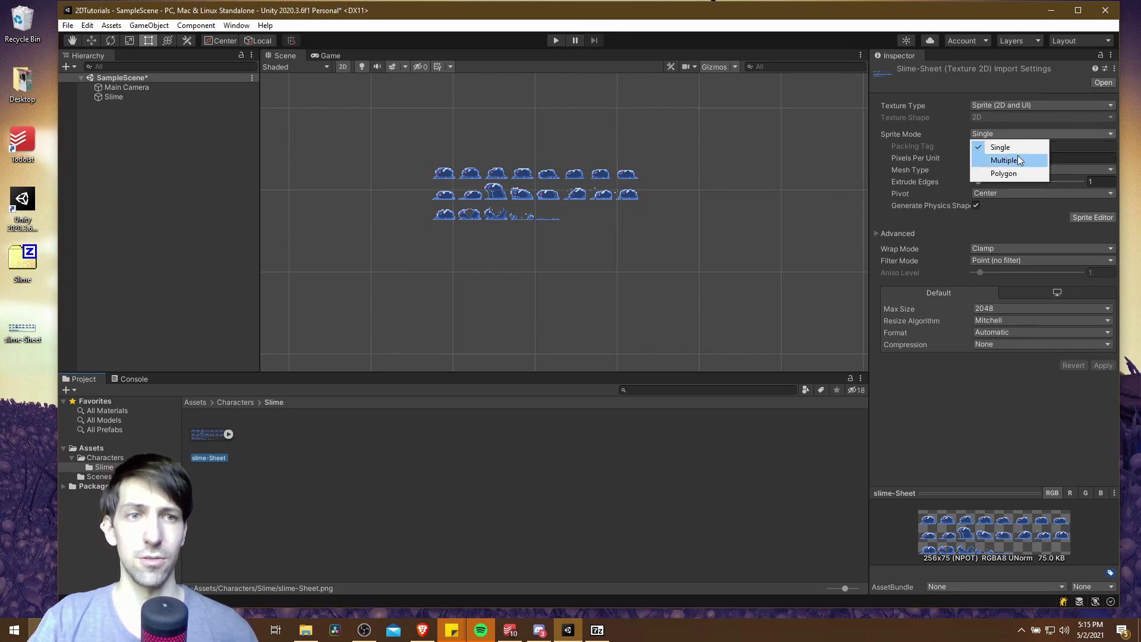
pyautogui.click(1017, 159)
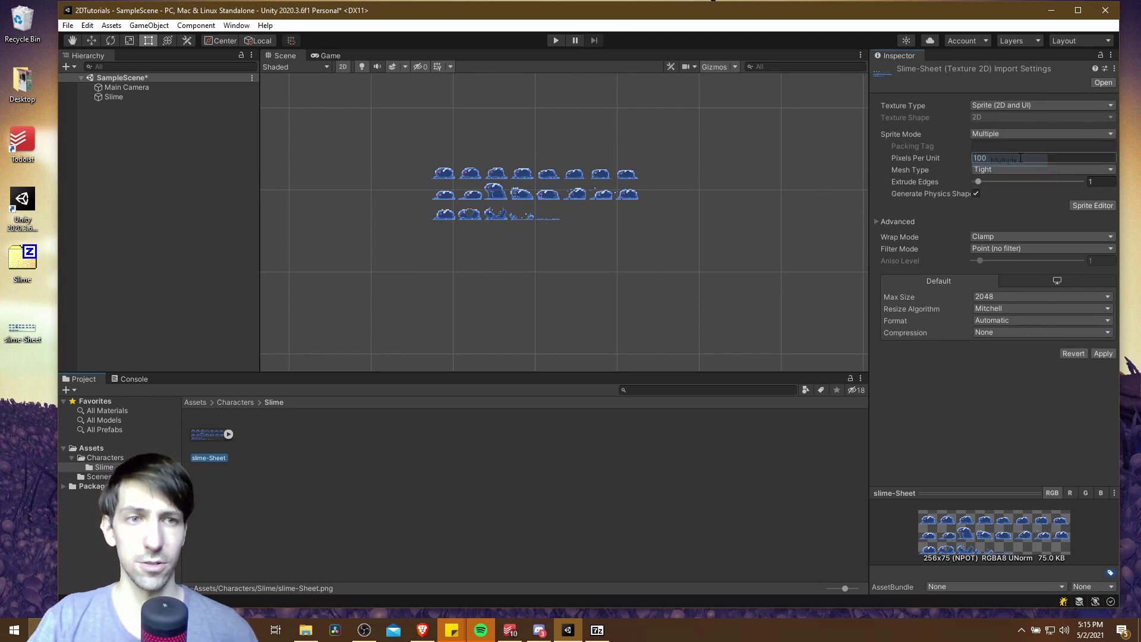
pyautogui.click(1103, 207)
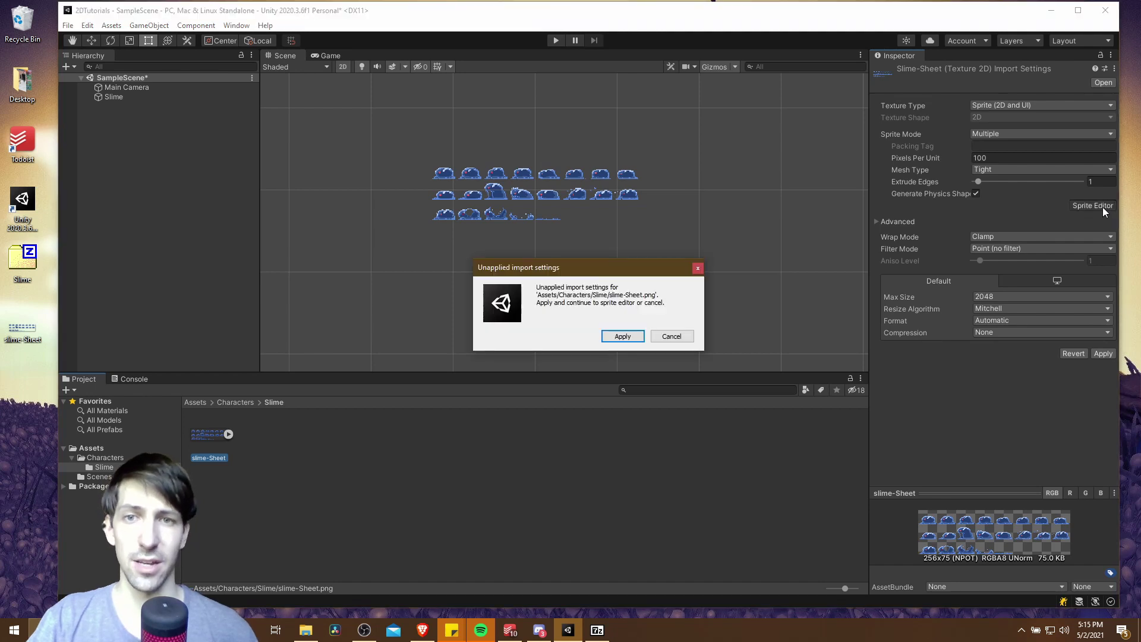
pyautogui.click(624, 337)
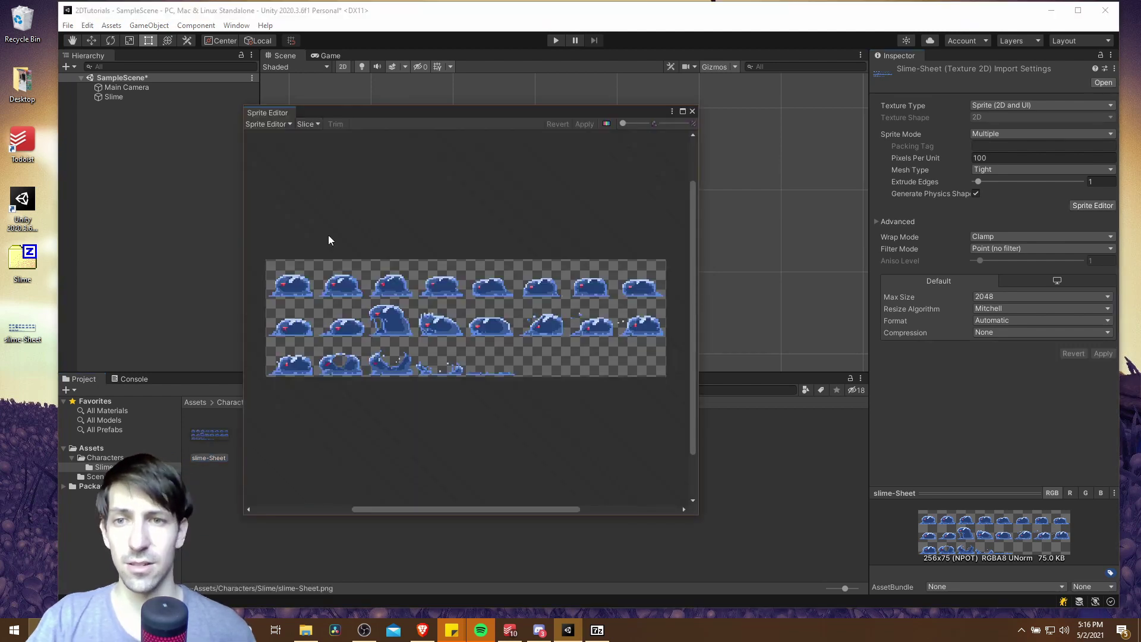
# Slice the sprite sheet with the Automatic type, Center pivot and the Delete Existing method
pyautogui.click(308, 124)
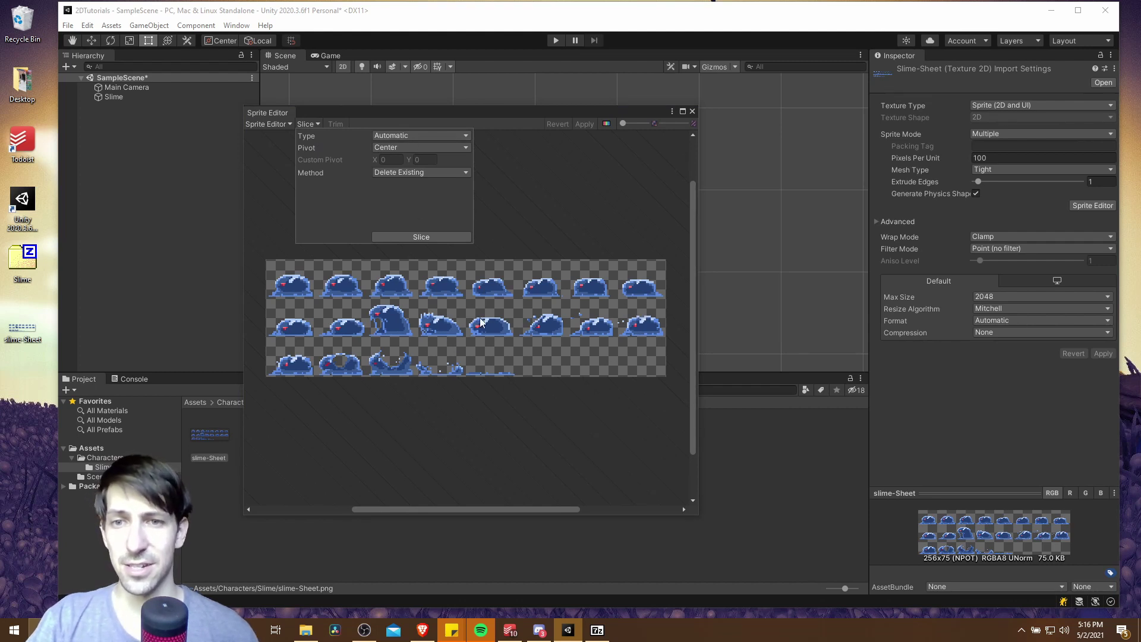
pyautogui.click(454, 236)
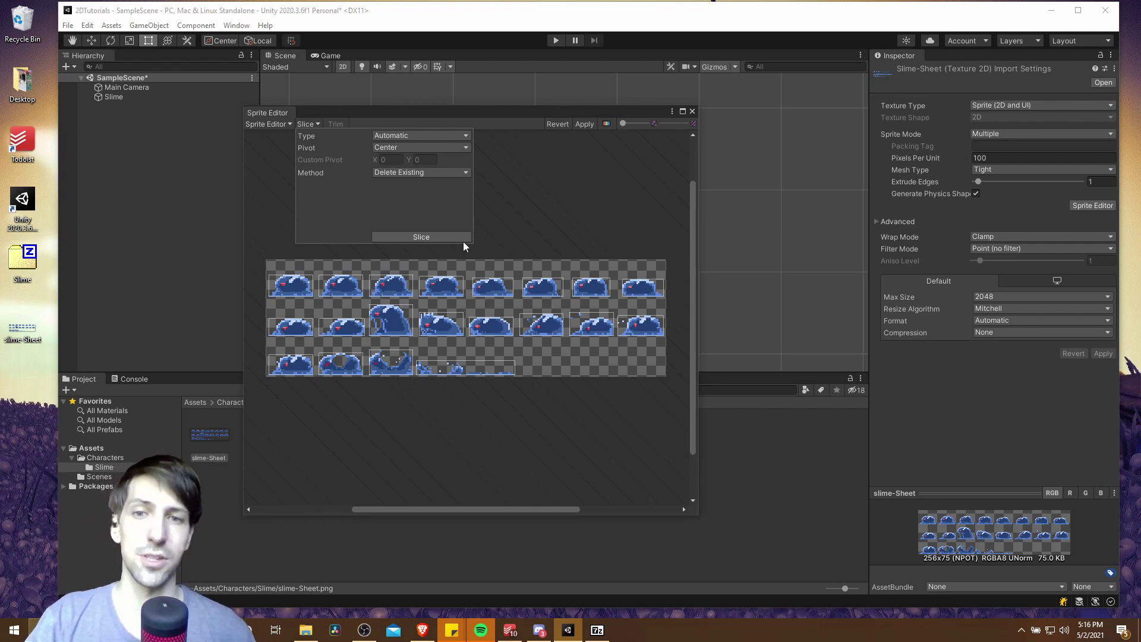
# Slice the sprite sheet with Grid By Cell Count, using 8 columns and 3 rows
pyautogui.click(458, 136)
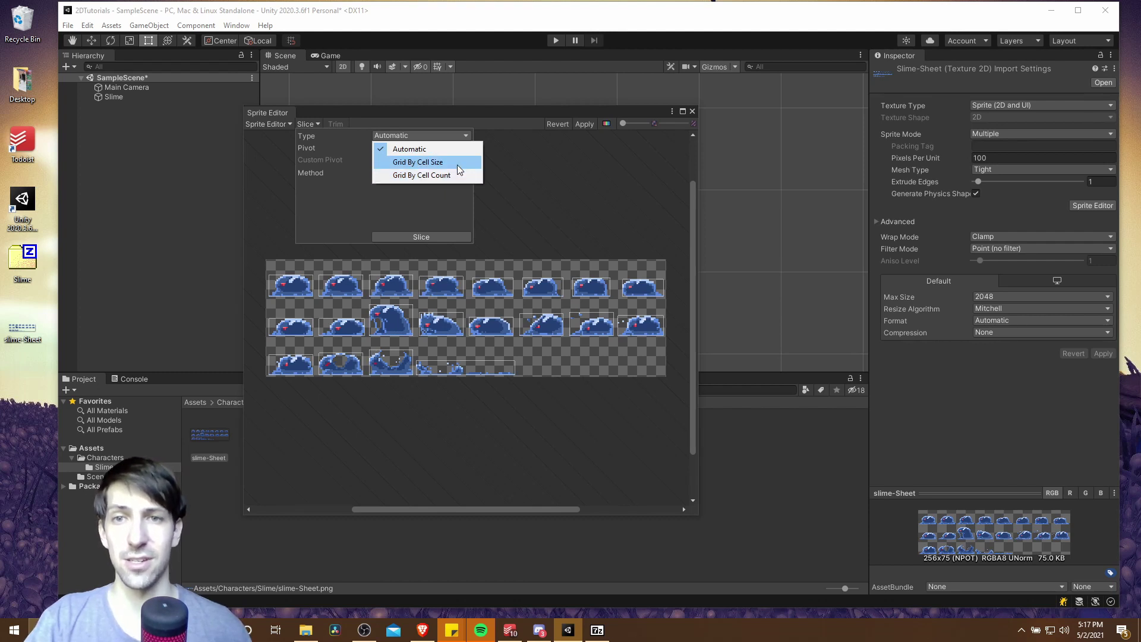
pyautogui.click(452, 163)
pyautogui.click(420, 136)
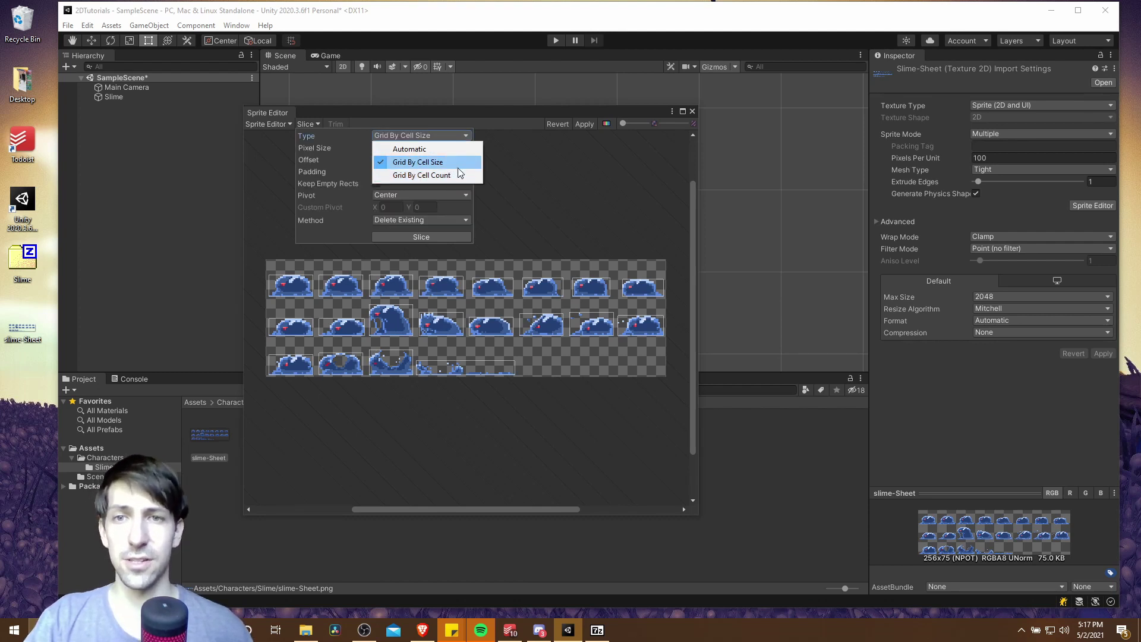
pyautogui.click(460, 174)
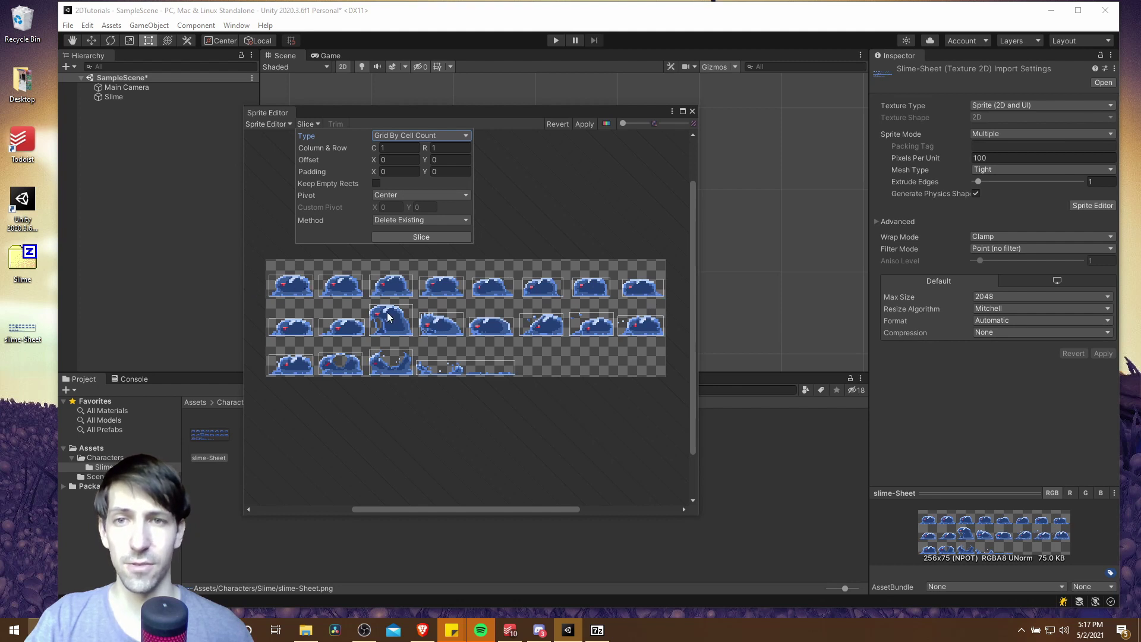
pyautogui.click(397, 147)
pyautogui.write('8')
pyautogui.click(448, 147)
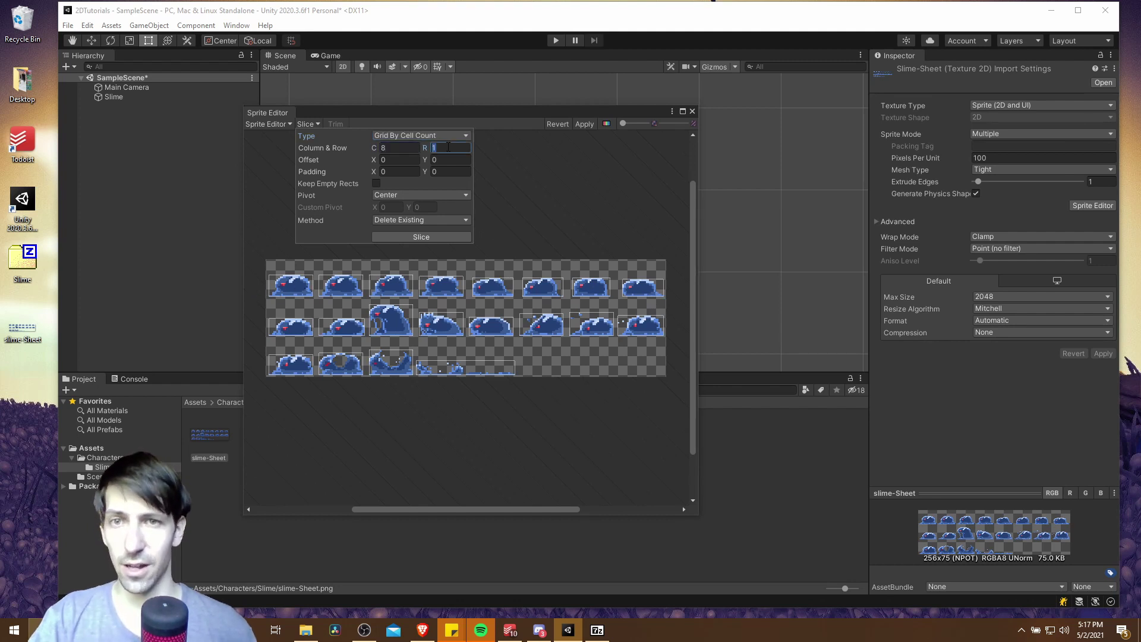
pyautogui.write('3')
pyautogui.click(455, 240)
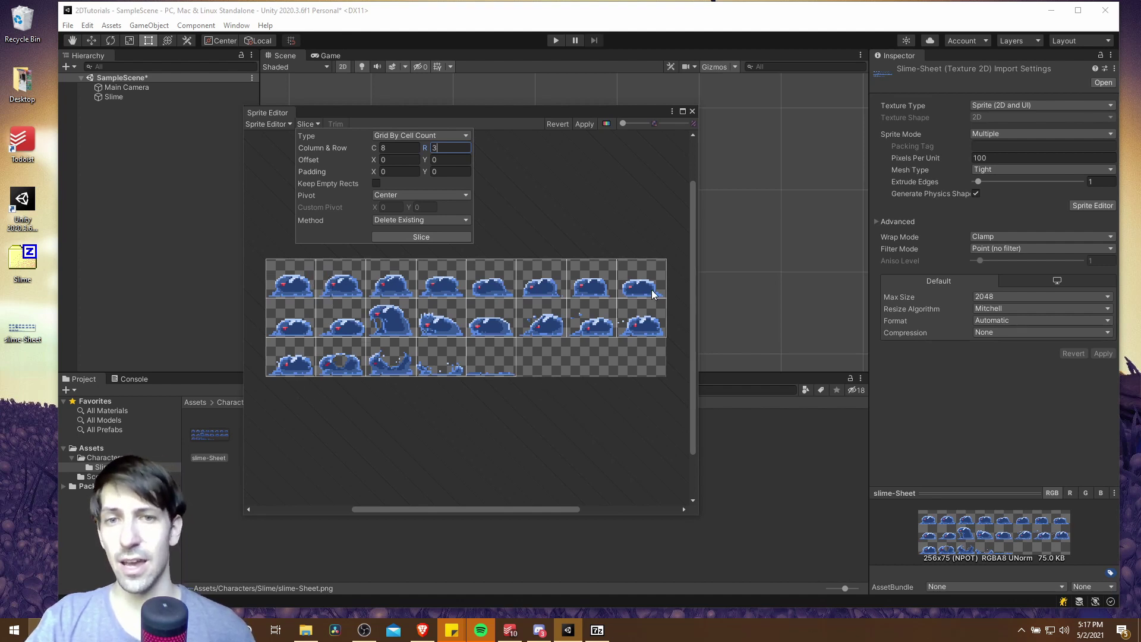
# Apply the slicing to slime-Sheet and close the Sprite Editor
pyautogui.click(523, 447)
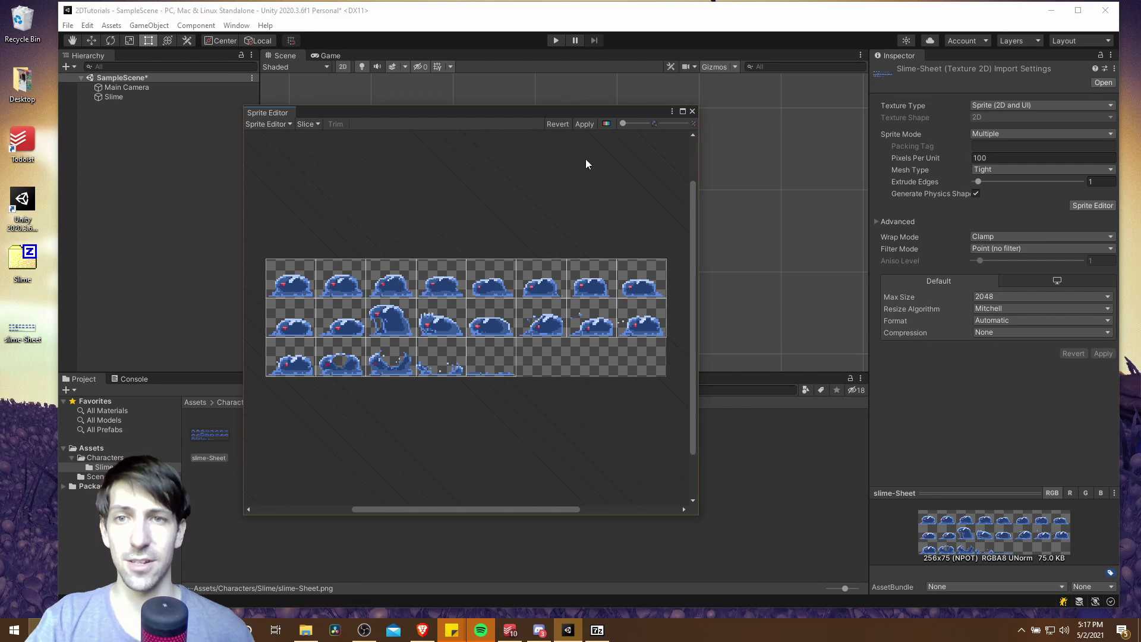
pyautogui.click(584, 124)
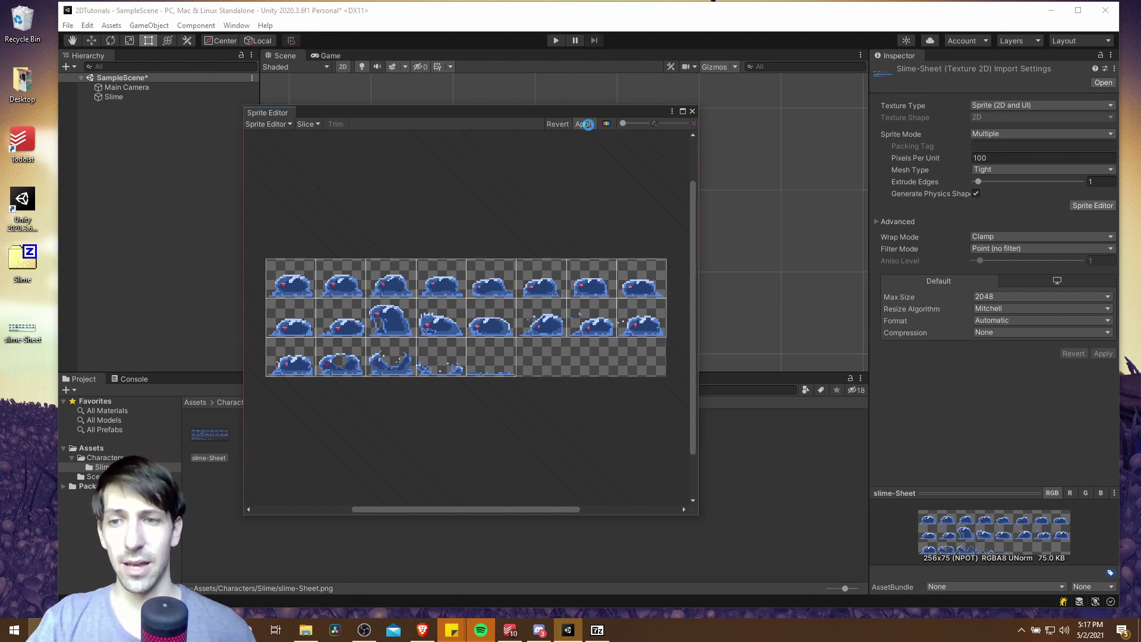
pyautogui.click(693, 112)
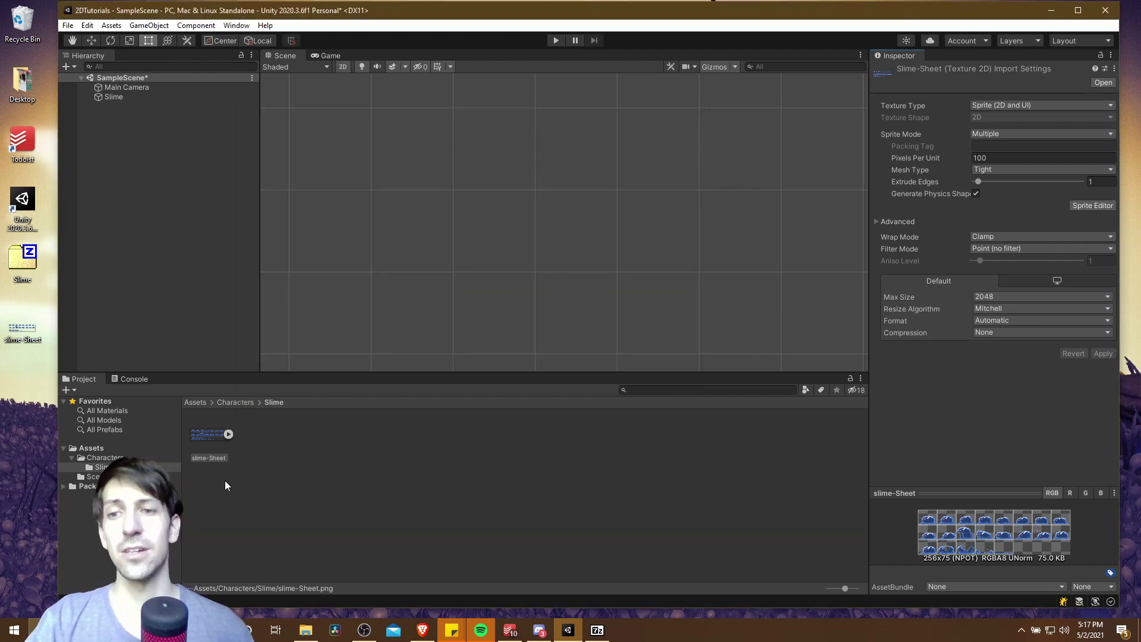
# Expand slime-Sheet's sliced sprites and assign the first frame, slime-Sheet_0, to the Slime object's Sprite Renderer
pyautogui.click(230, 435)
pyautogui.click(231, 435)
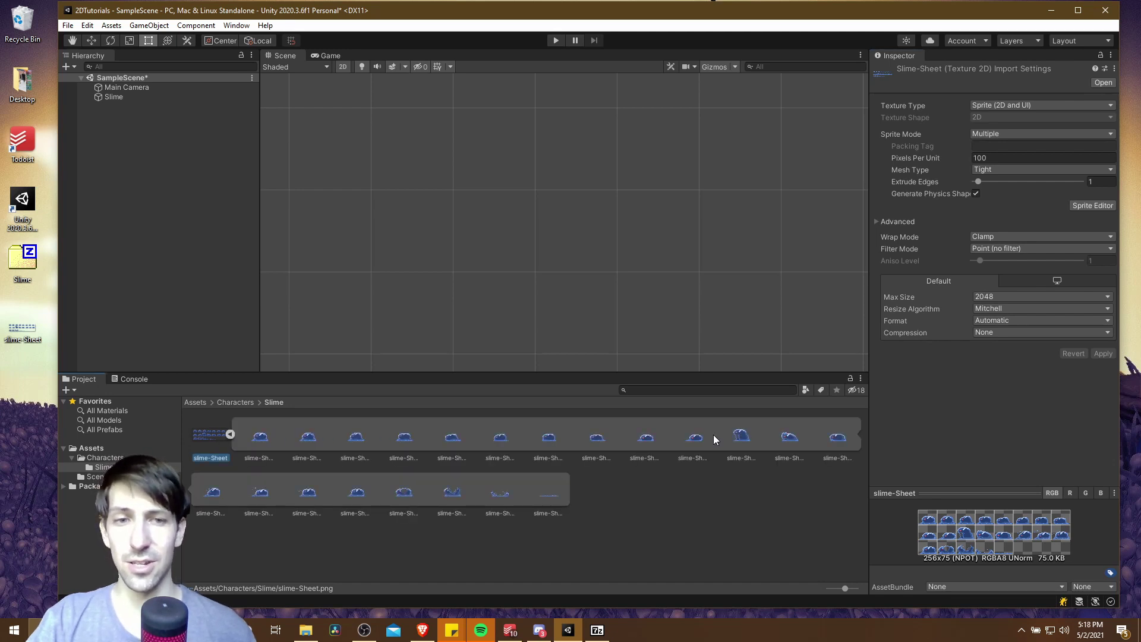
pyautogui.click(125, 98)
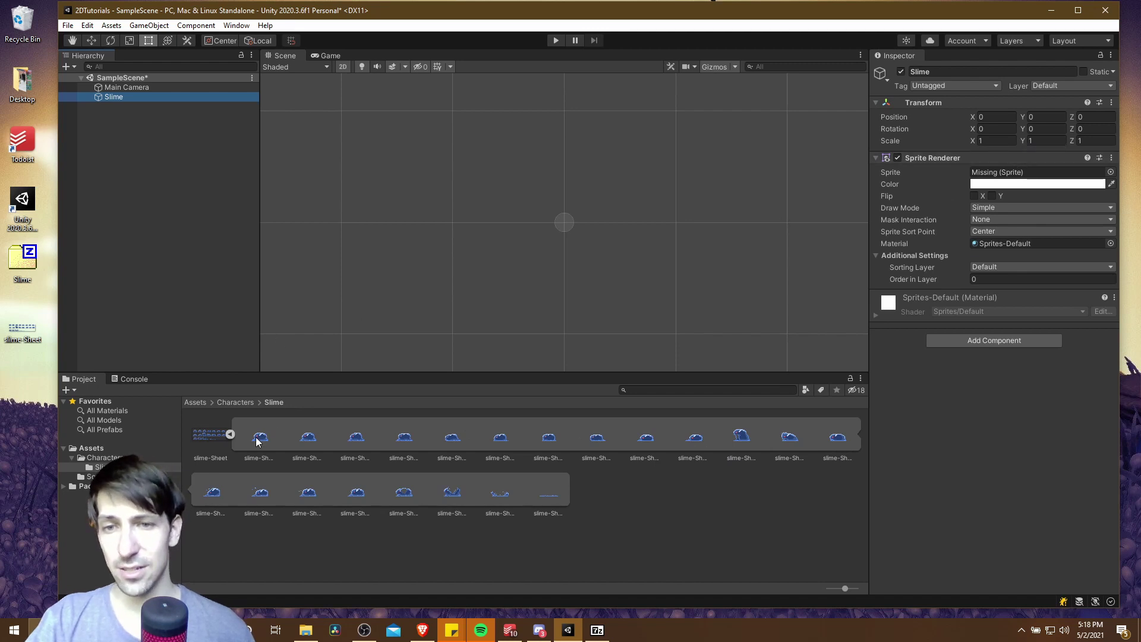
pyautogui.moveTo(259, 438); pyautogui.dragTo(1052, 176)
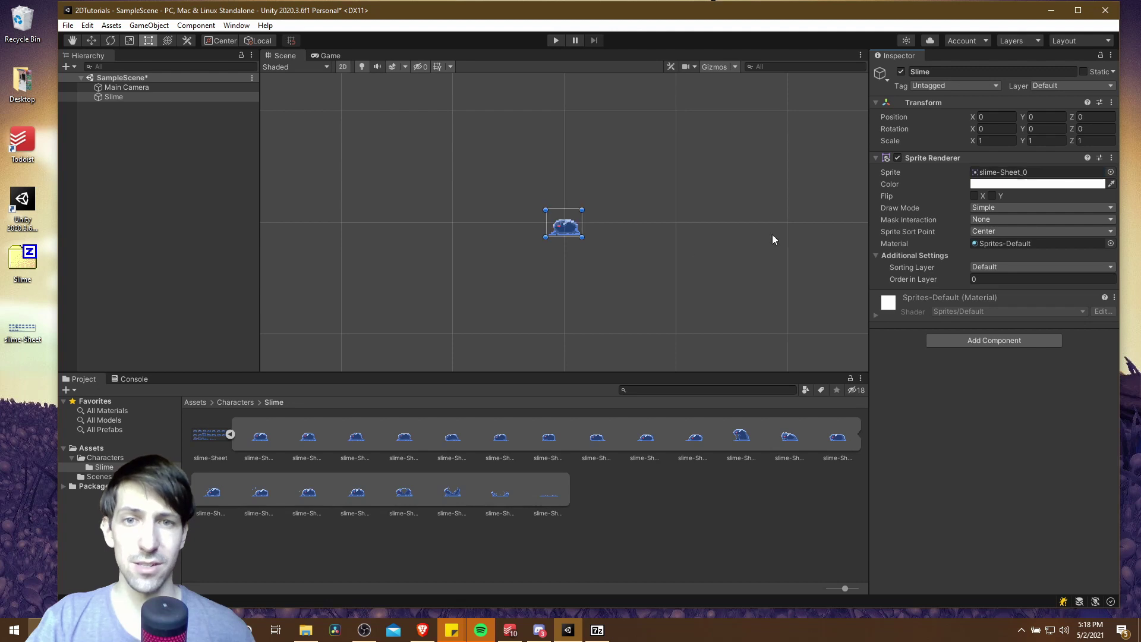
# Save SampleScene with the sliced slime sprite in place
pyautogui.scroll(2, 527, 223)
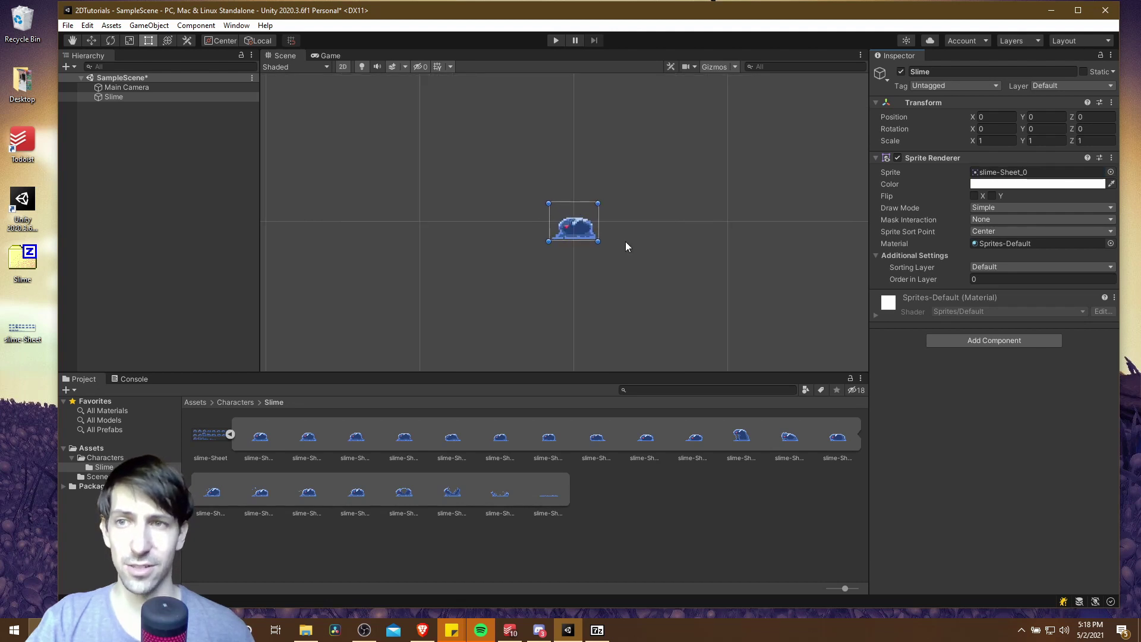
pyautogui.scroll(-1, 640, 232)
pyautogui.hotkey('ctrl', 's')
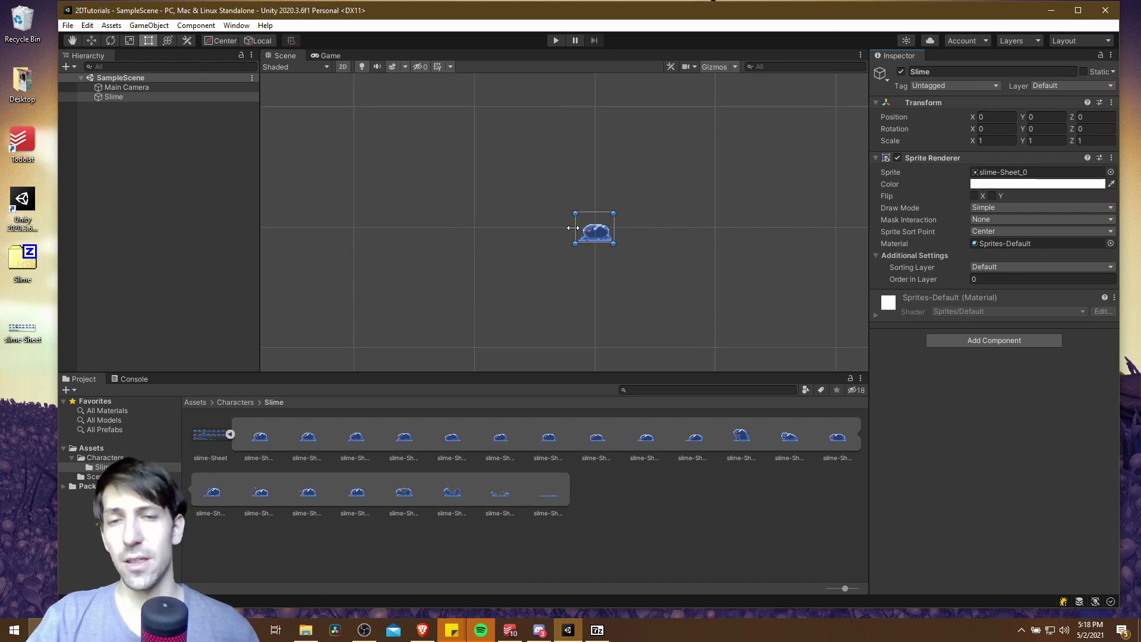
pyautogui.scroll(-2, 564, 216)
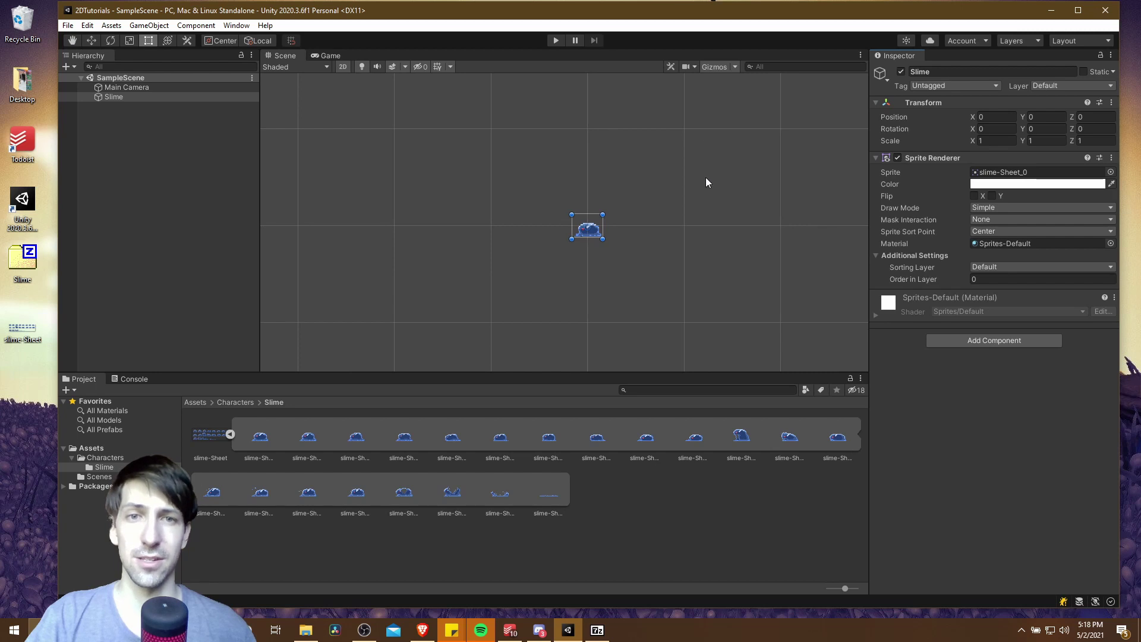
# Set slime-Sheet's Pixels Per Unit to 32 and apply the import settings
pyautogui.click(203, 437)
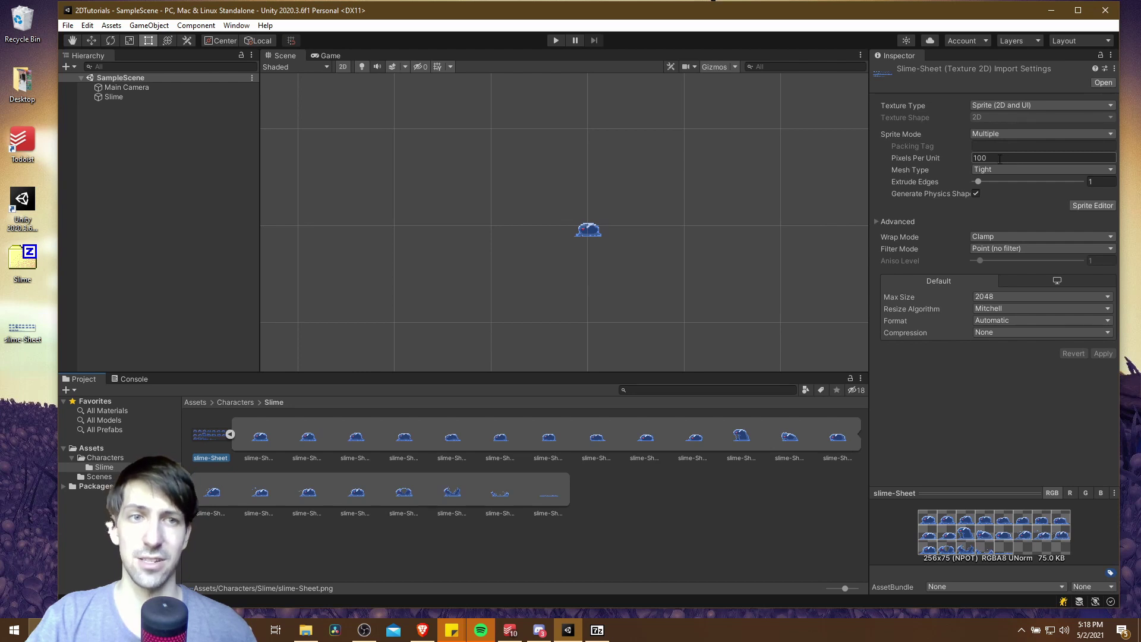
pyautogui.moveTo(948, 162)
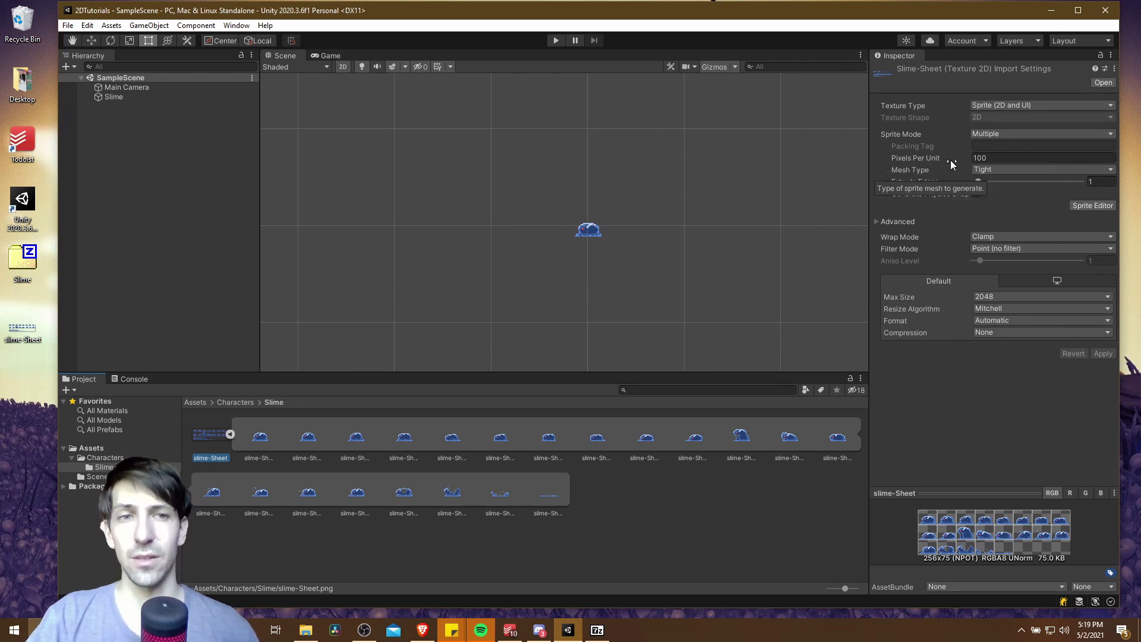
pyautogui.click(990, 159)
pyautogui.write('32')
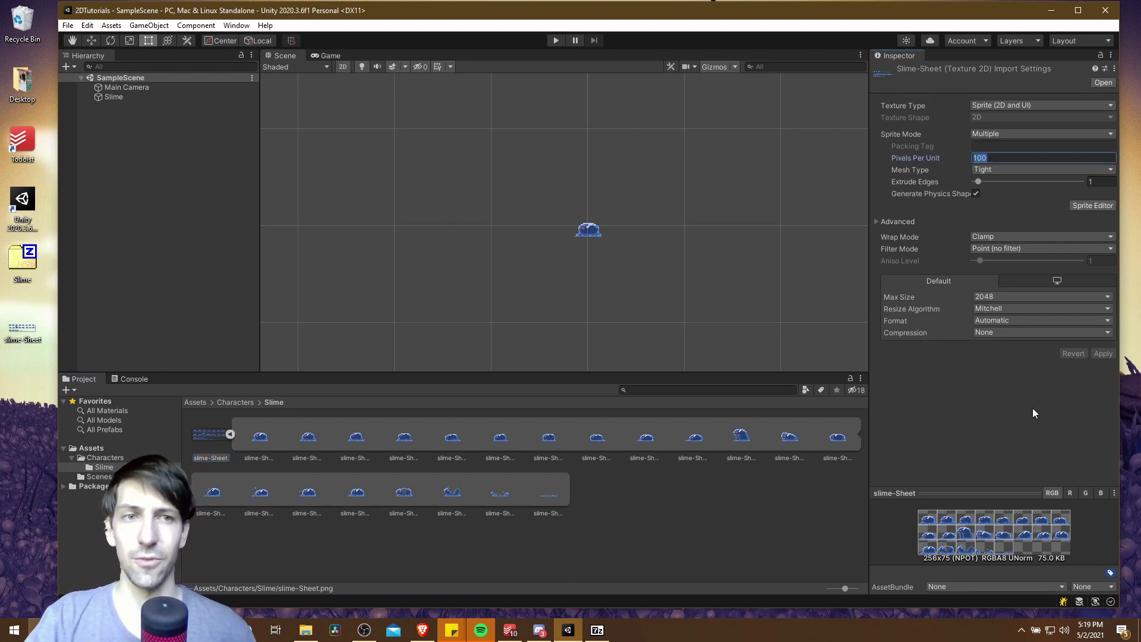
pyautogui.click(1102, 354)
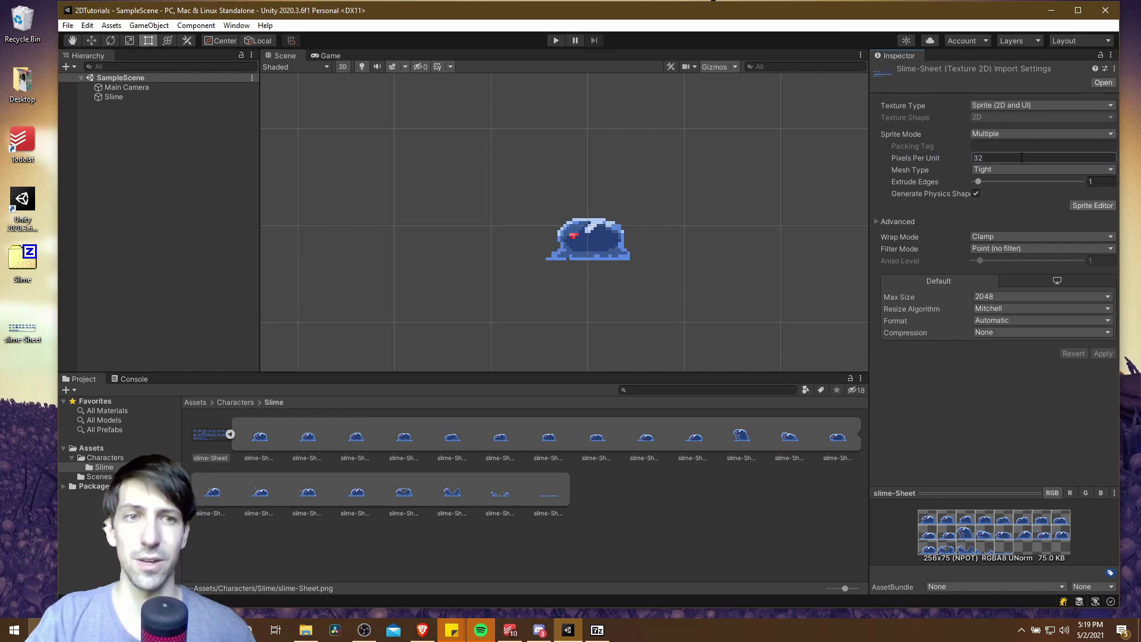
# Set slime-Sheet's Pixels Per Unit back to 100 and apply the import settings
pyautogui.write('100')
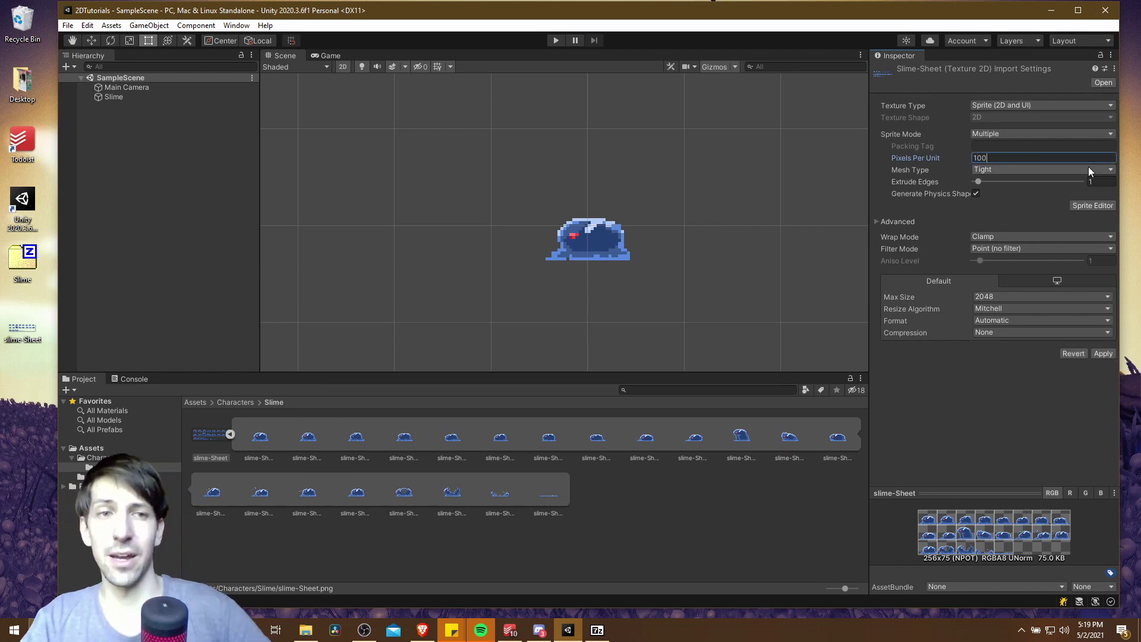
pyautogui.click(1098, 352)
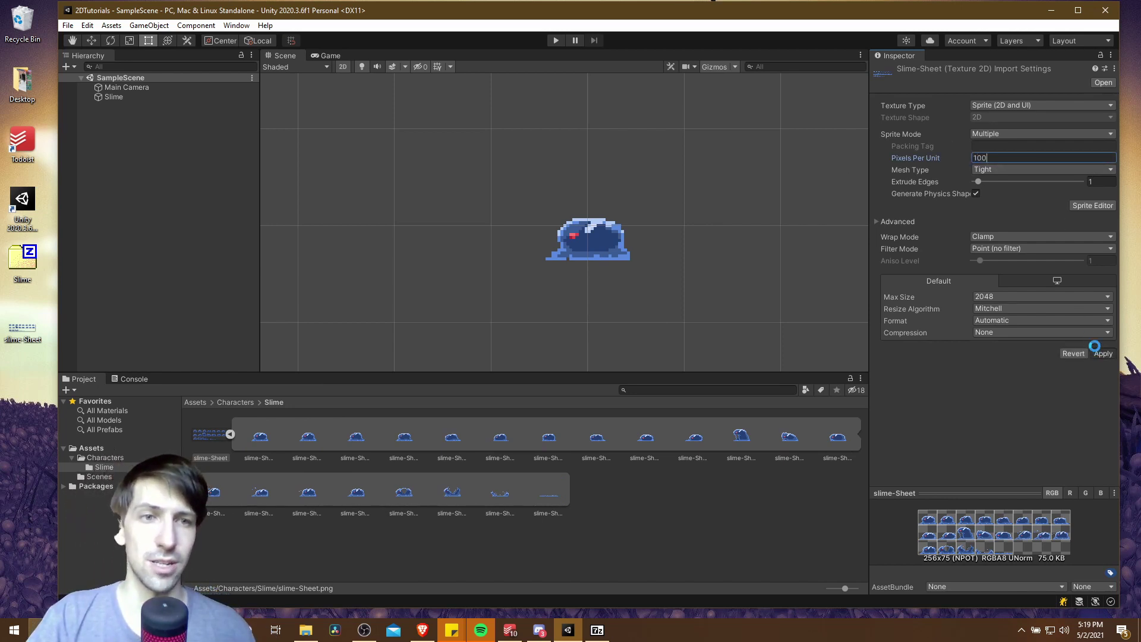
pyautogui.scroll(-1, 600, 239)
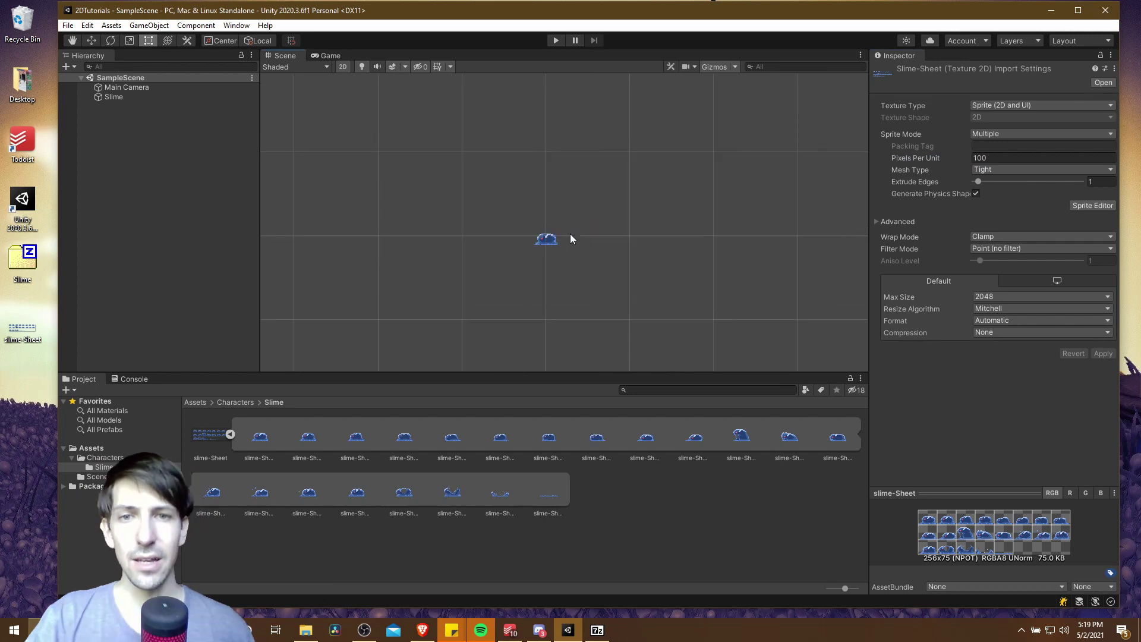
# Set the Main Camera's orthographic size to 1
pyautogui.click(123, 88)
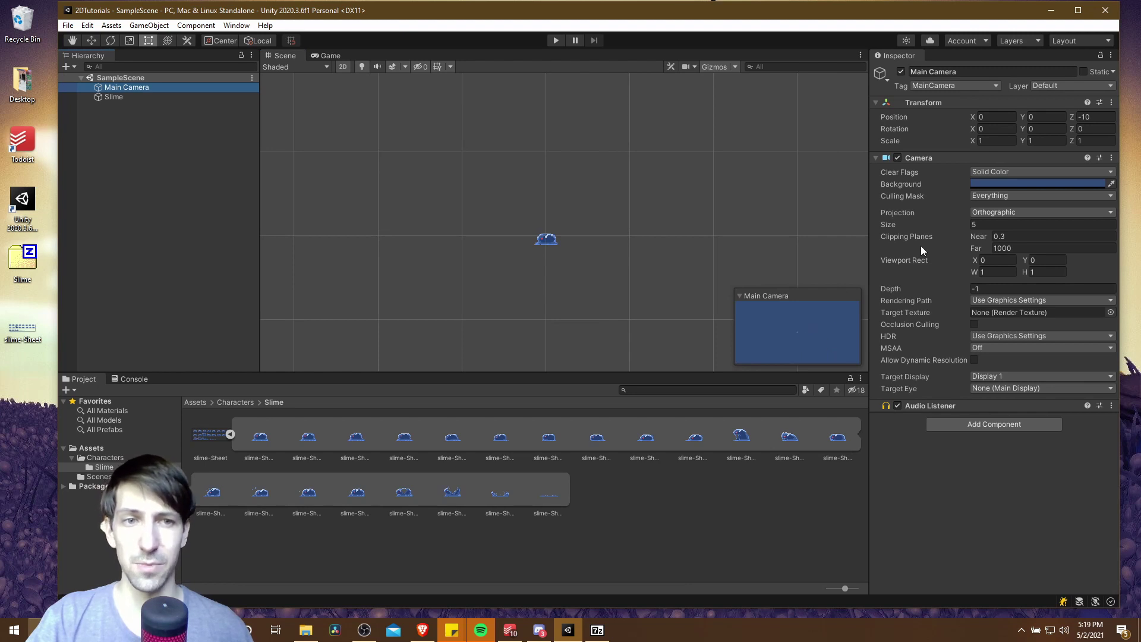
pyautogui.click(982, 225)
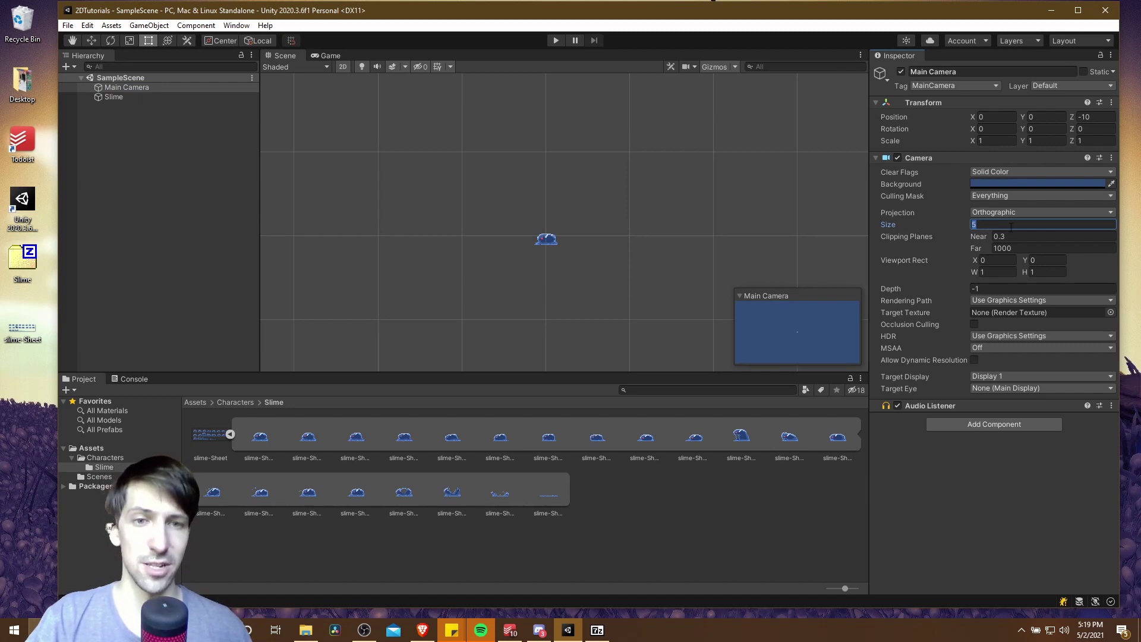
pyautogui.write('1')
pyautogui.press('Return')
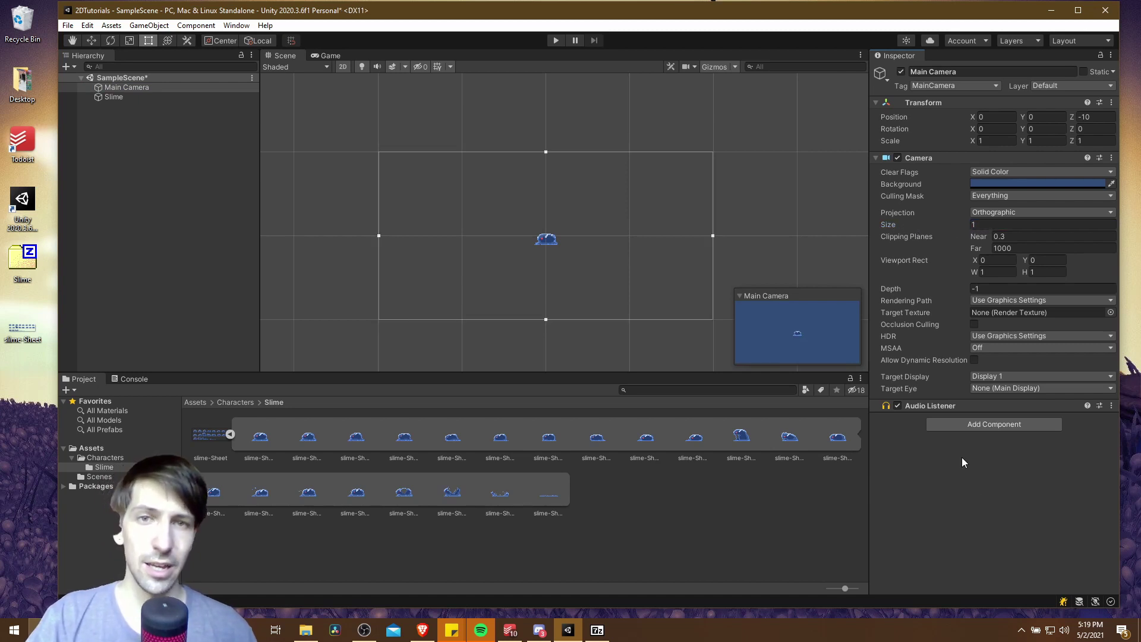
# Run the game to check how the slime looks through the camera, and stop it
pyautogui.click(556, 40)
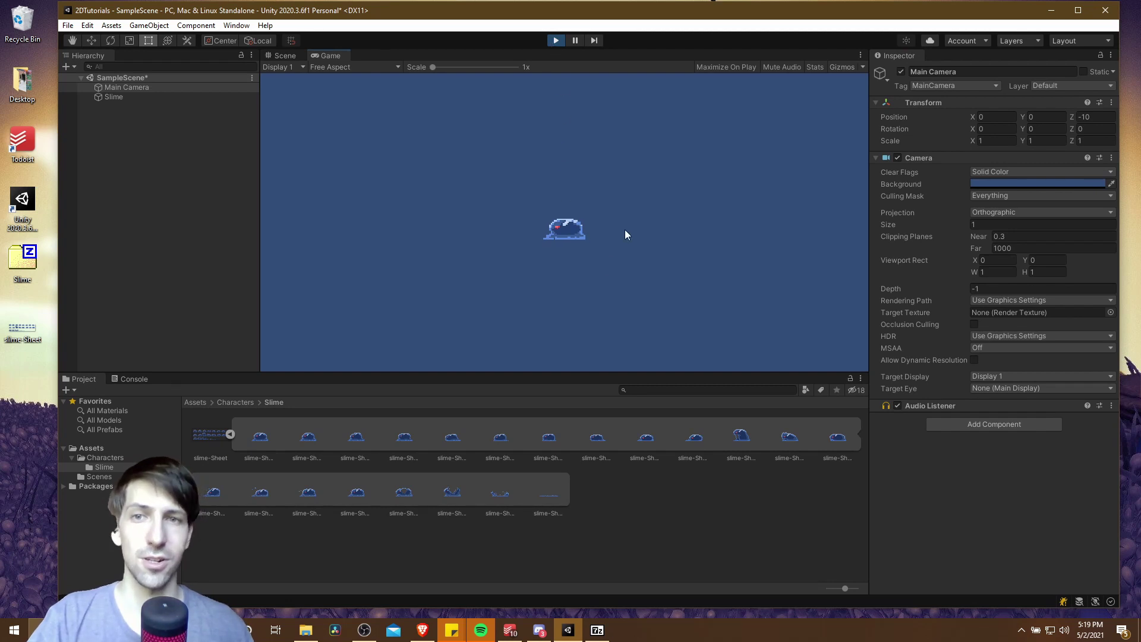
pyautogui.click(556, 39)
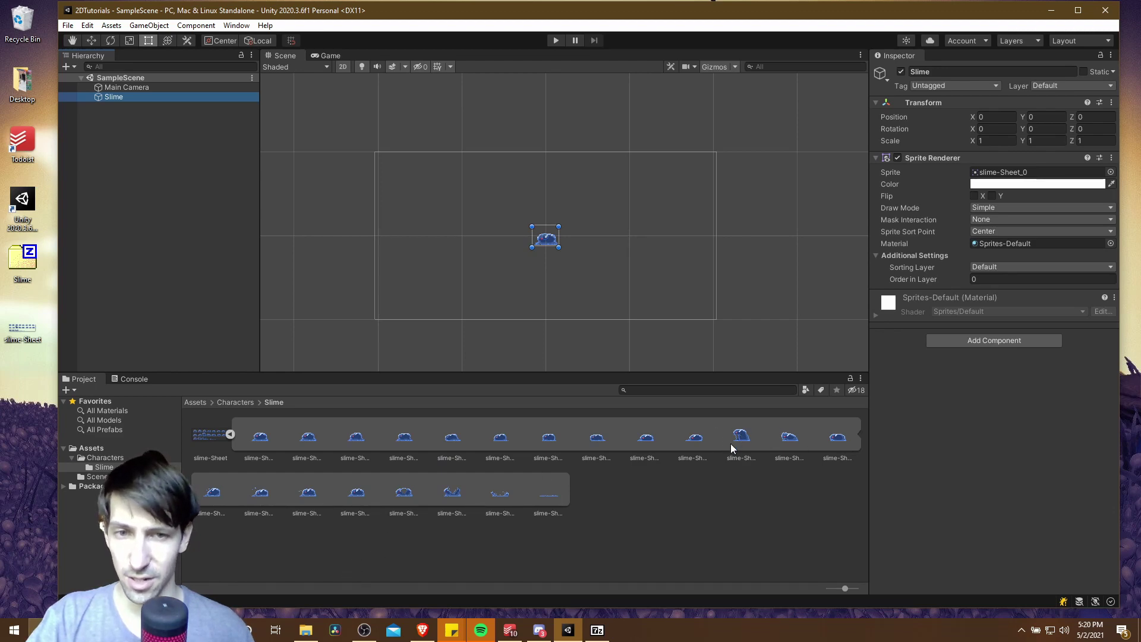
# Switch to the Brave browser to view the Pixel Slime asset page on itch.io
pyautogui.click(423, 630)
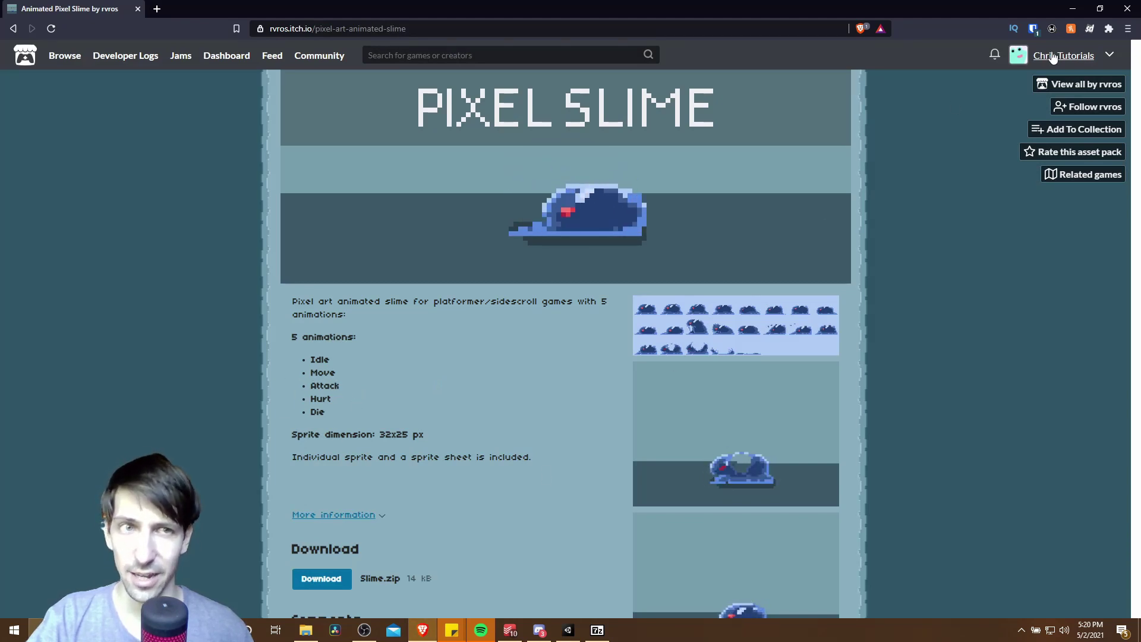
# Switch back to Unity and add an Animator component to the Slime object
pyautogui.click(1073, 15)
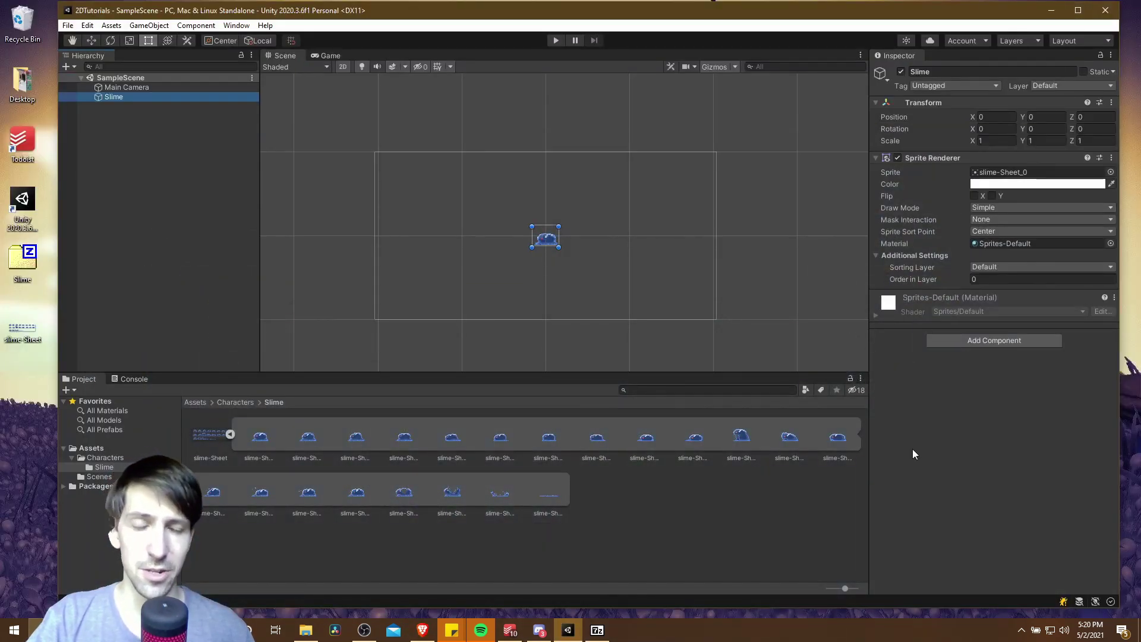
pyautogui.click(973, 346)
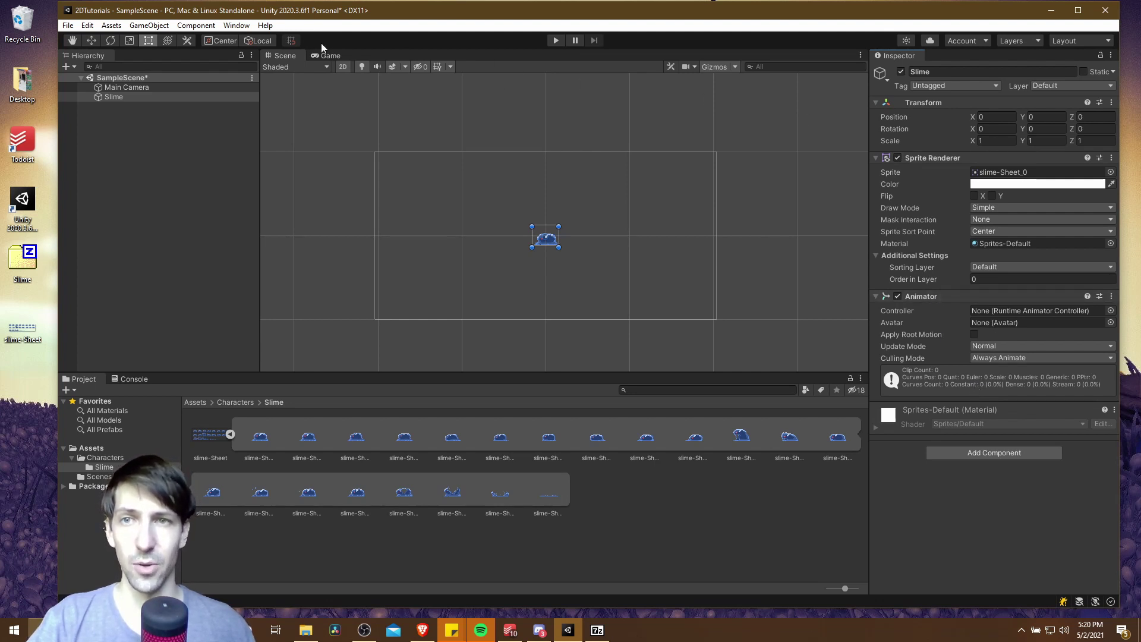
# Open the Animation window docked beside the Console, and create an animation clip named Idle for Slime in the Characters/Slime folder
pyautogui.click(238, 25)
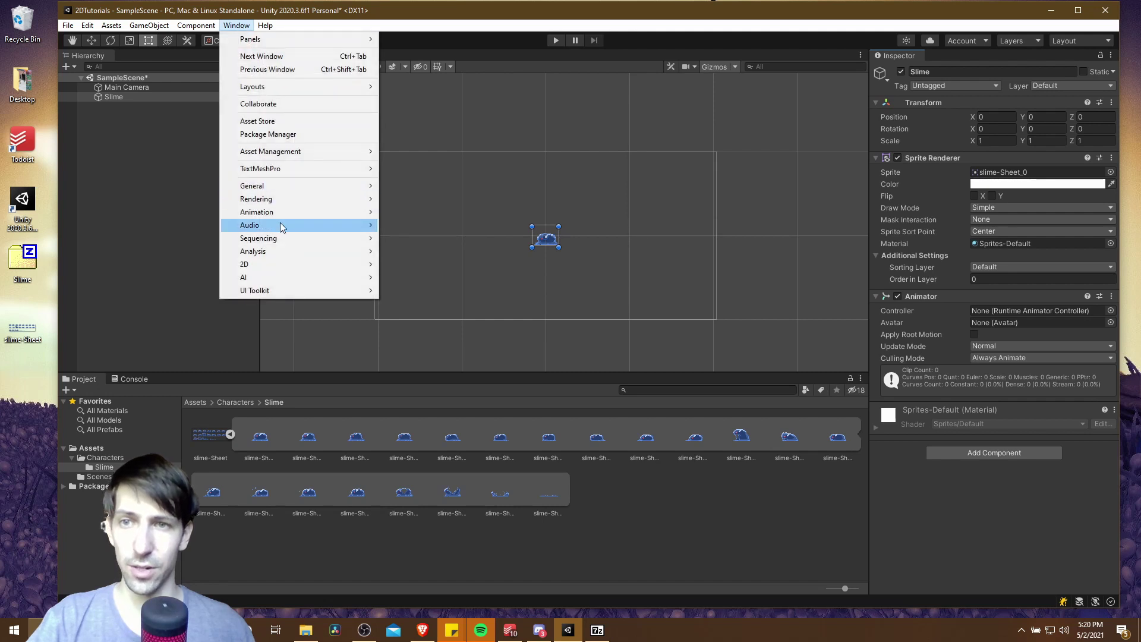
pyautogui.moveTo(286, 218)
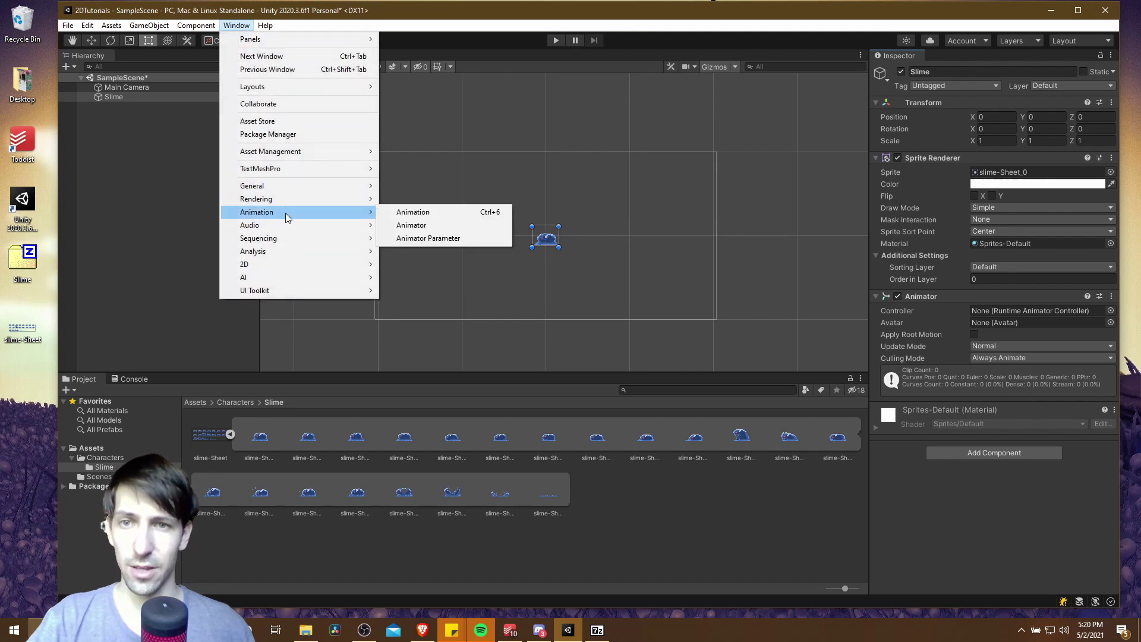
pyautogui.click(426, 214)
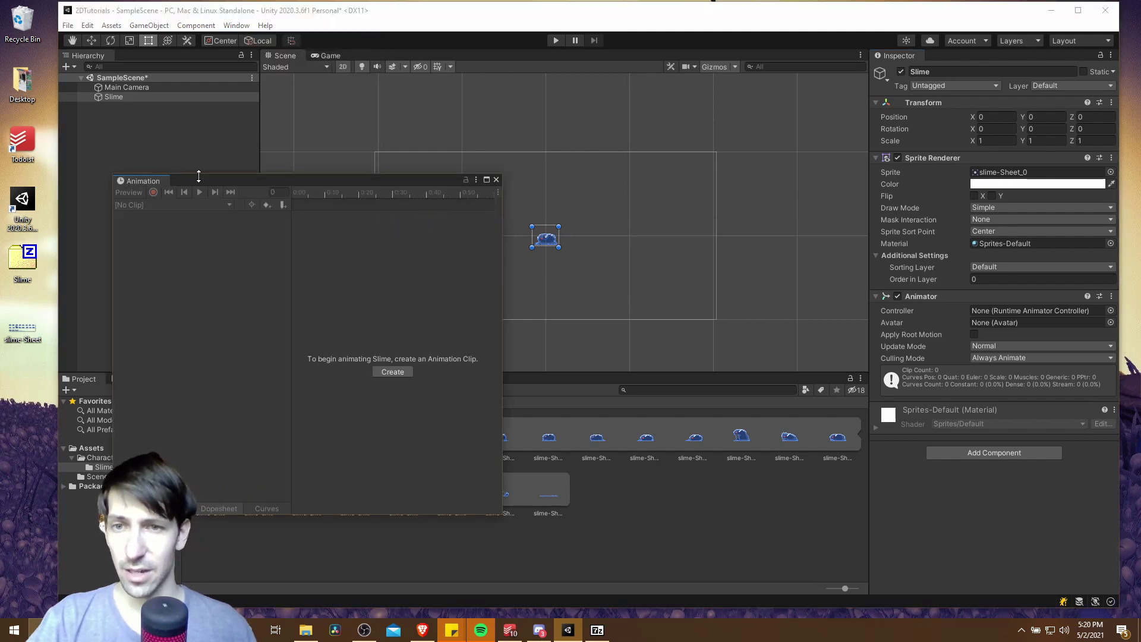
pyautogui.moveTo(164, 181); pyautogui.dragTo(173, 381)
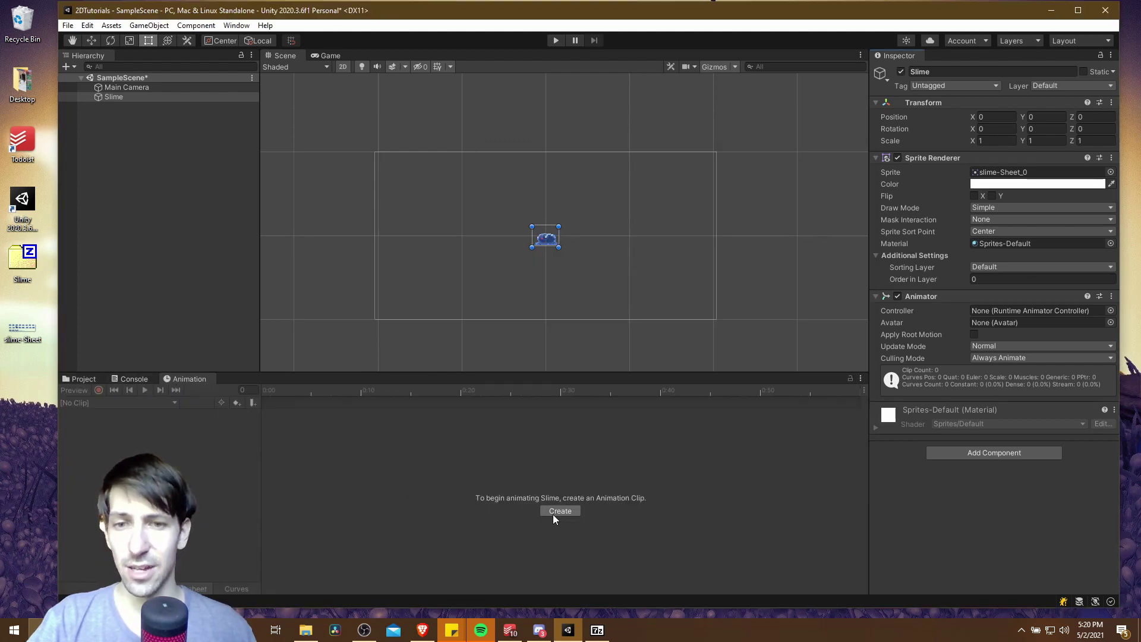
pyautogui.click(573, 512)
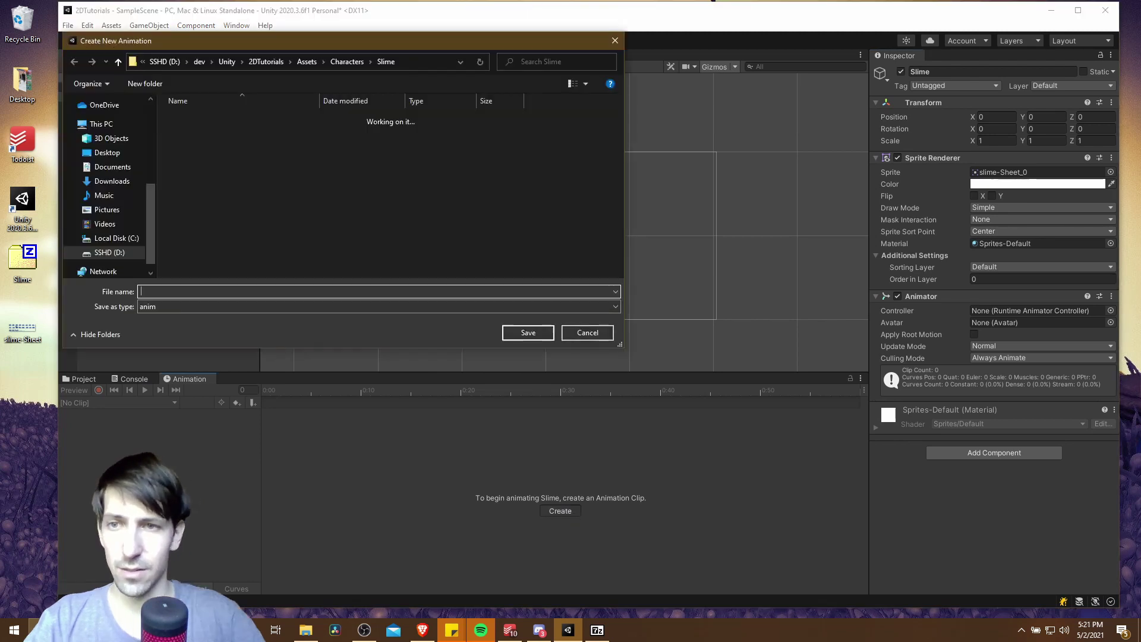
pyautogui.press('Return')
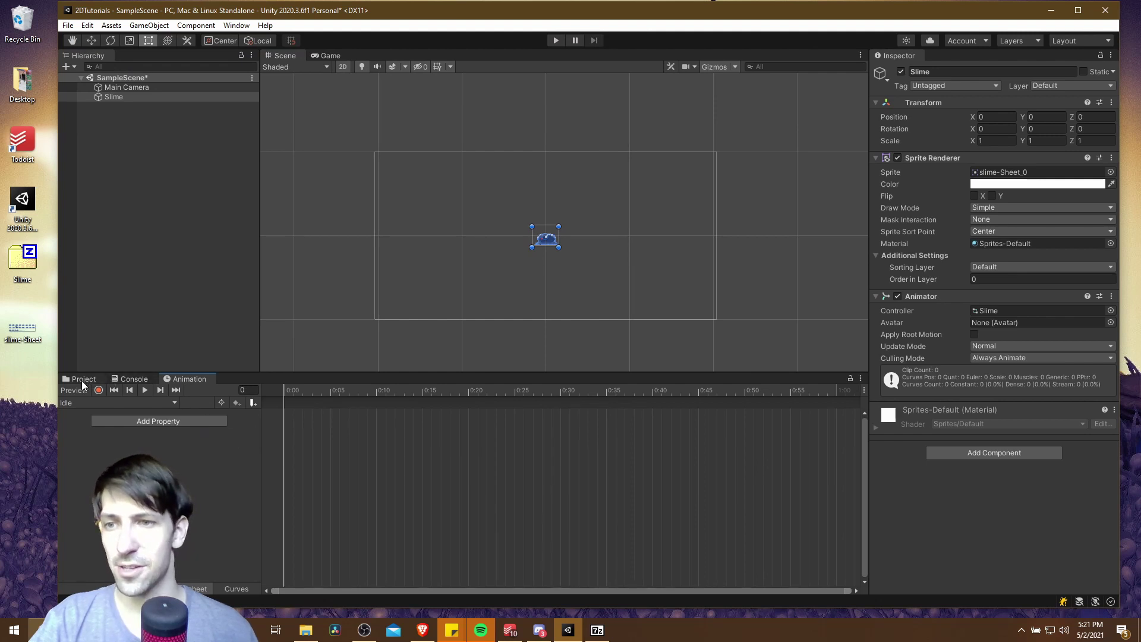
# Dock the Animation window beside the Inspector and widen that area to give the timeline more room
pyautogui.moveTo(187, 379); pyautogui.dragTo(940, 64)
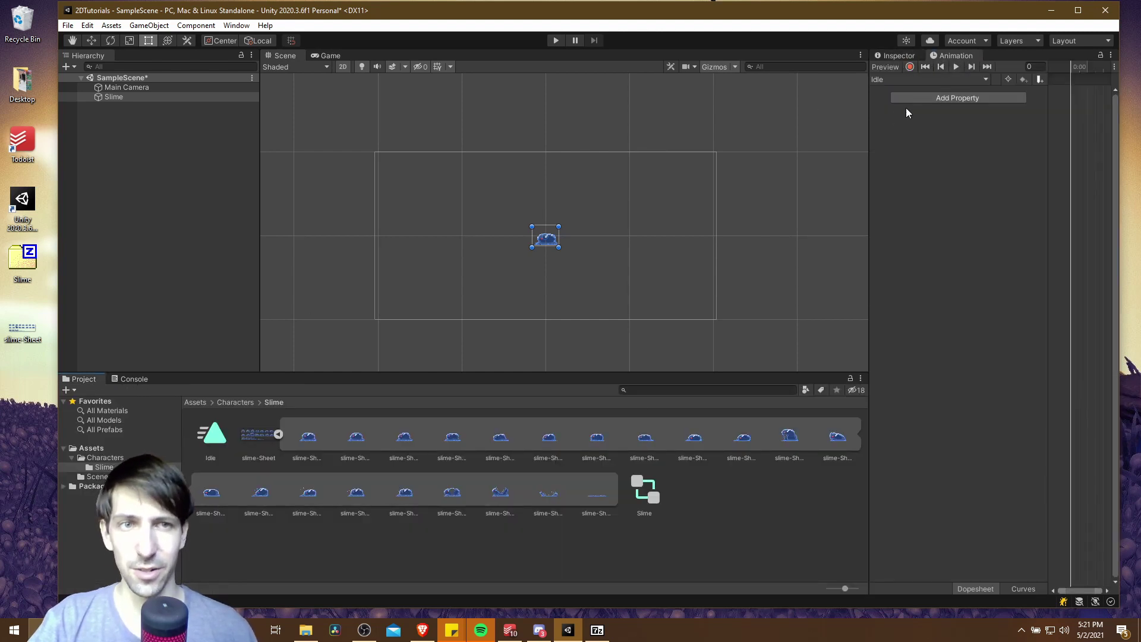
pyautogui.moveTo(870, 125); pyautogui.dragTo(739, 134)
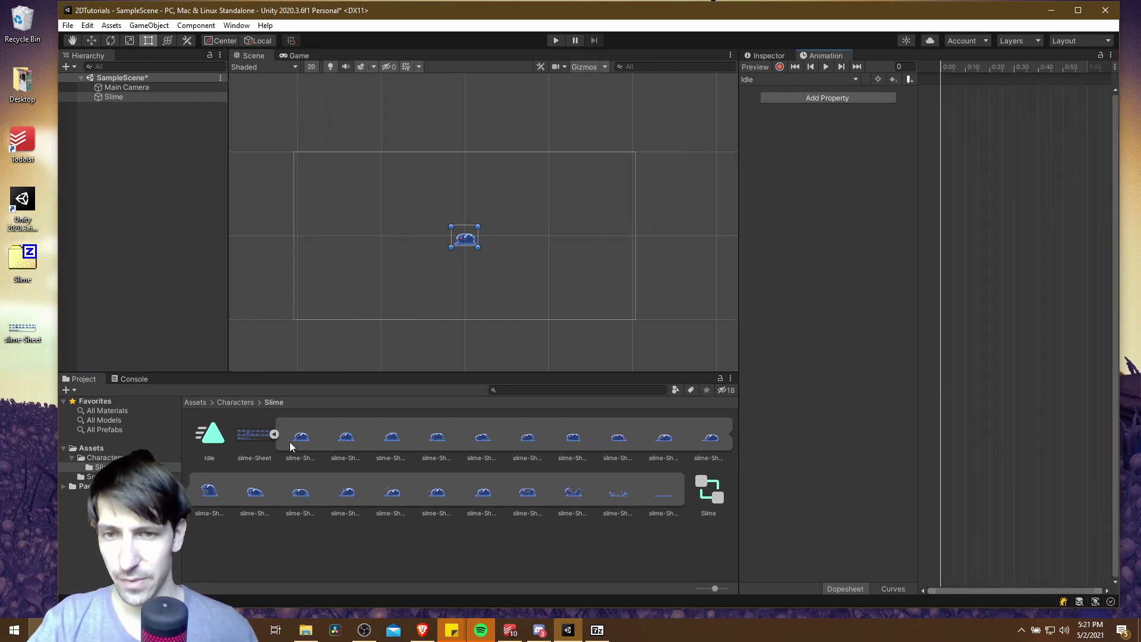
# Switch to the Slime.zip archive window and check how many individual sprites each slime animation uses
pyautogui.hotkey('alt', 'Tab')
pyautogui.moveTo(454, 128); pyautogui.dragTo(207, 256)
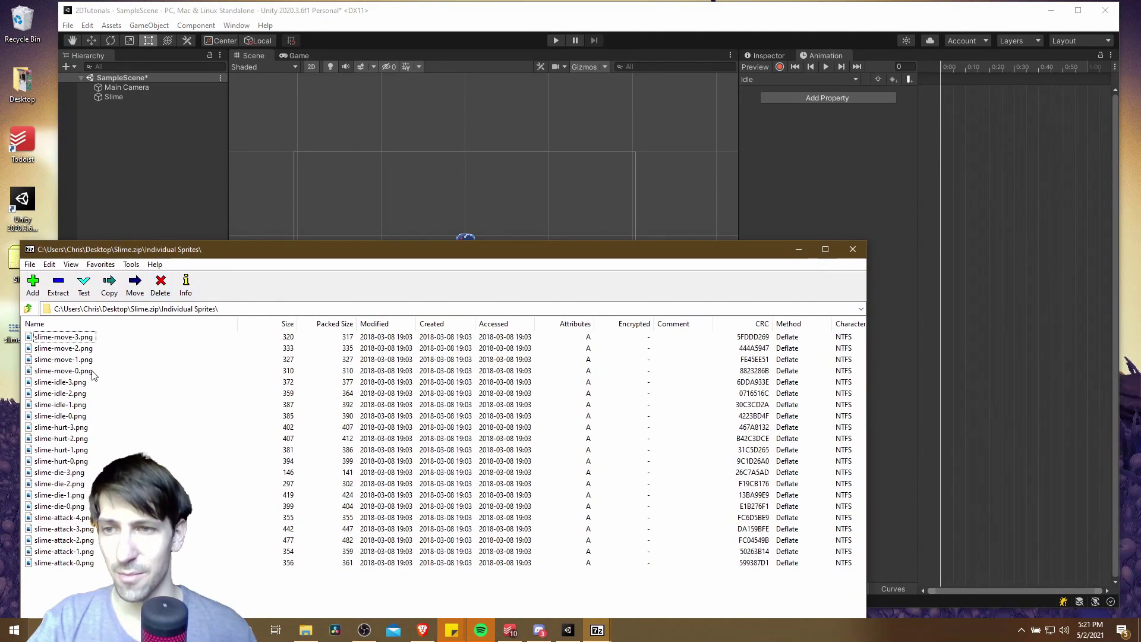
pyautogui.moveTo(109, 373); pyautogui.dragTo(89, 339)
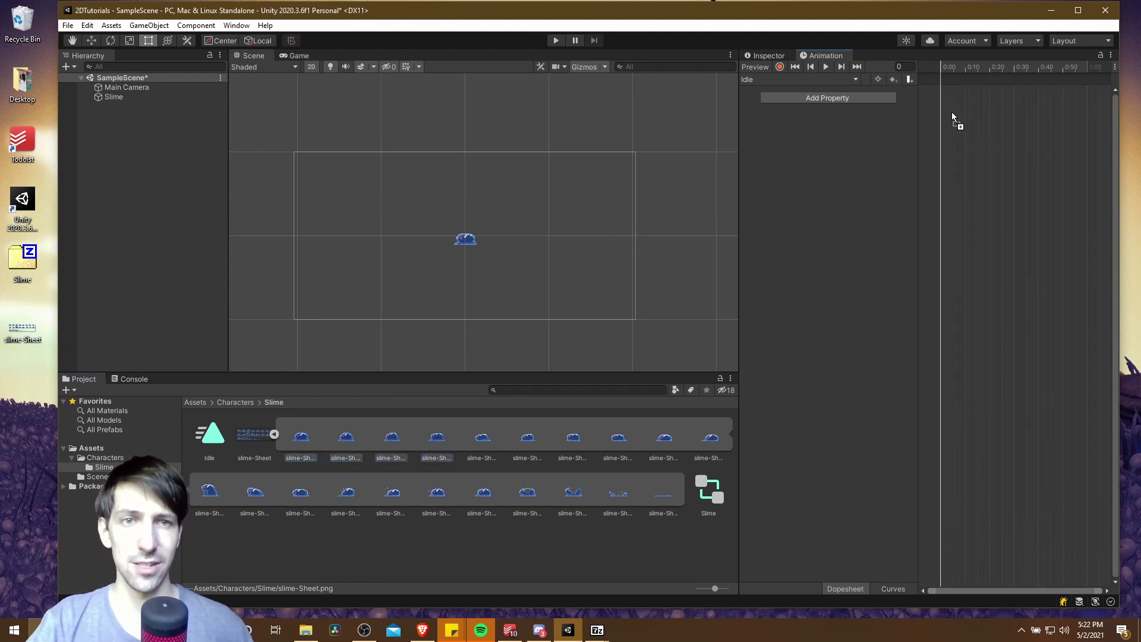
# Add the first four slime-Sheet sprites to the Idle clip from frame 0 and preview the animation in the scene
pyautogui.moveTo(951, 112); pyautogui.dragTo(950, 113)
pyautogui.scroll(1, 948, 128)
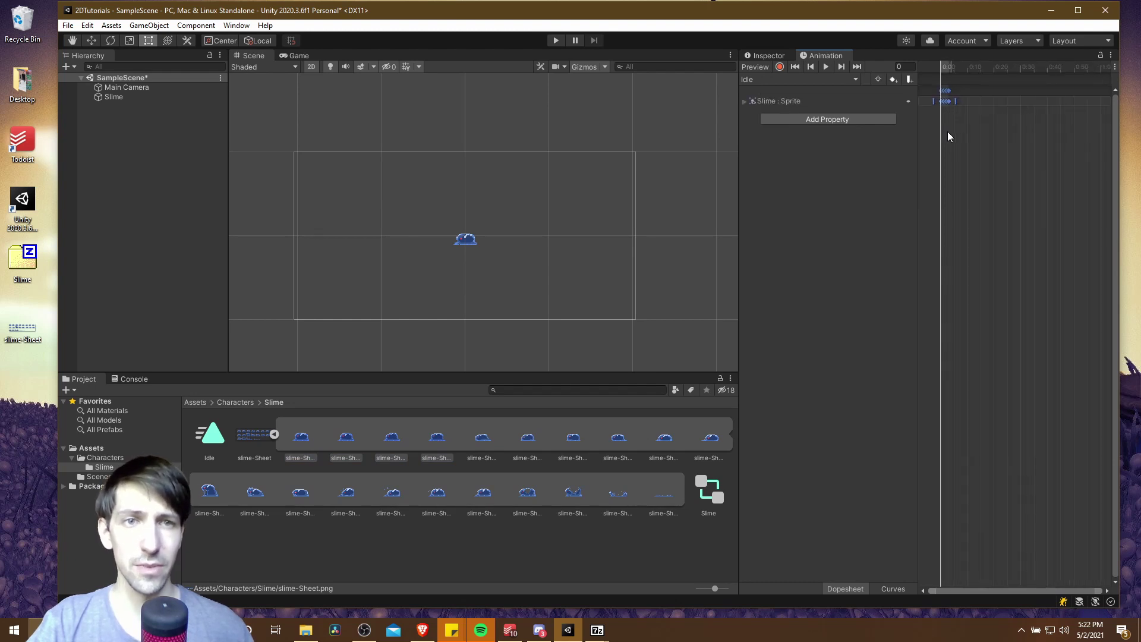
pyautogui.click(826, 67)
pyautogui.scroll(3, 522, 275)
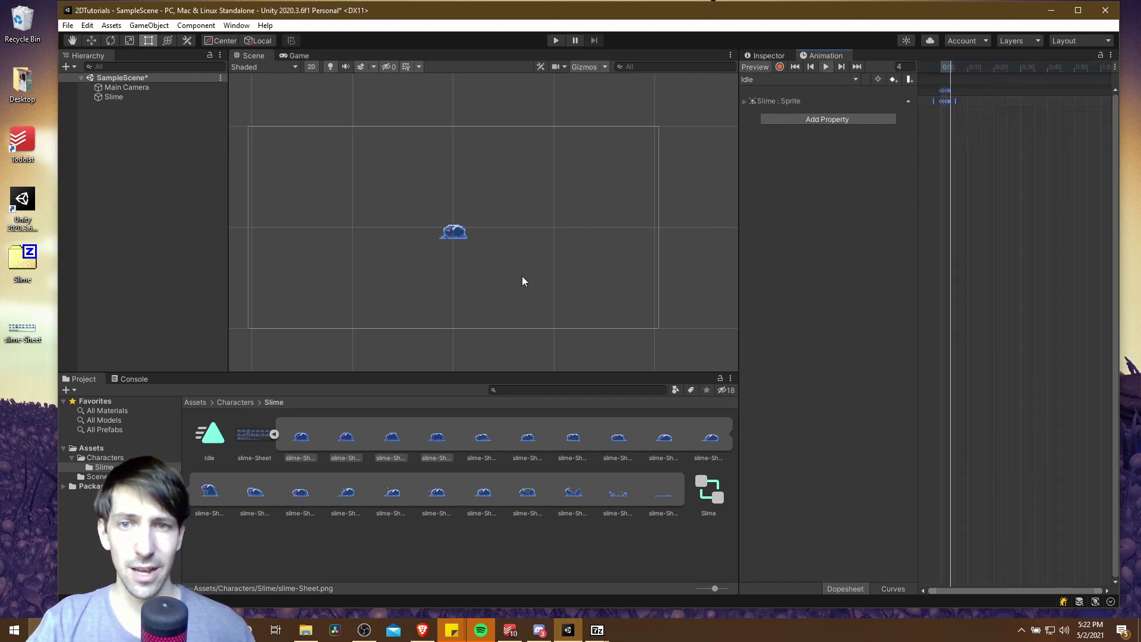
pyautogui.scroll(2, 522, 276)
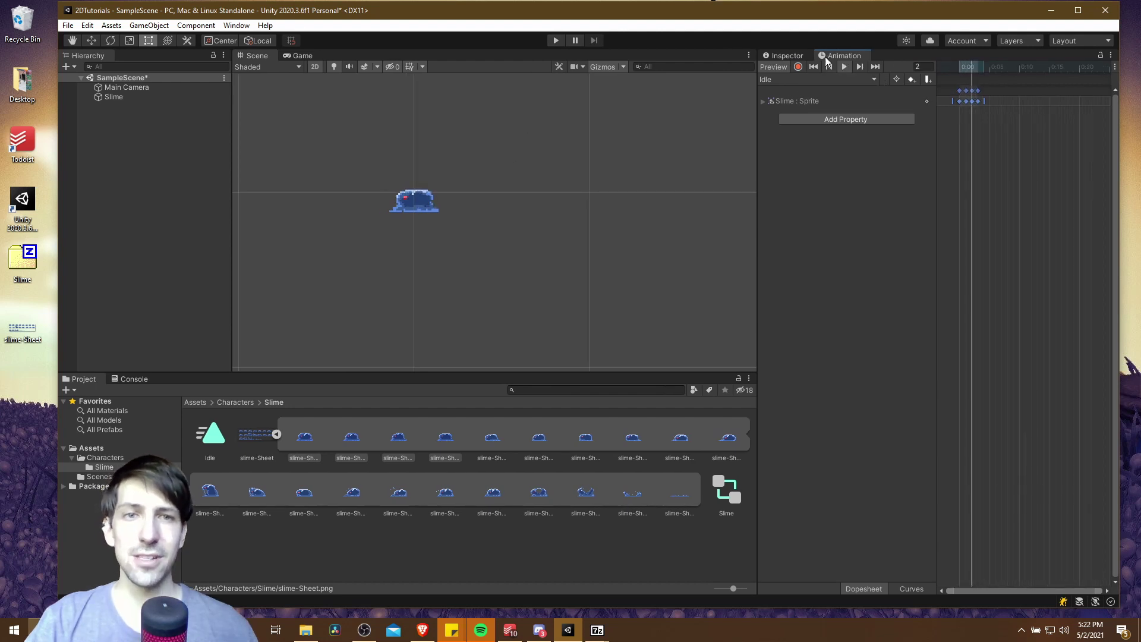
# Space the Idle clip's sprite keyframes five frames apart, moving the second to 0:05, the third to 0:10 and the fourth to 0:15
pyautogui.click(994, 110)
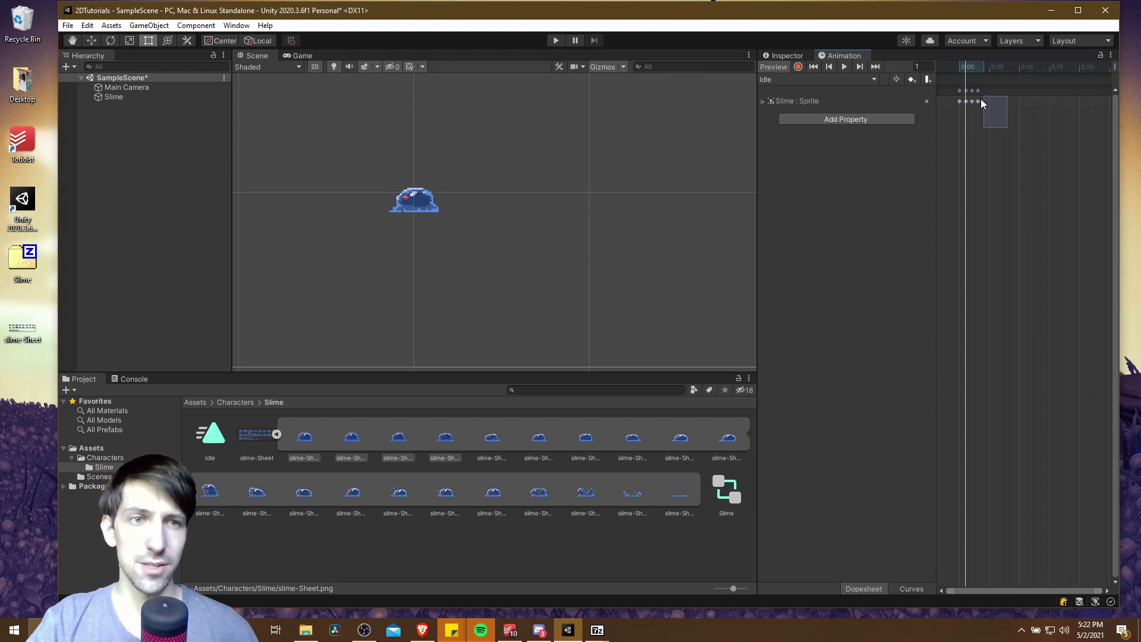
pyautogui.moveTo(967, 95); pyautogui.dragTo(969, 100)
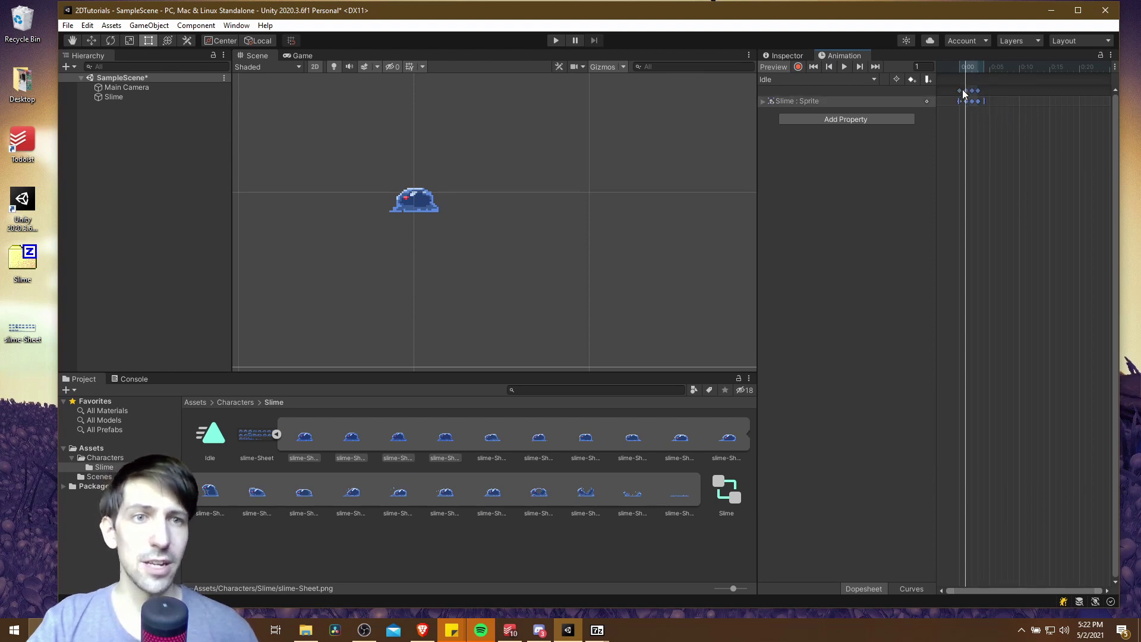
pyautogui.moveTo(968, 95); pyautogui.dragTo(993, 93)
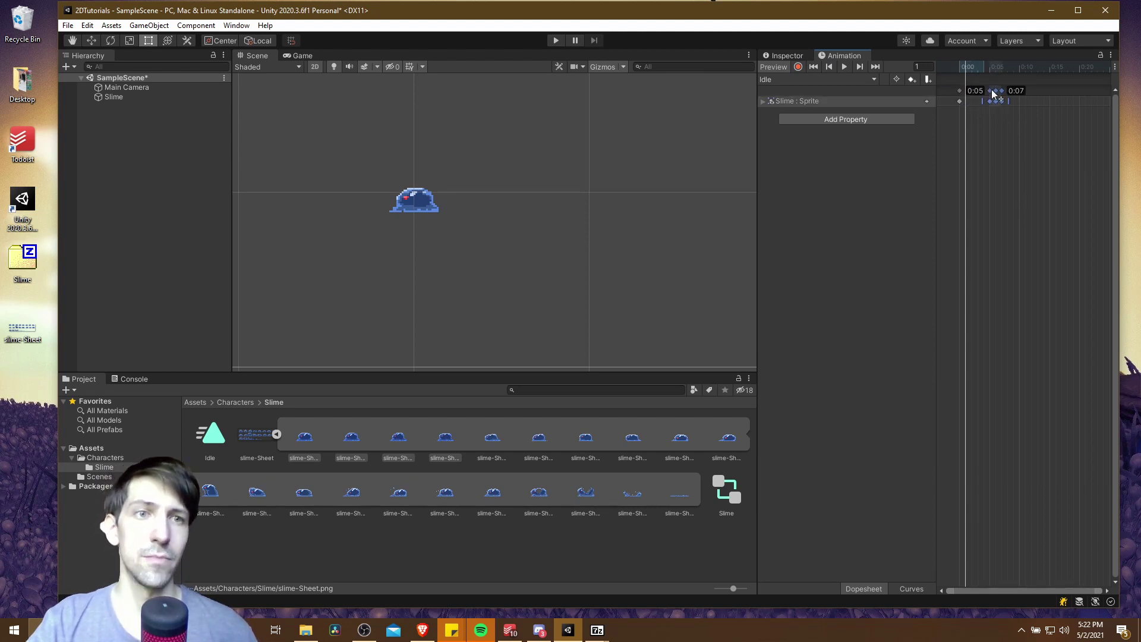
pyautogui.click(1018, 119)
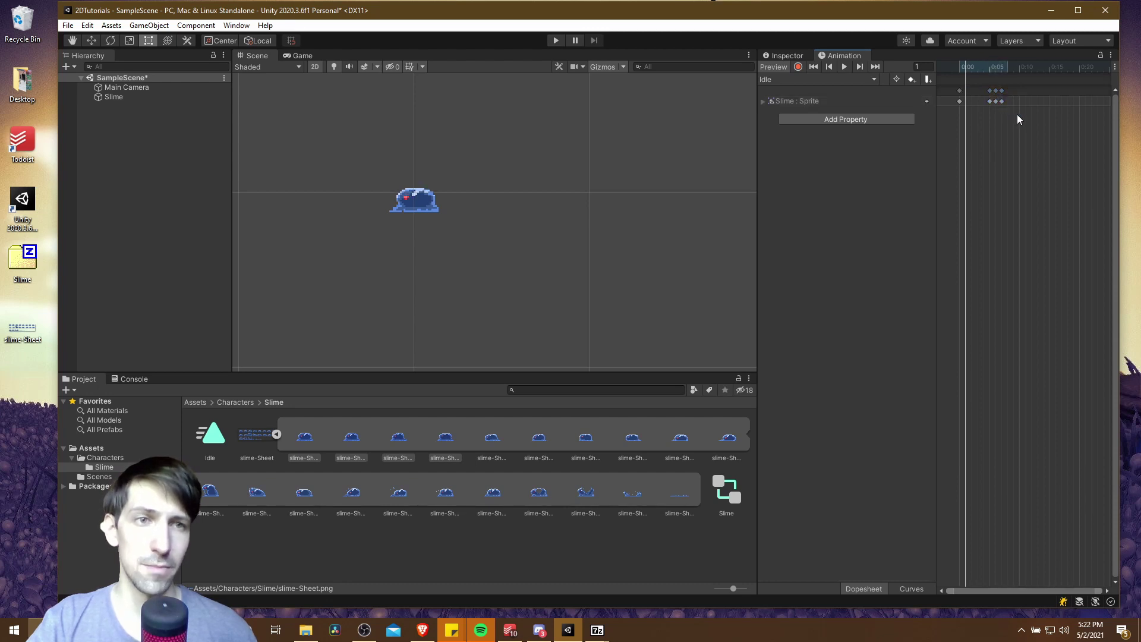
pyautogui.moveTo(997, 95); pyautogui.dragTo(998, 95)
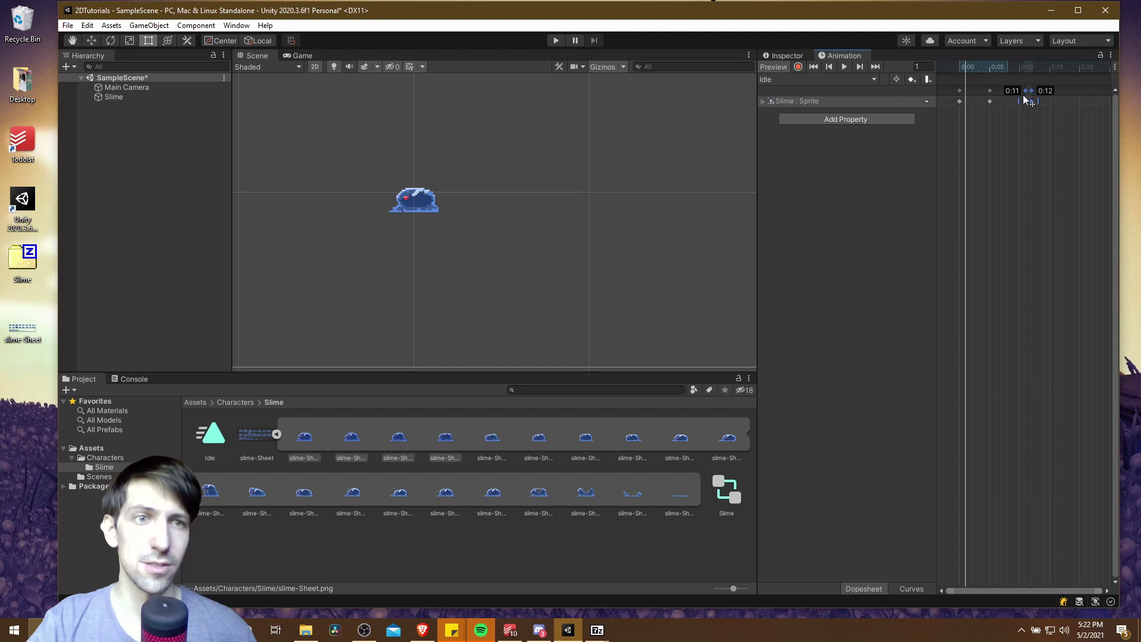
pyautogui.click(1040, 117)
pyautogui.moveTo(1029, 99); pyautogui.dragTo(1035, 94)
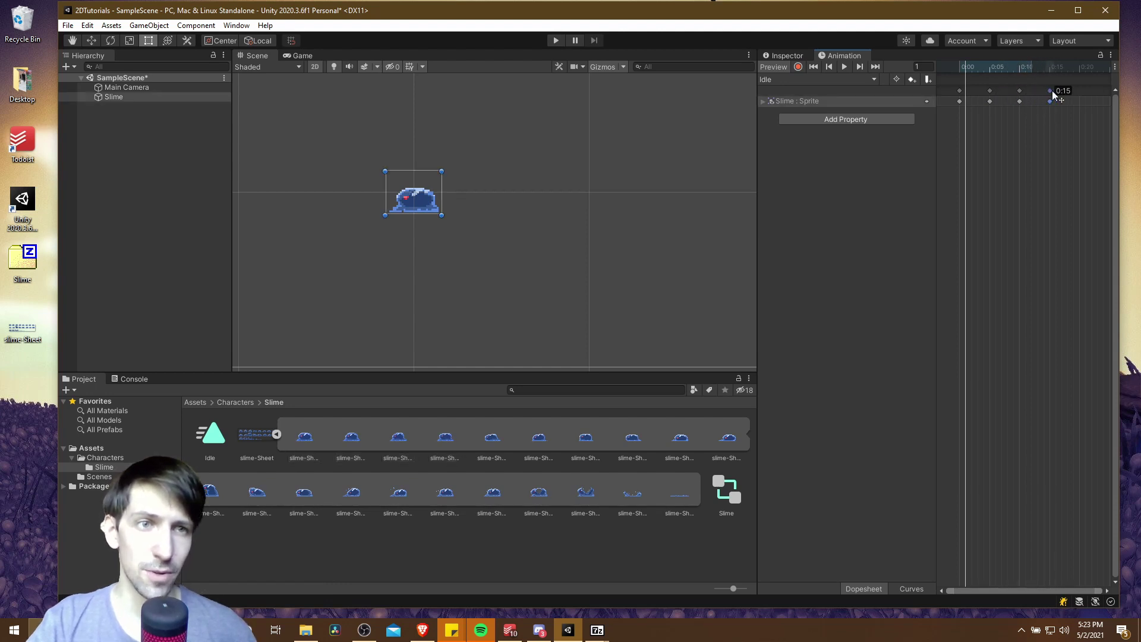
pyautogui.click(1064, 120)
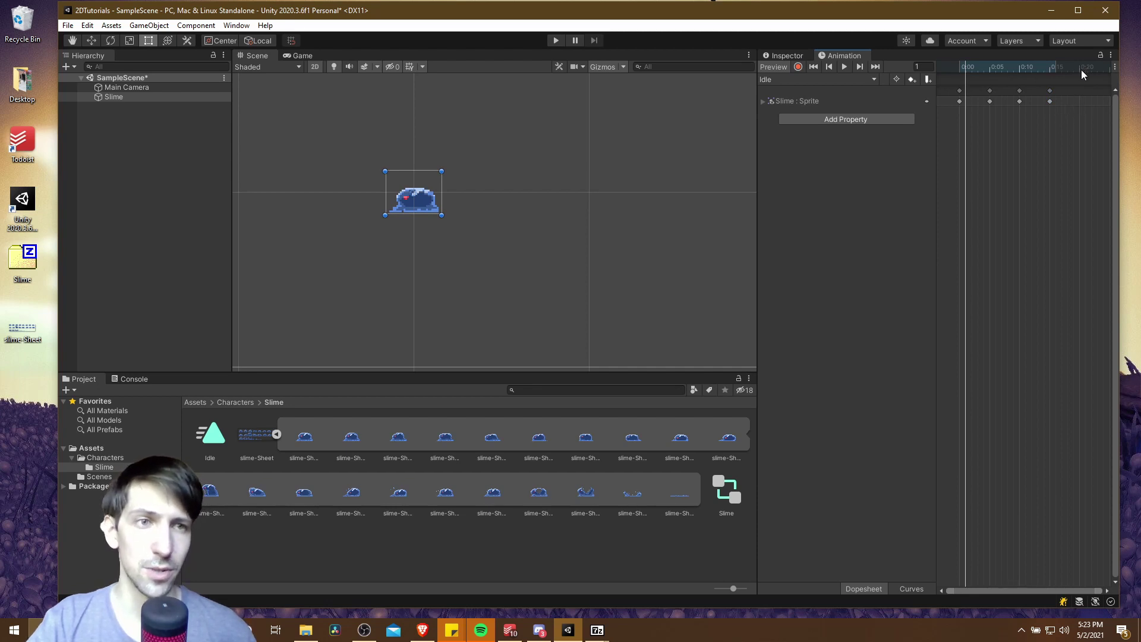
# Duplicate the Idle clip's last sprite keyframe at frame 20 so the final sprite is held for five frames
pyautogui.click(1049, 101)
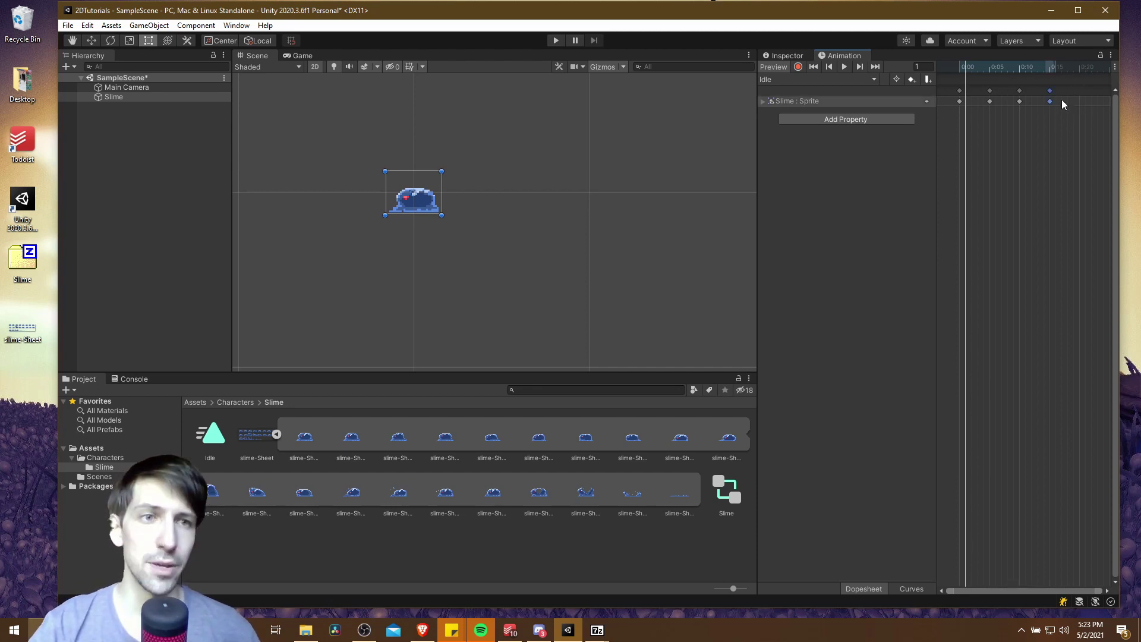
pyautogui.click(1080, 67)
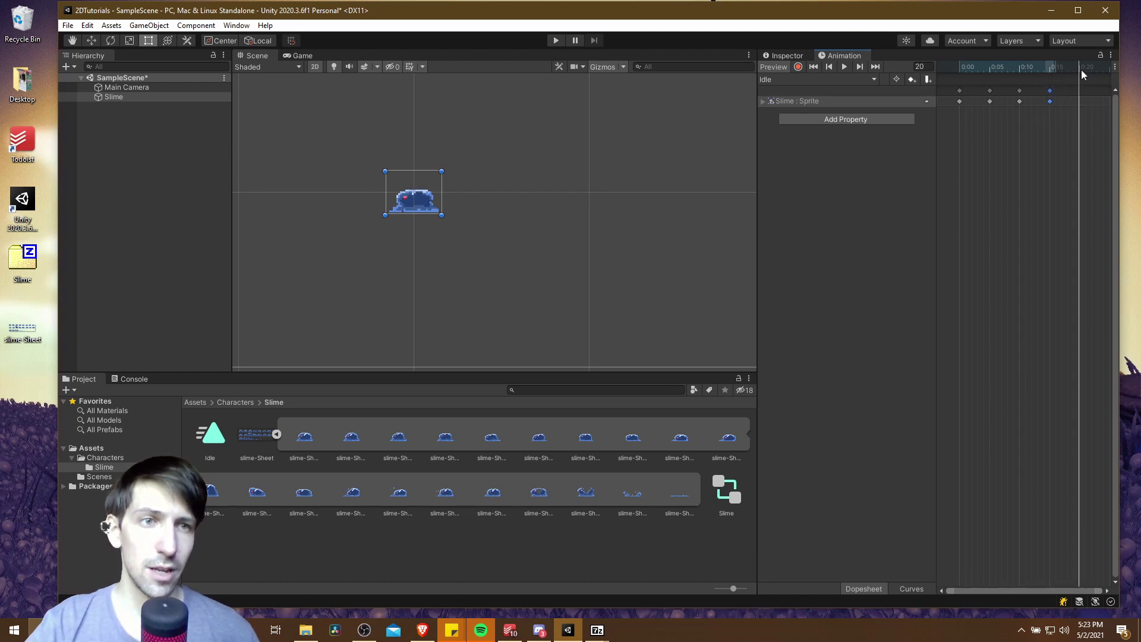
pyautogui.click(1082, 117)
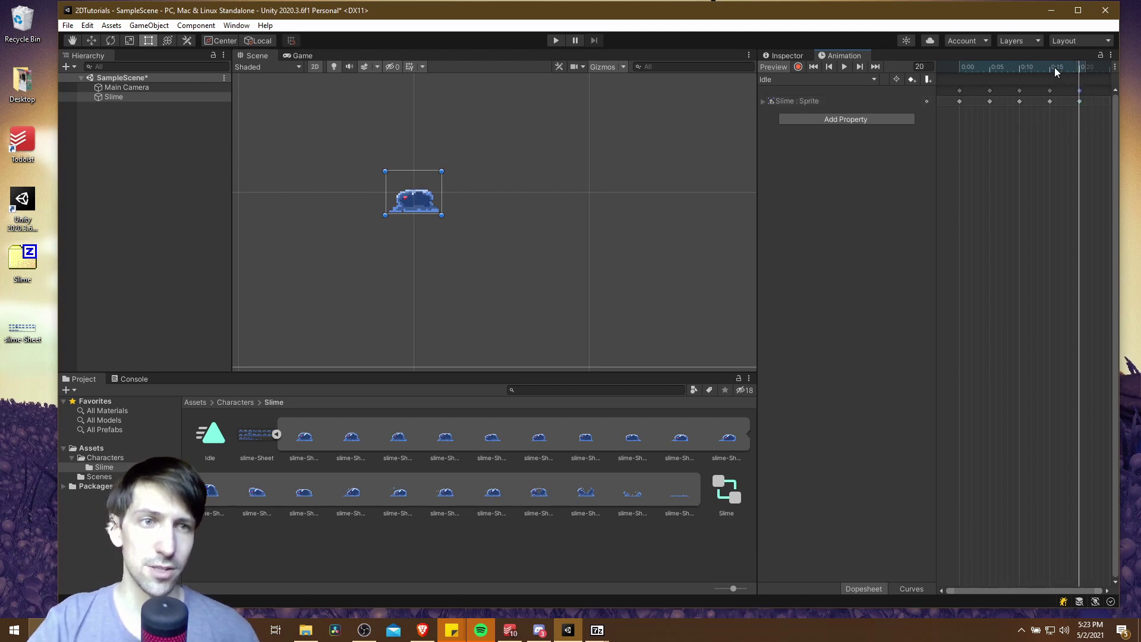
# Scrub through the Idle clip's timeline and play it to check the slime's animation timing
pyautogui.click(1050, 67)
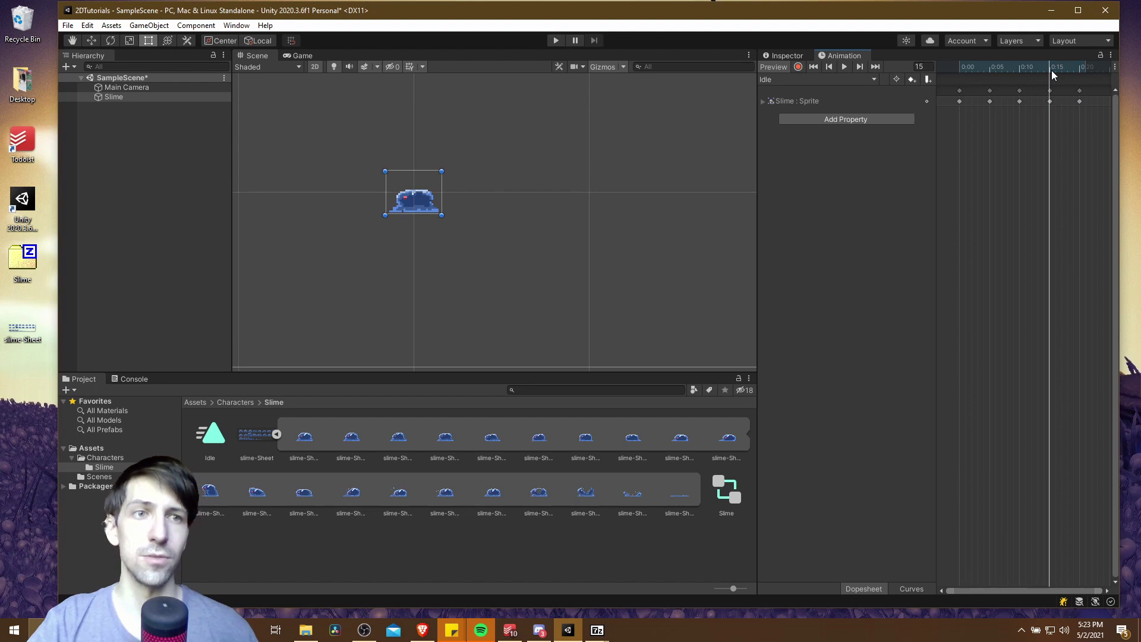
pyautogui.moveTo(1052, 74); pyautogui.dragTo(936, 70)
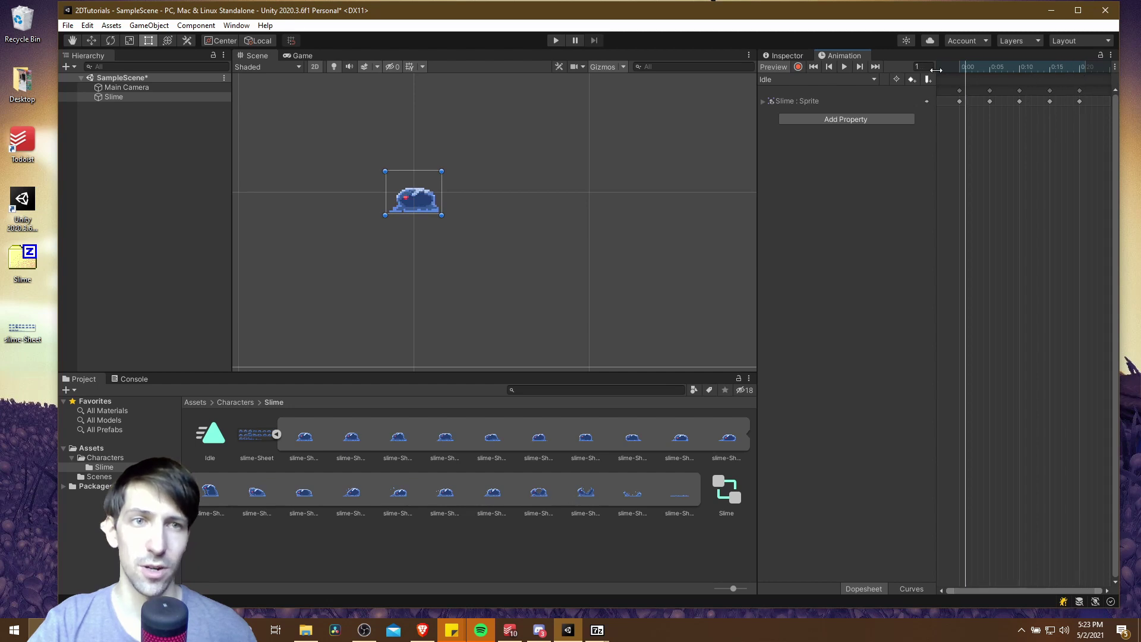
pyautogui.click(843, 67)
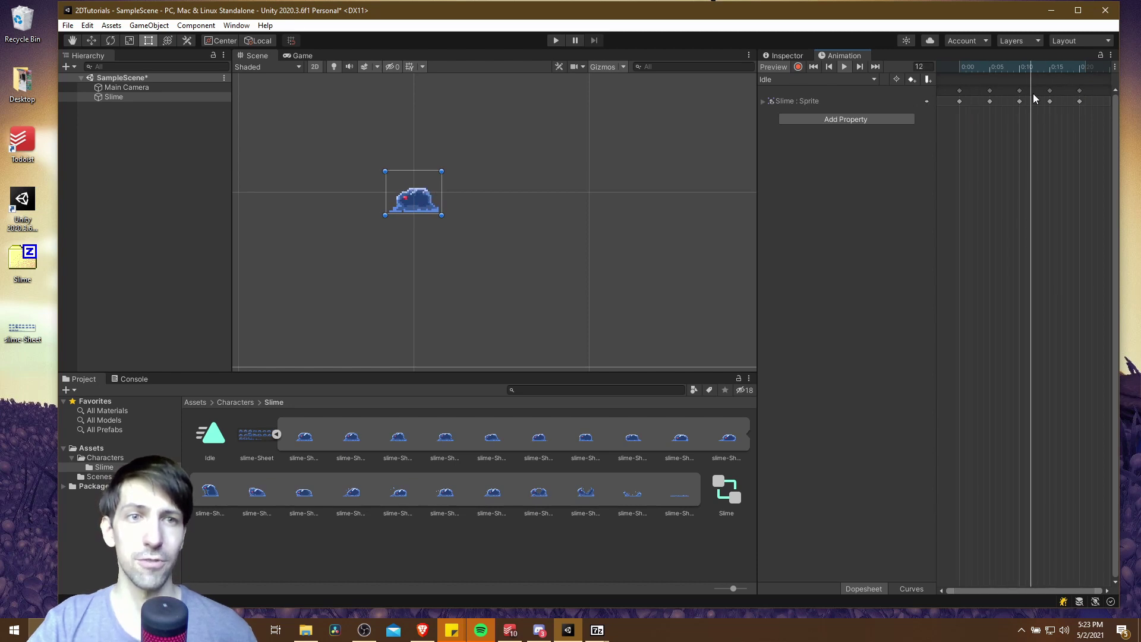
# Create a new animation clip for Slime named Move in the Characters/Slime folder
pyautogui.click(804, 81)
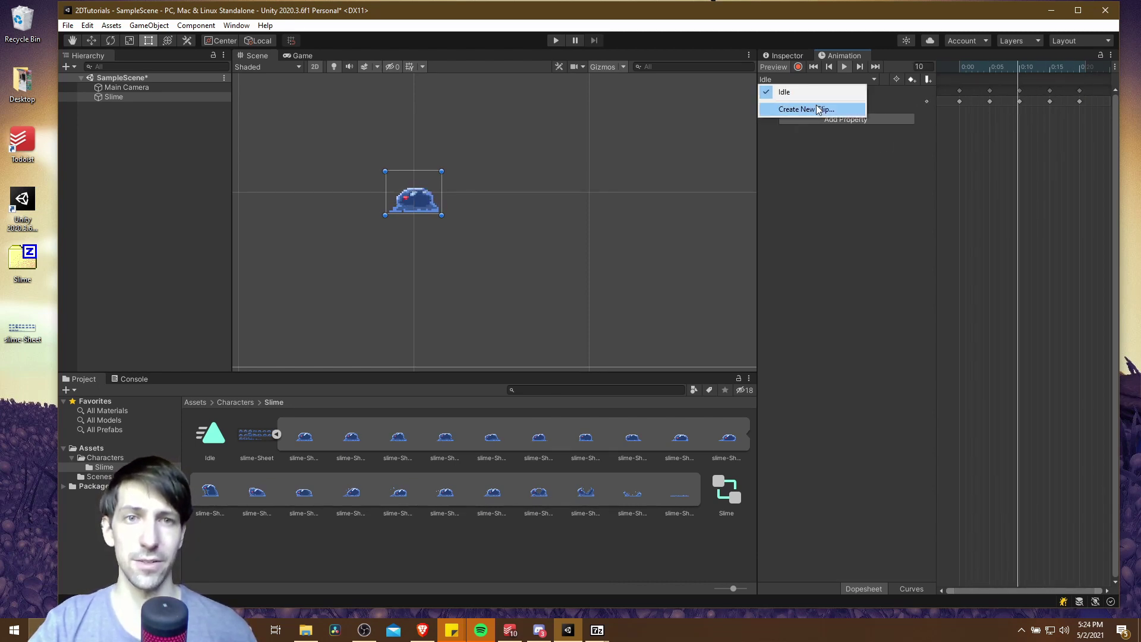
pyautogui.click(817, 108)
pyautogui.write('Move')
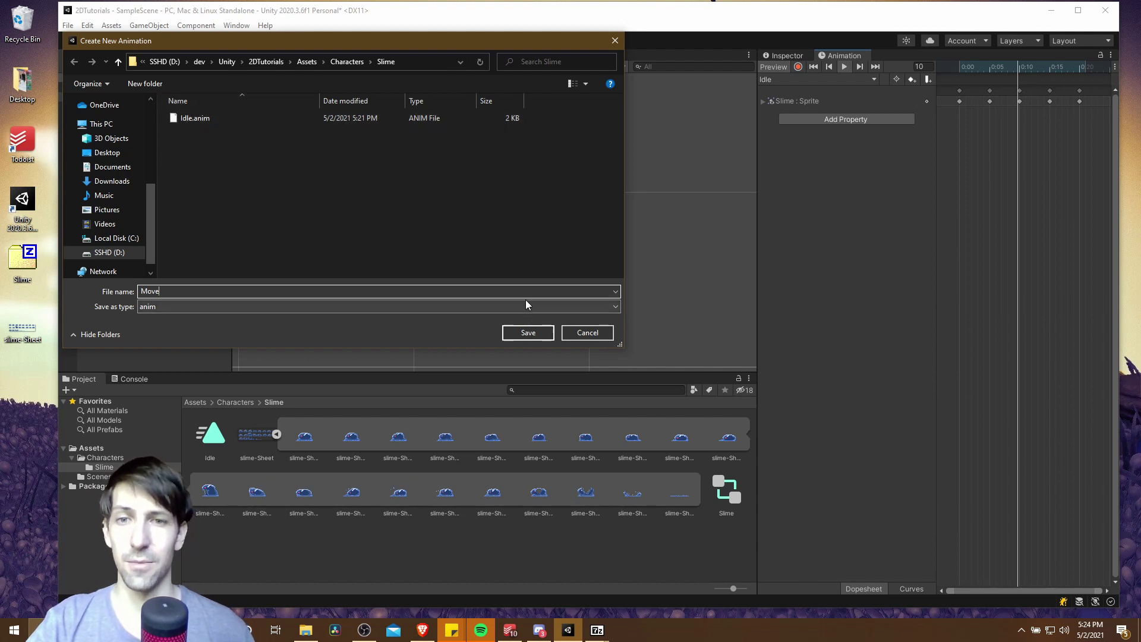
pyautogui.click(528, 332)
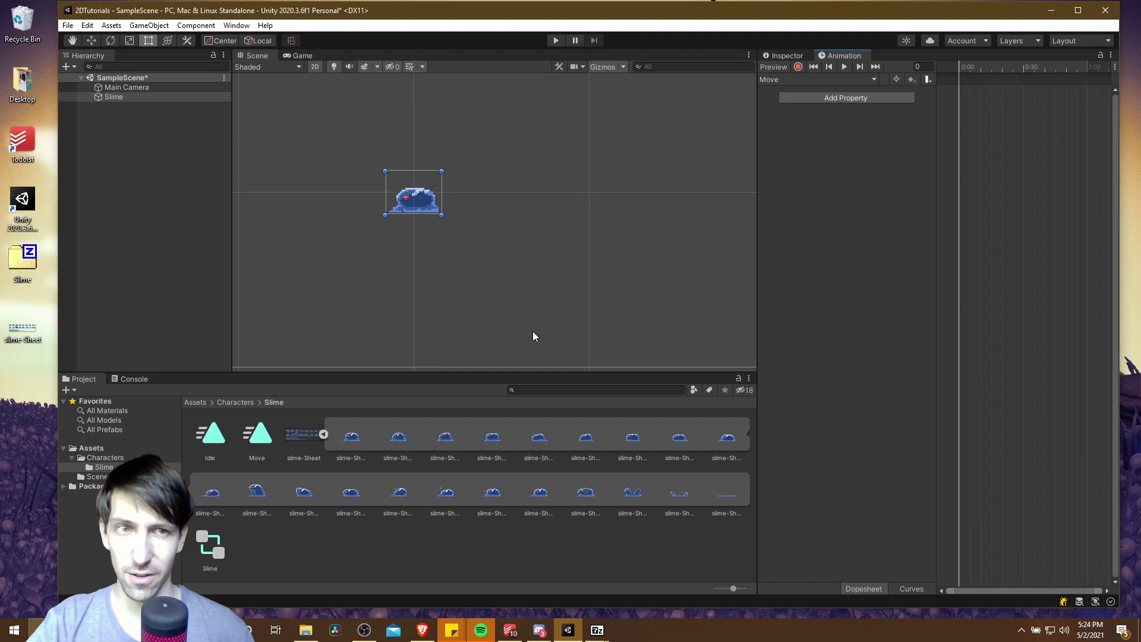
# Add the fifth through eighth slime-Sheet sprites to the Move clip starting at frame 0
pyautogui.click(538, 438)
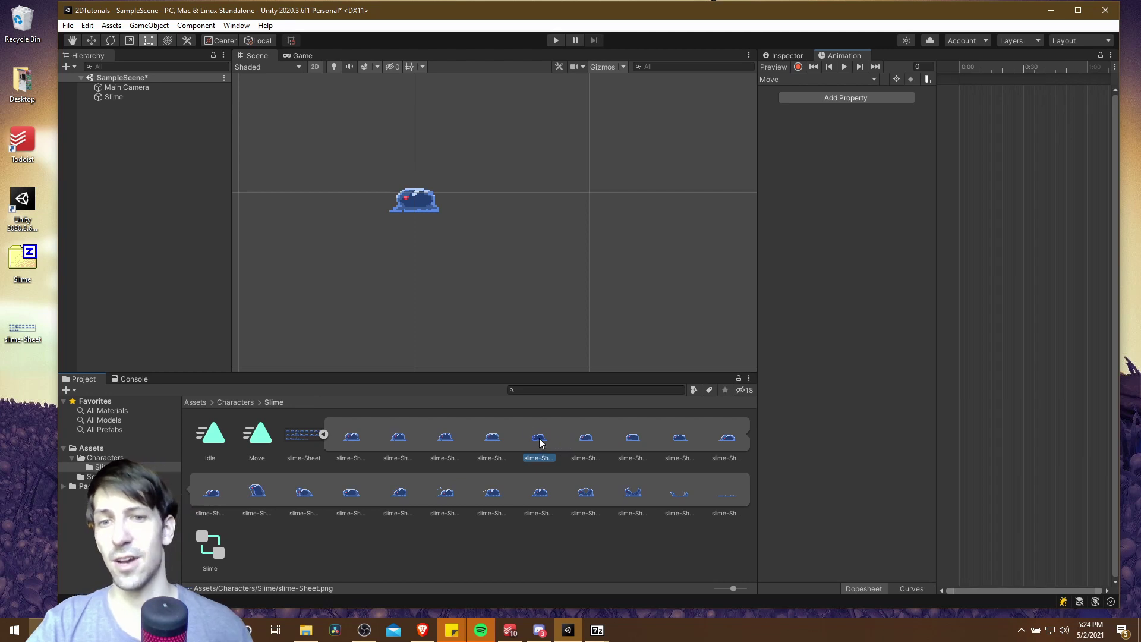
pyautogui.keyDown('shift'); pyautogui.click(679, 440); pyautogui.keyUp('shift')
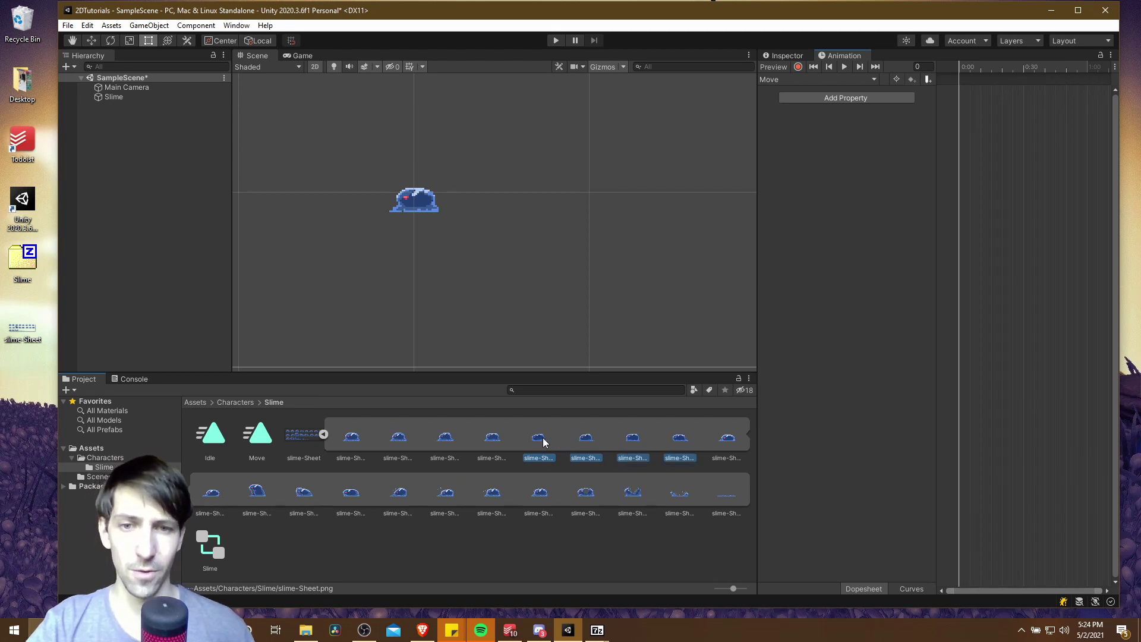
pyautogui.moveTo(543, 438); pyautogui.dragTo(975, 139)
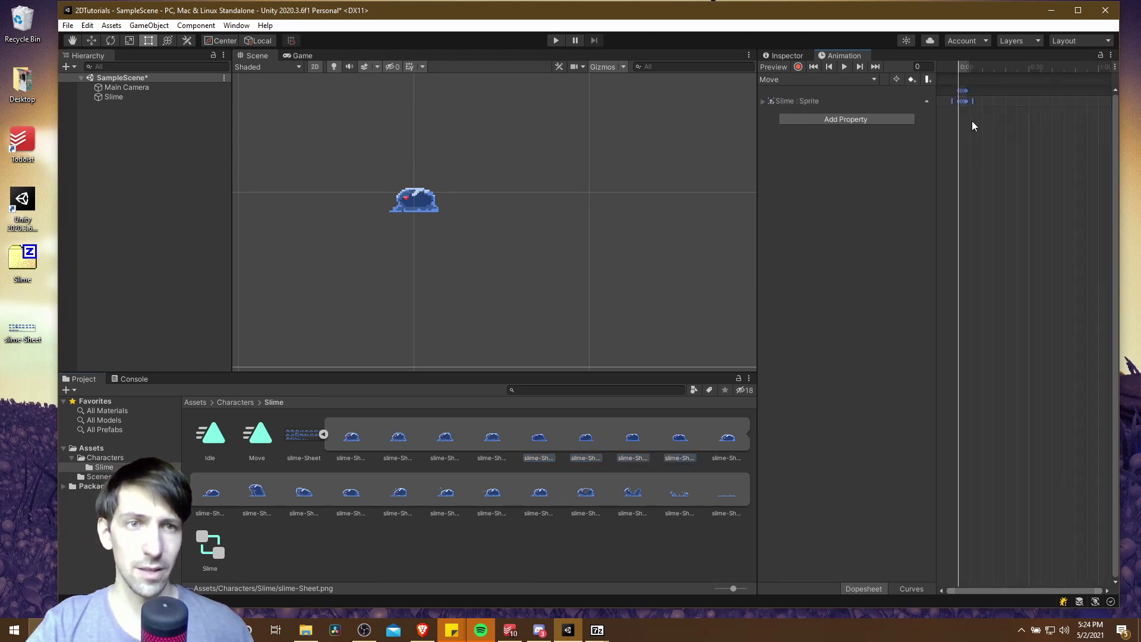
pyautogui.scroll(5, 974, 120)
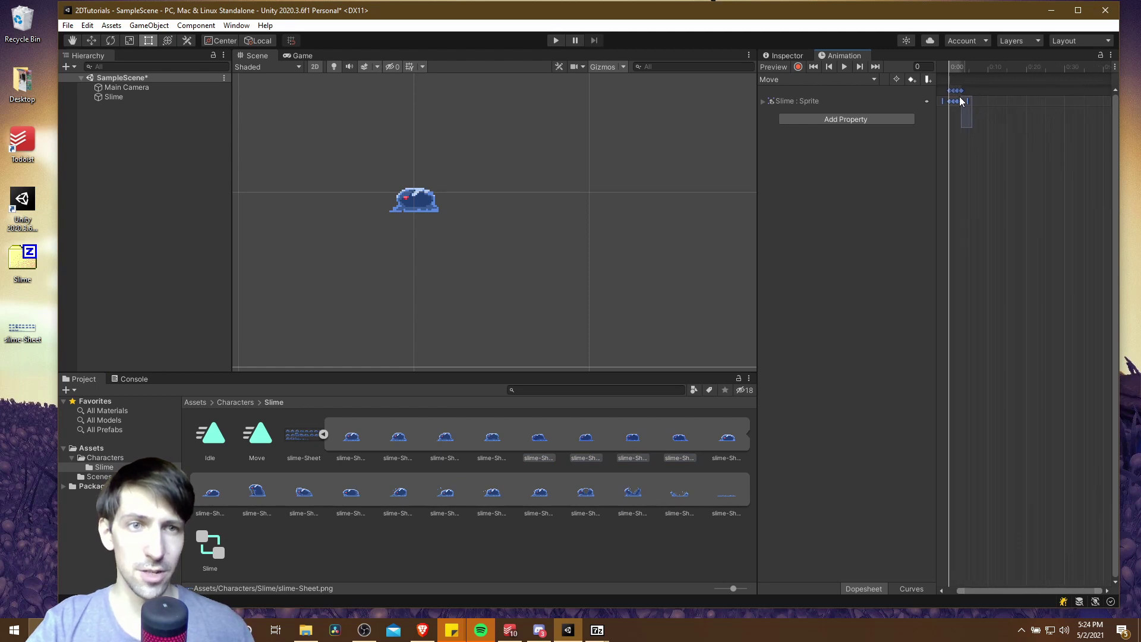
# Space the Move clip's sprite keyframes five frames apart and duplicate the last one at frame 20
pyautogui.moveTo(961, 101); pyautogui.dragTo(1006, 94)
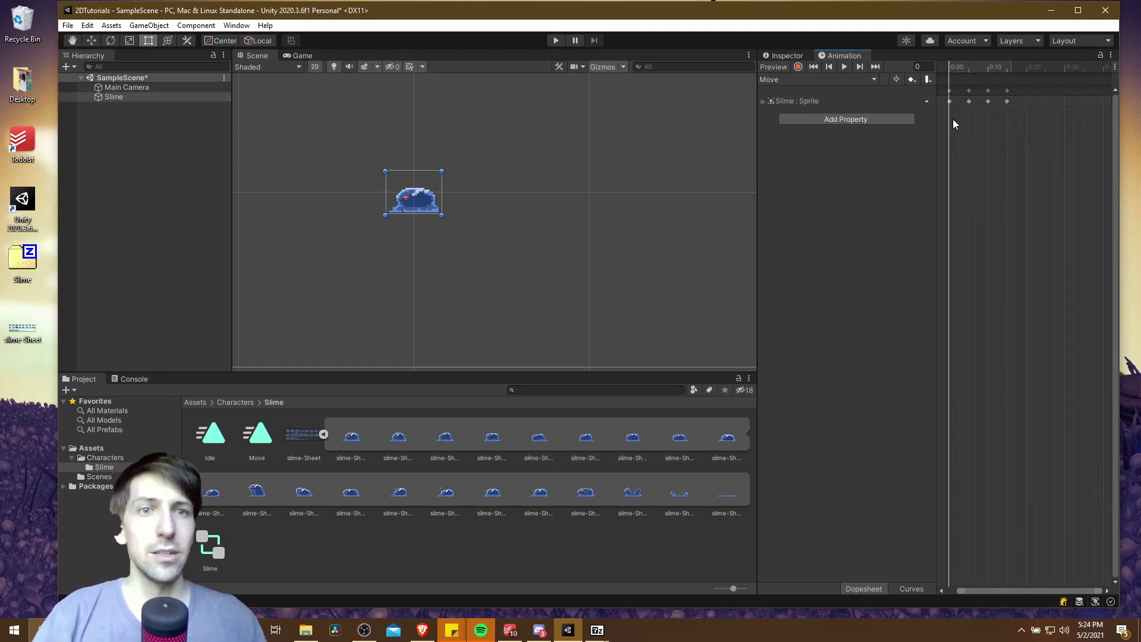
pyautogui.click(972, 115)
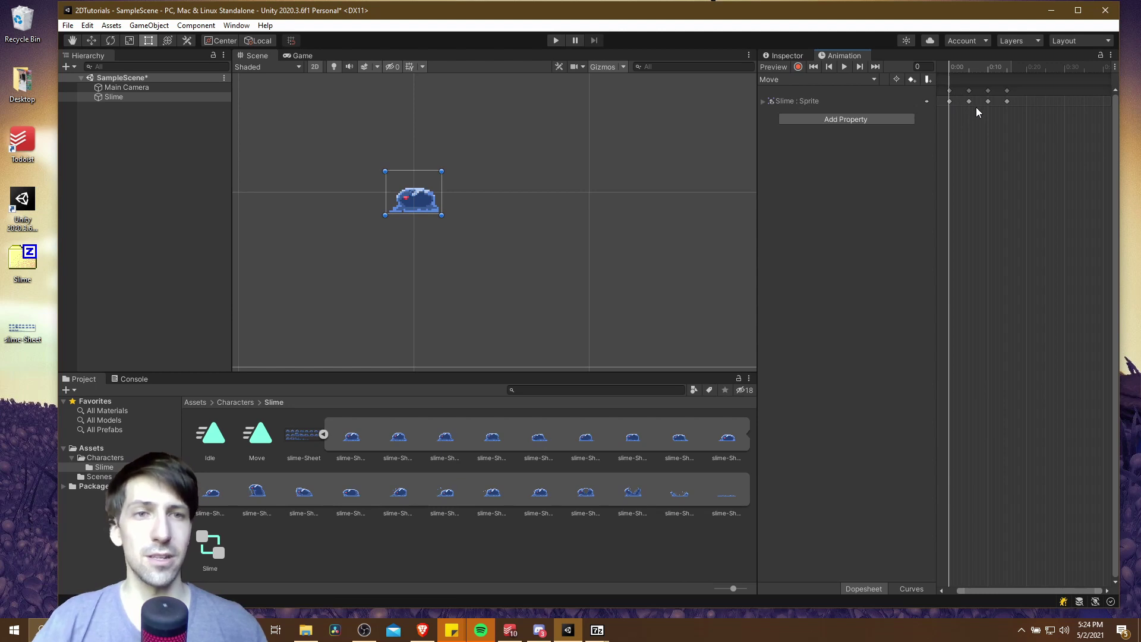
pyautogui.click(1026, 70)
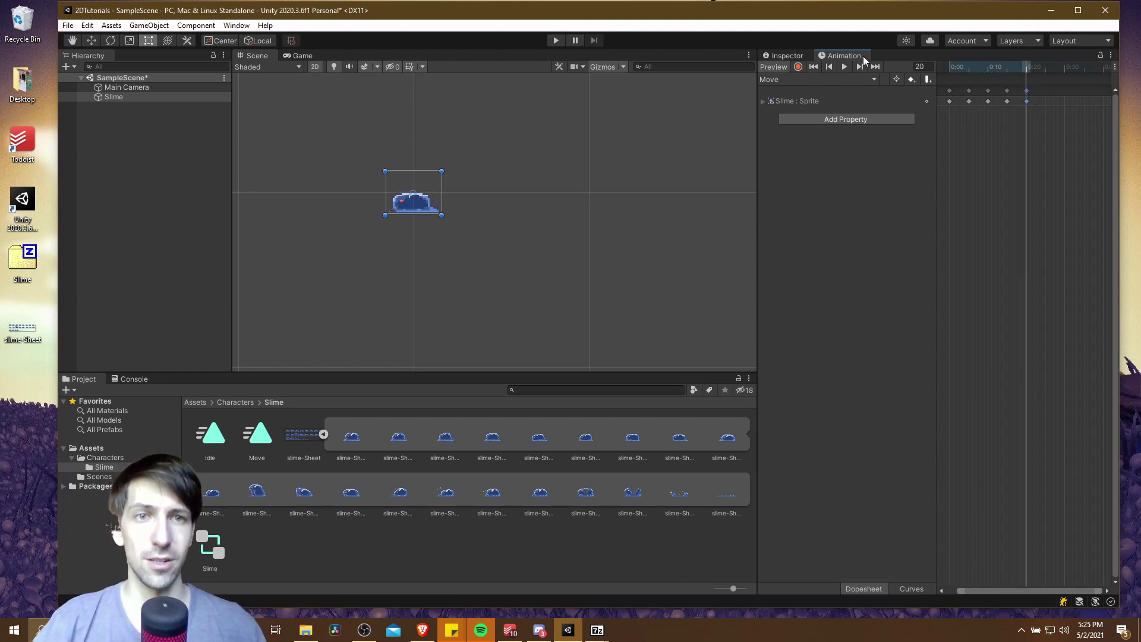
# Play the Move clip and inspect its sprite keyframes to check the animation's timing
pyautogui.click(844, 68)
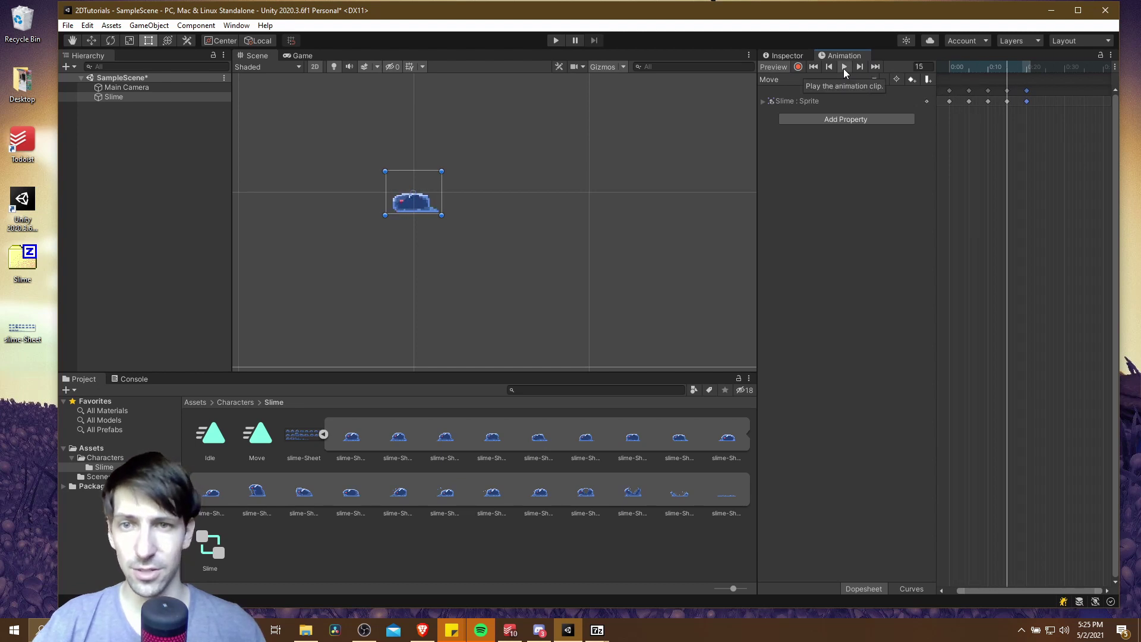
pyautogui.click(949, 101)
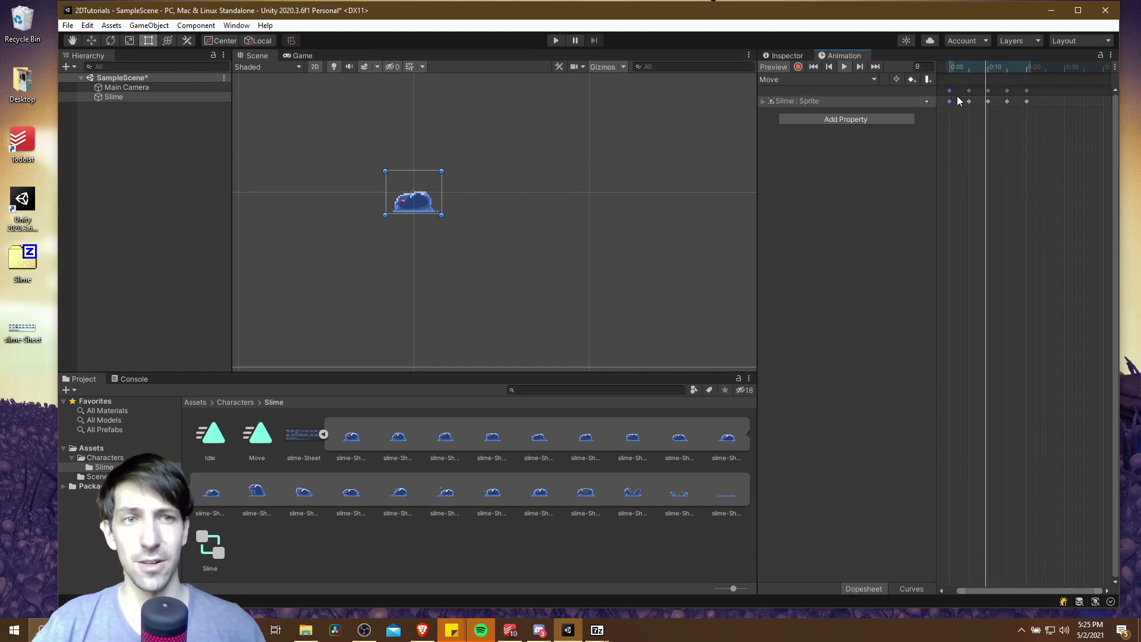
pyautogui.click(968, 91)
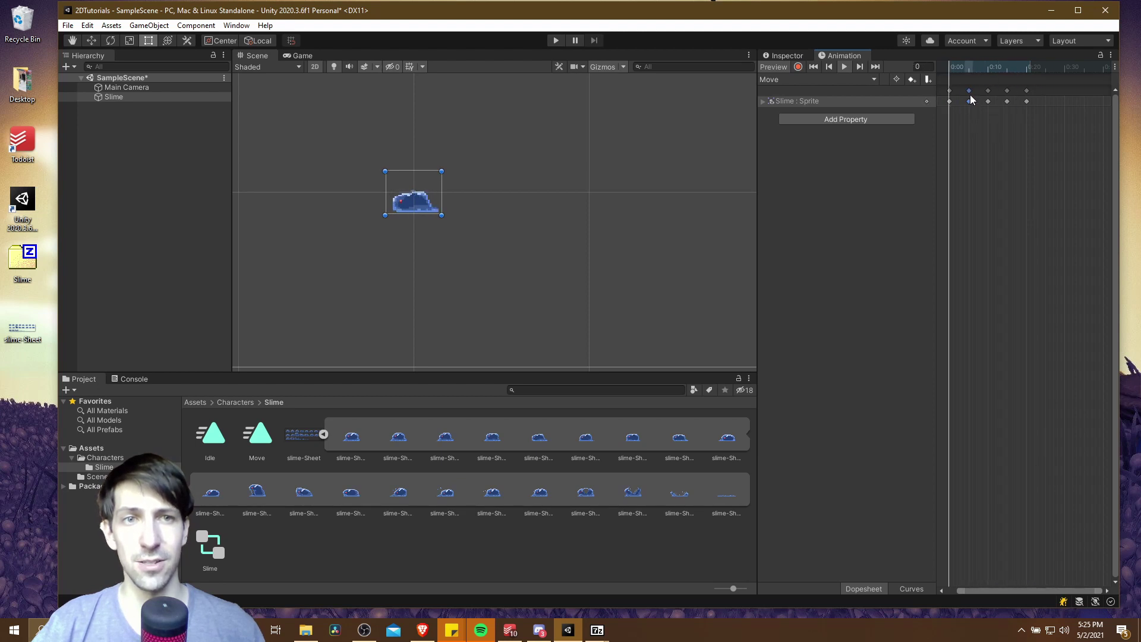
pyautogui.click(988, 101)
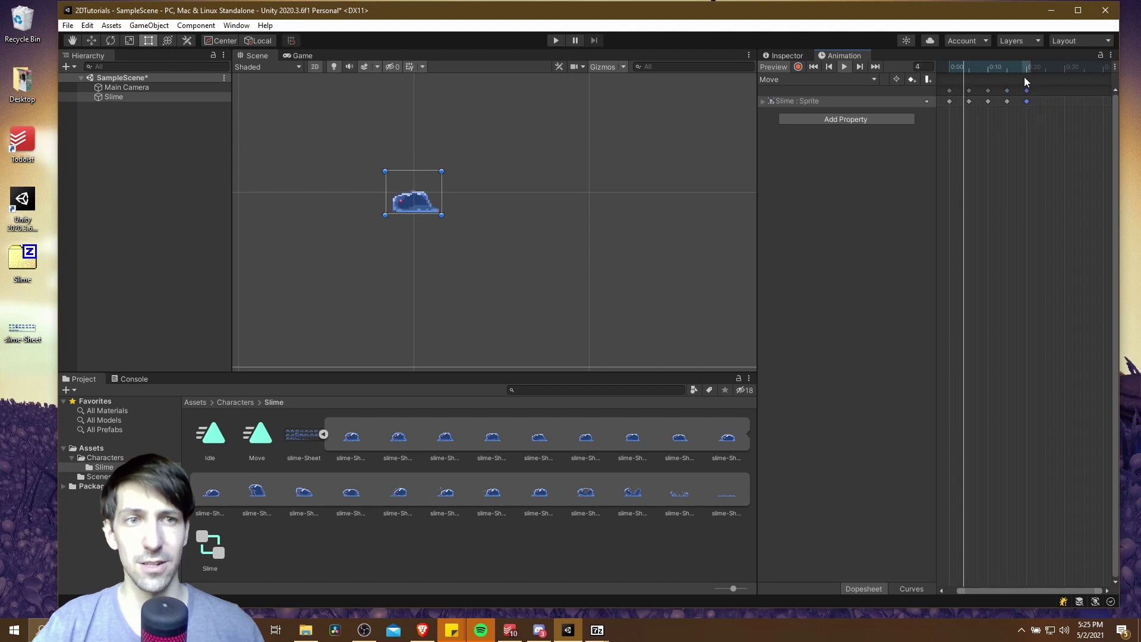
pyautogui.click(769, 152)
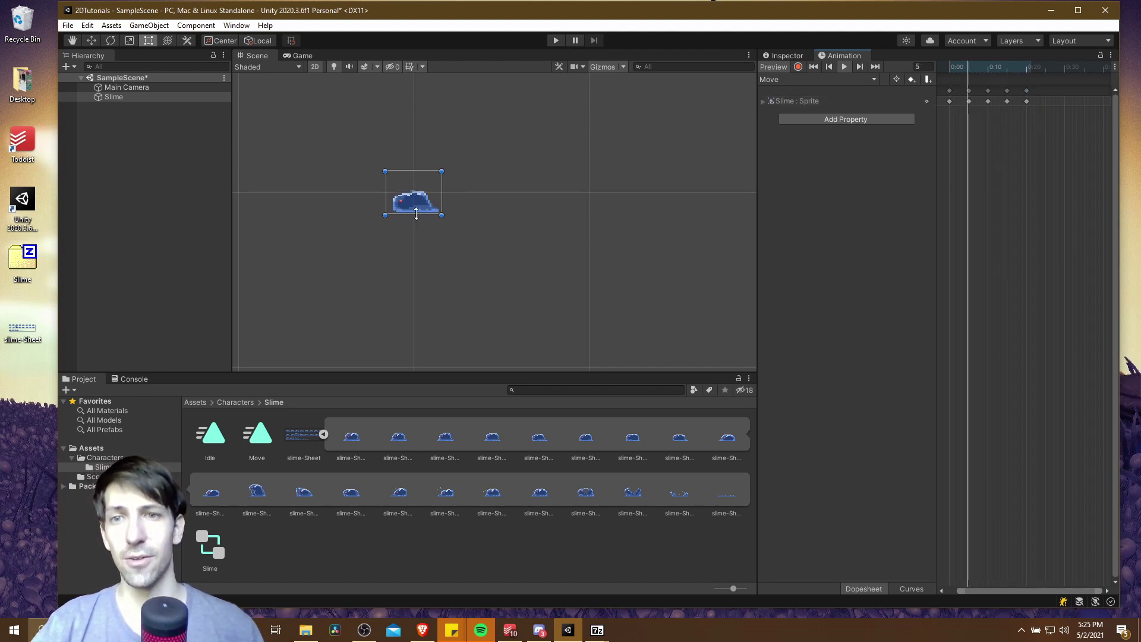
# Create a new animation clip for Slime named Hurt in the Characters/Slime folder
pyautogui.click(800, 80)
pyautogui.click(796, 123)
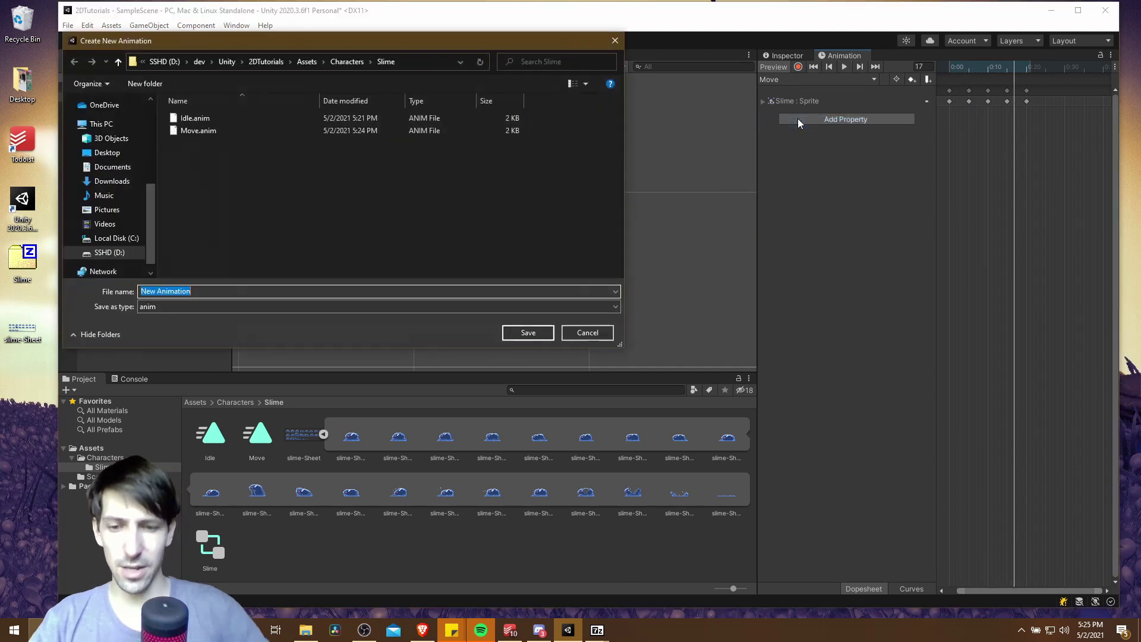
pyautogui.write('Hy')
pyautogui.write('urt')
pyautogui.press('Return')
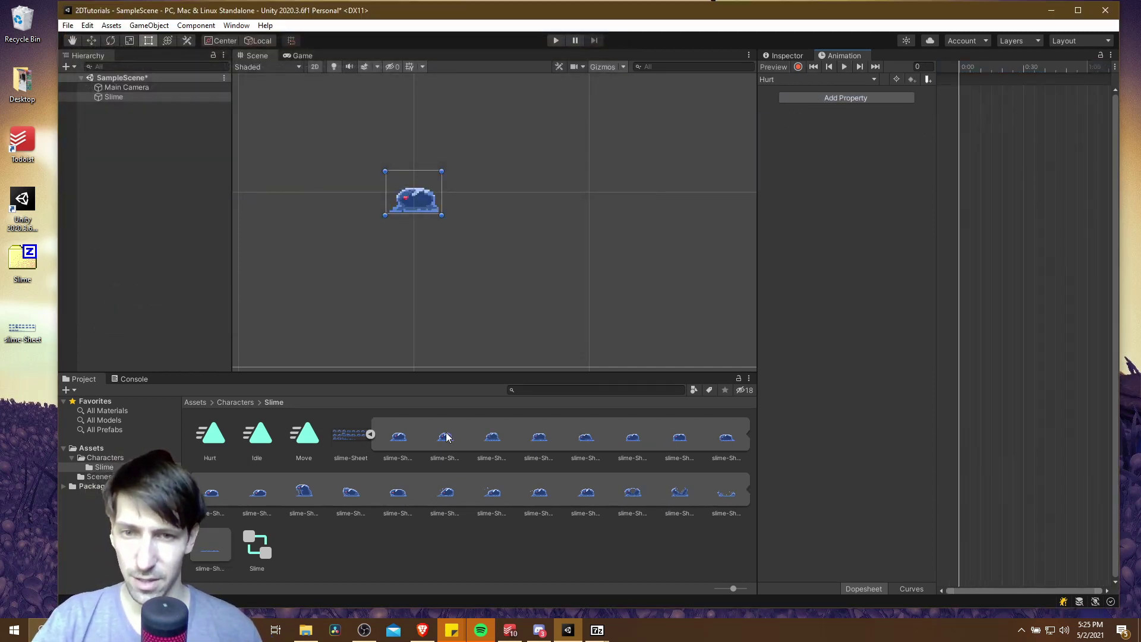
# Select the ninth through thirteenth slime-Sheet sprites and create a new Slime clip named Attack in the Characters/Slime folder
pyautogui.click(393, 439)
pyautogui.keyDown('shift'); pyautogui.click(732, 445); pyautogui.keyUp('shift')
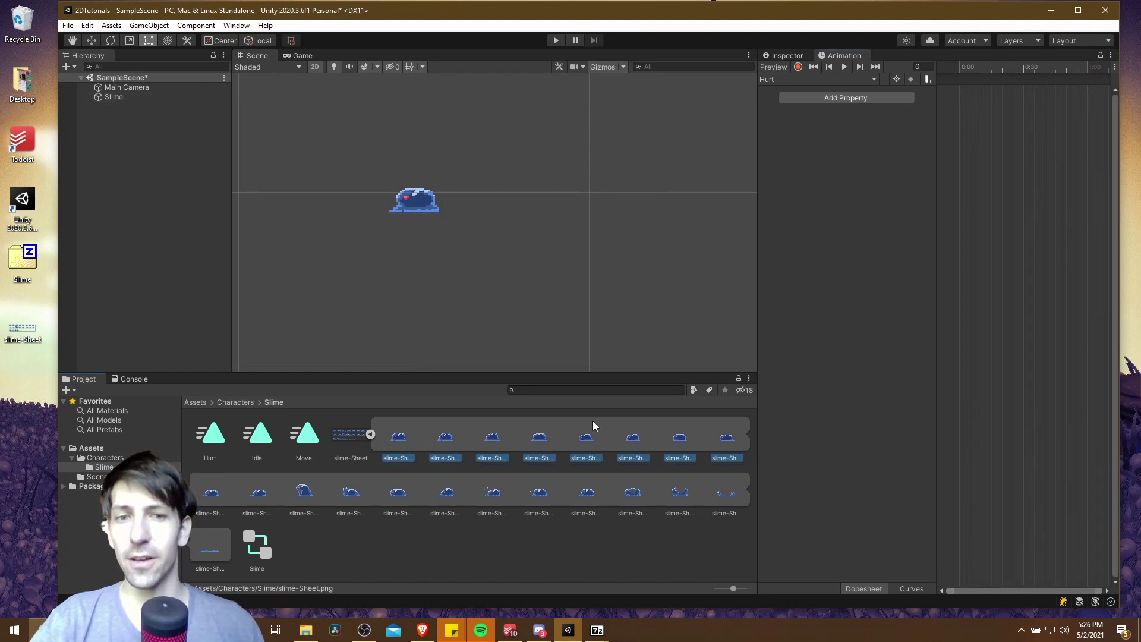
pyautogui.click(223, 498)
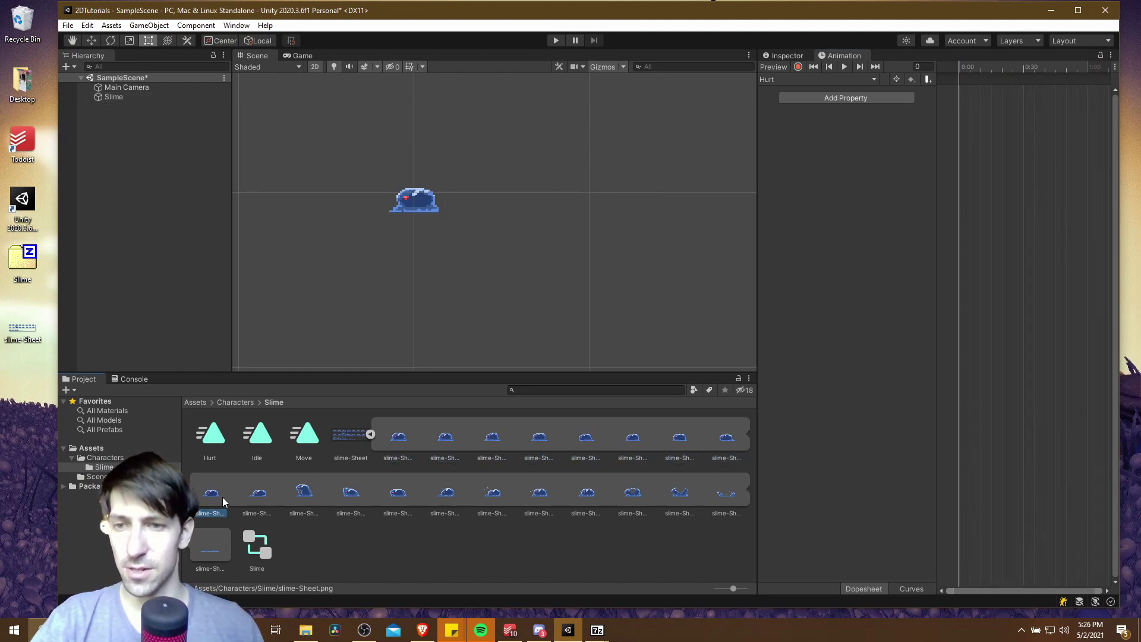
pyautogui.keyDown('shift'); pyautogui.click(390, 498); pyautogui.keyUp('shift')
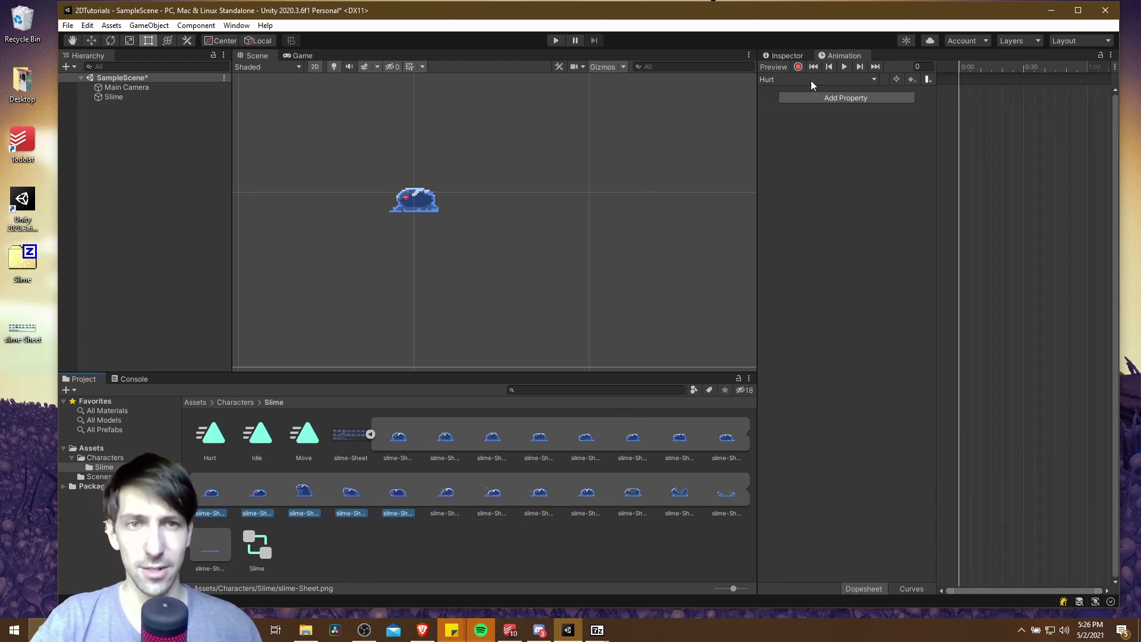
pyautogui.click(811, 80)
pyautogui.click(827, 135)
pyautogui.write('Attack')
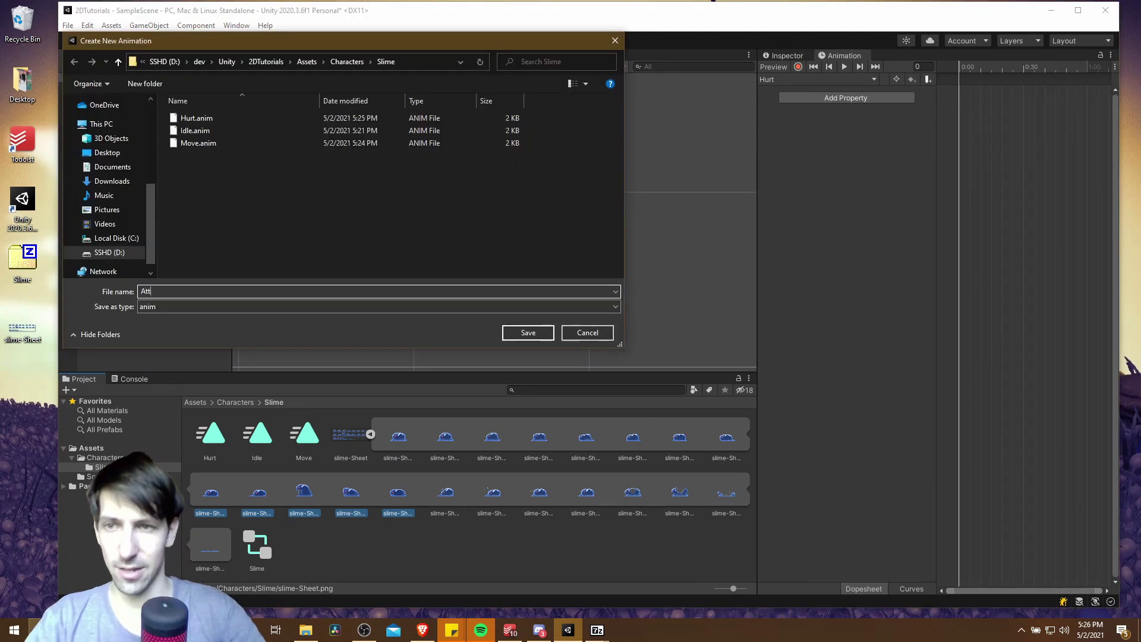
pyautogui.press('Return')
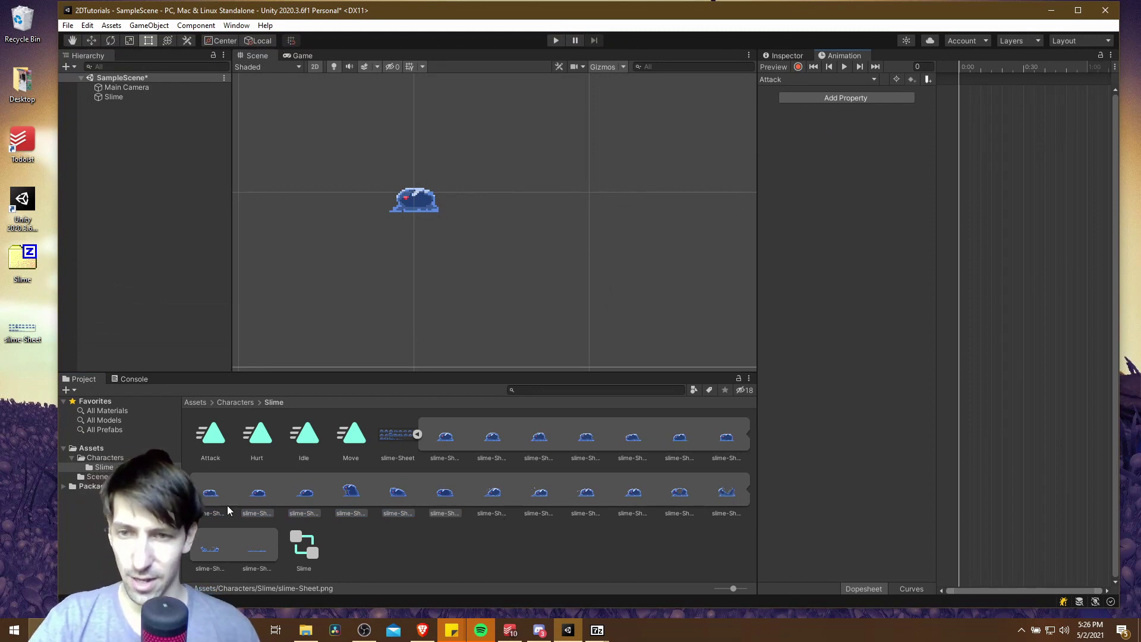
# Add the eighth through twelfth slime-Sheet sprites to the Attack clip from frame 0, with their keyframes spaced five frames apart
pyautogui.click(211, 493)
pyautogui.moveTo(410, 499); pyautogui.dragTo(1001, 199)
pyautogui.scroll(2, 1000, 127)
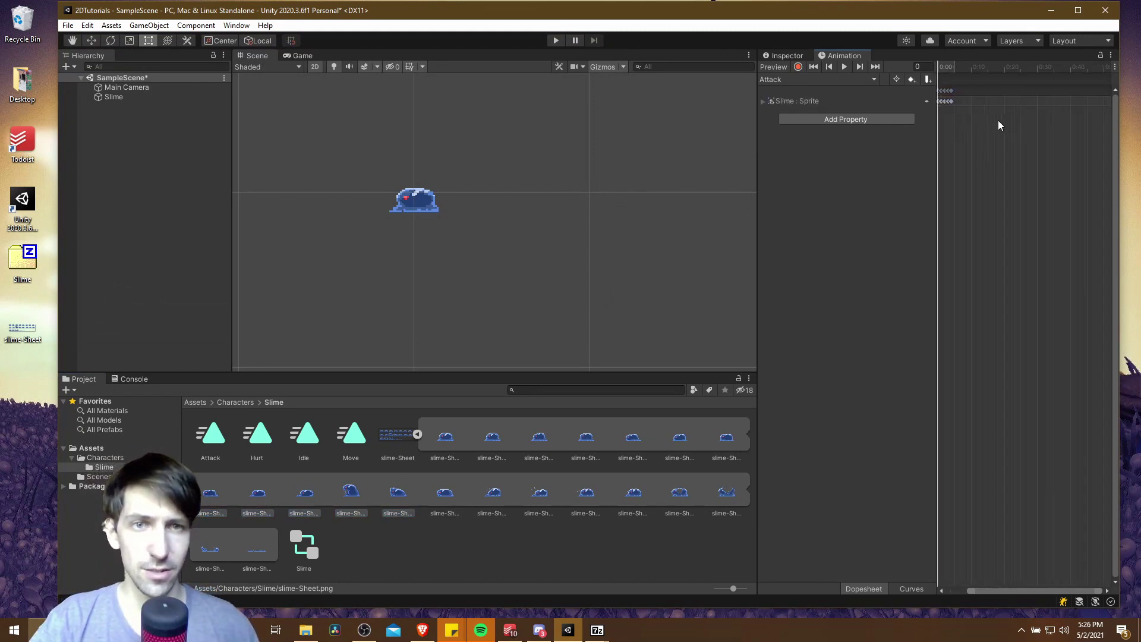
pyautogui.moveTo(757, 147); pyautogui.dragTo(598, 149)
pyautogui.scroll(3, 925, 184)
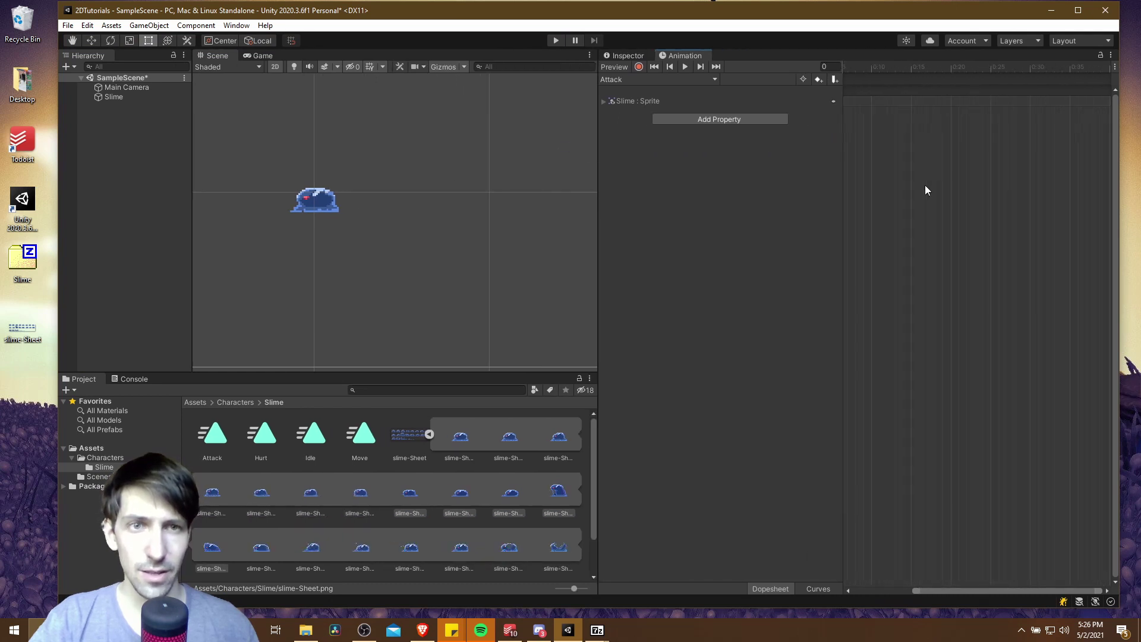
pyautogui.moveTo(944, 126); pyautogui.dragTo(1037, 98)
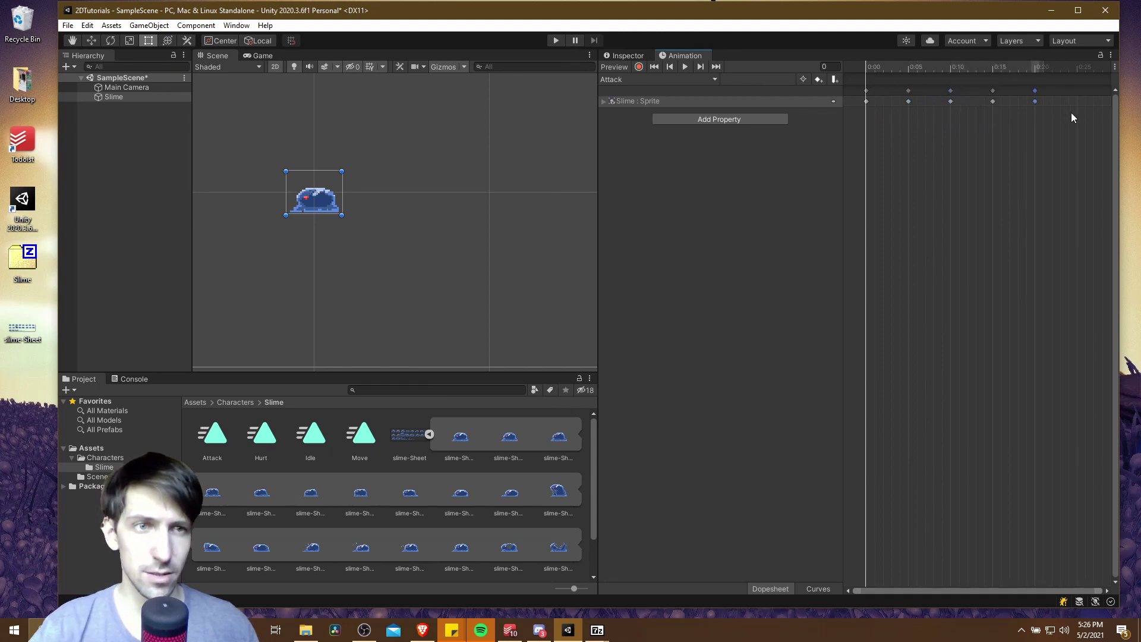
# Duplicate the Attack clip's last sprite keyframe at frame 25 to hold the final sprite for five frames
pyautogui.click(1077, 68)
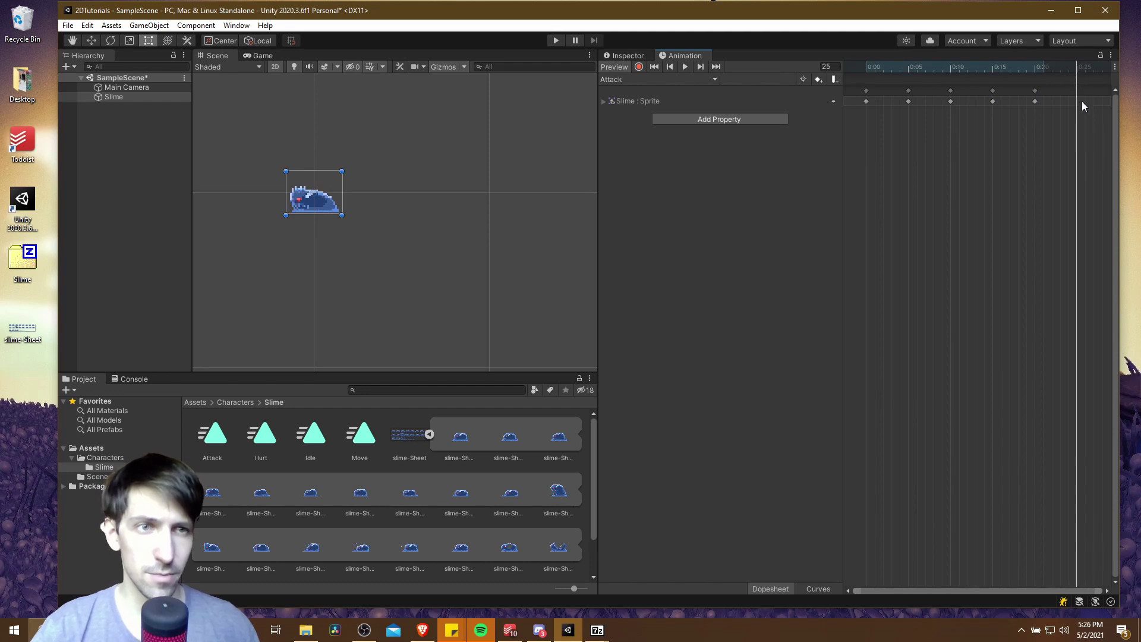
pyautogui.moveTo(1060, 116); pyautogui.dragTo(1016, 72)
pyautogui.hotkey('ctrl', 'c')
pyautogui.hotkey('ctrl', 'v')
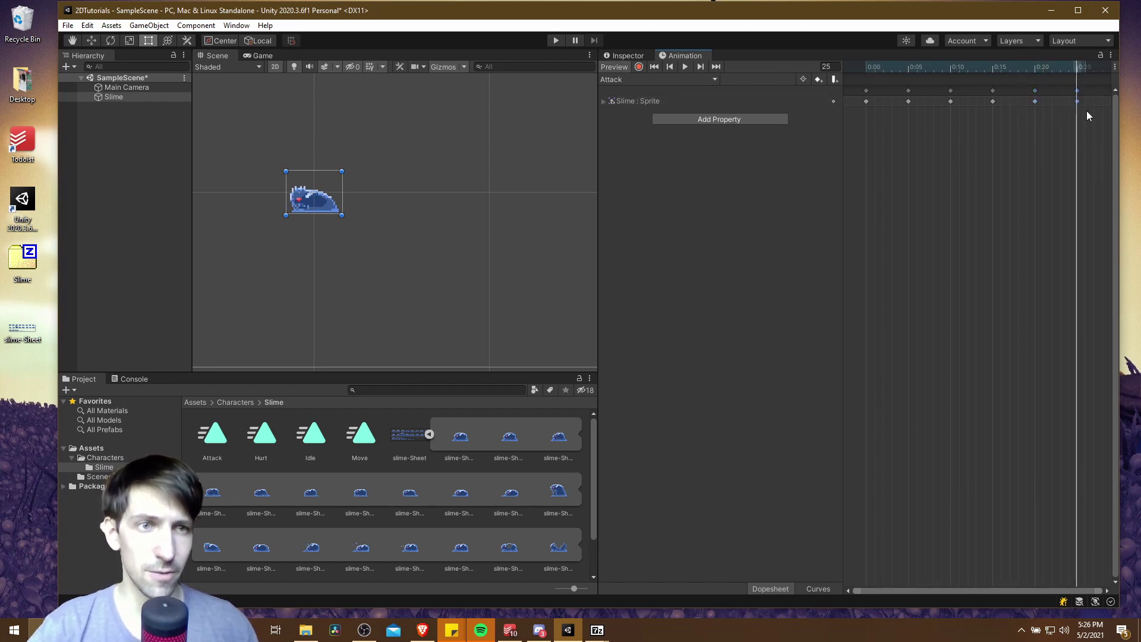
# Play the Attack clip and the Move clip to check both animations on the slime
pyautogui.click(684, 68)
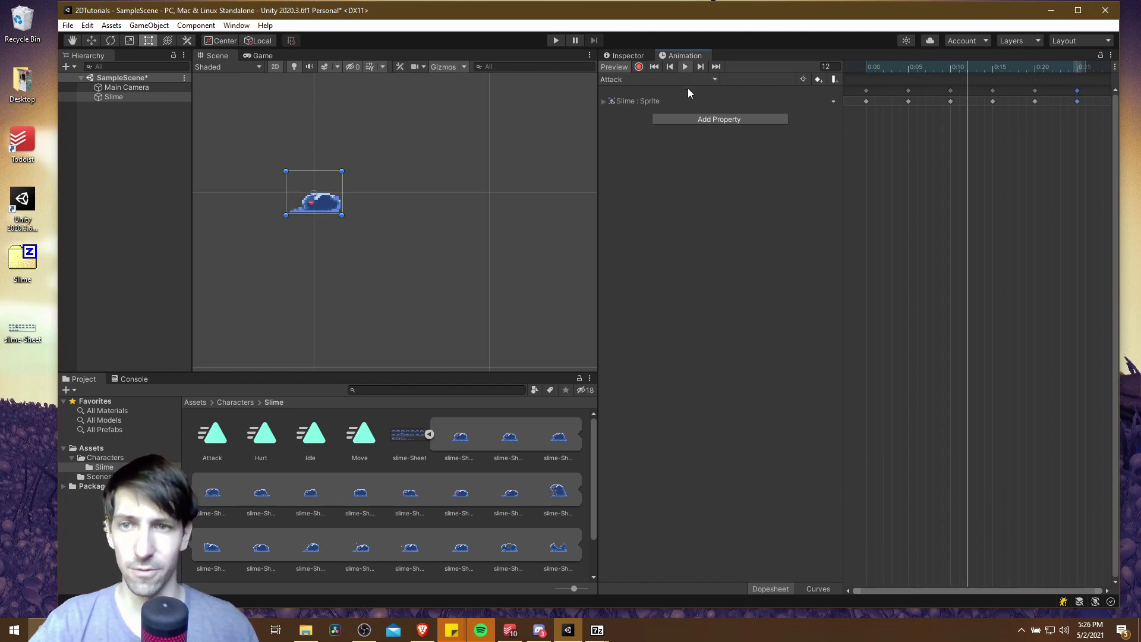
pyautogui.click(648, 79)
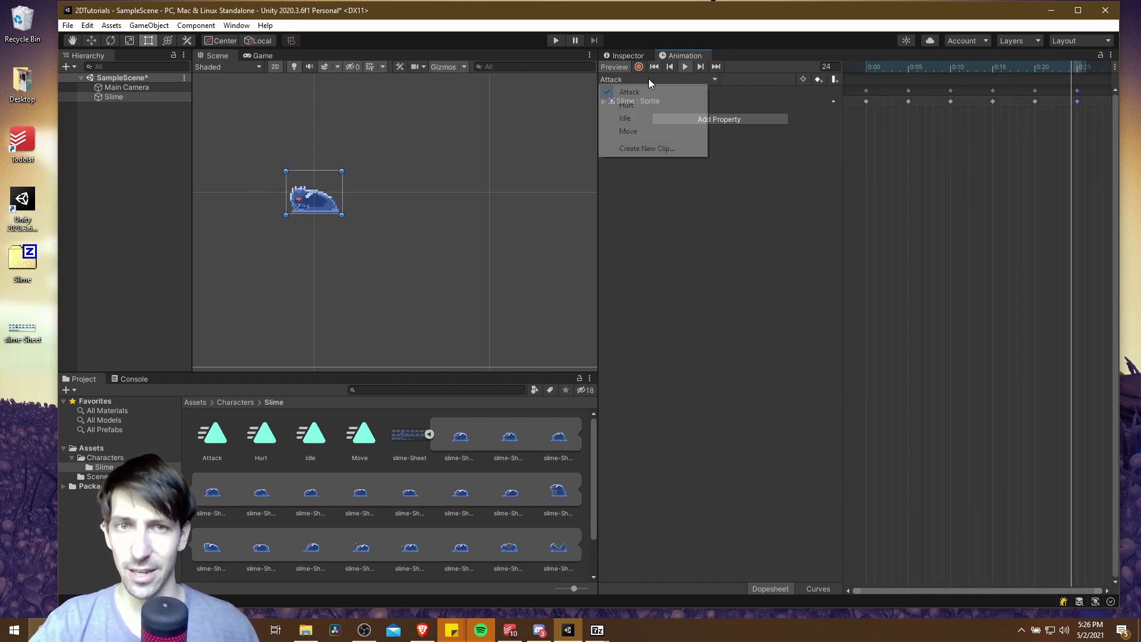
pyautogui.click(650, 131)
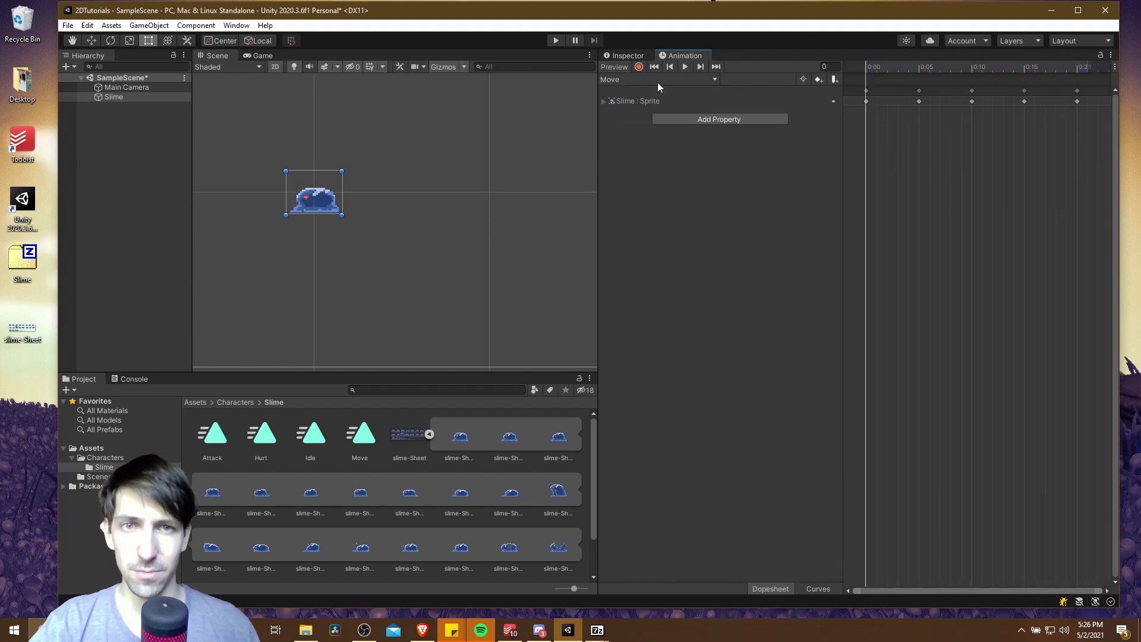
pyautogui.click(683, 66)
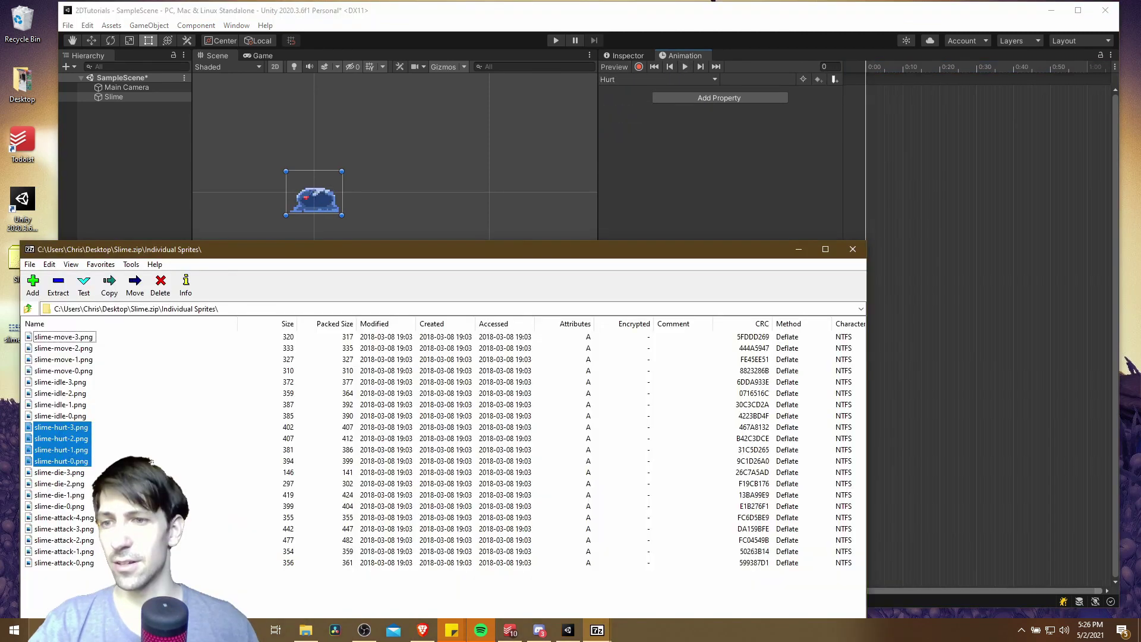
# Check the slime-hurt sprite files in the Slime.zip archive window to see how many frames the hurt animation needs
pyautogui.click(60, 426)
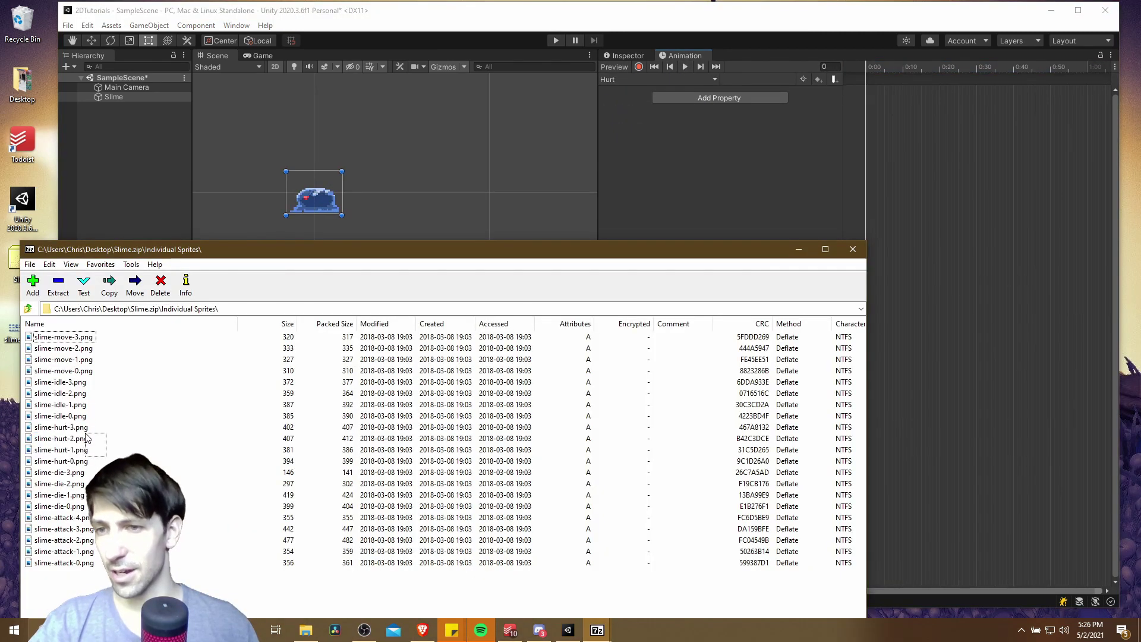
pyautogui.keyDown('shift'); pyautogui.click(59, 450); pyautogui.keyUp('shift')
pyautogui.click(797, 249)
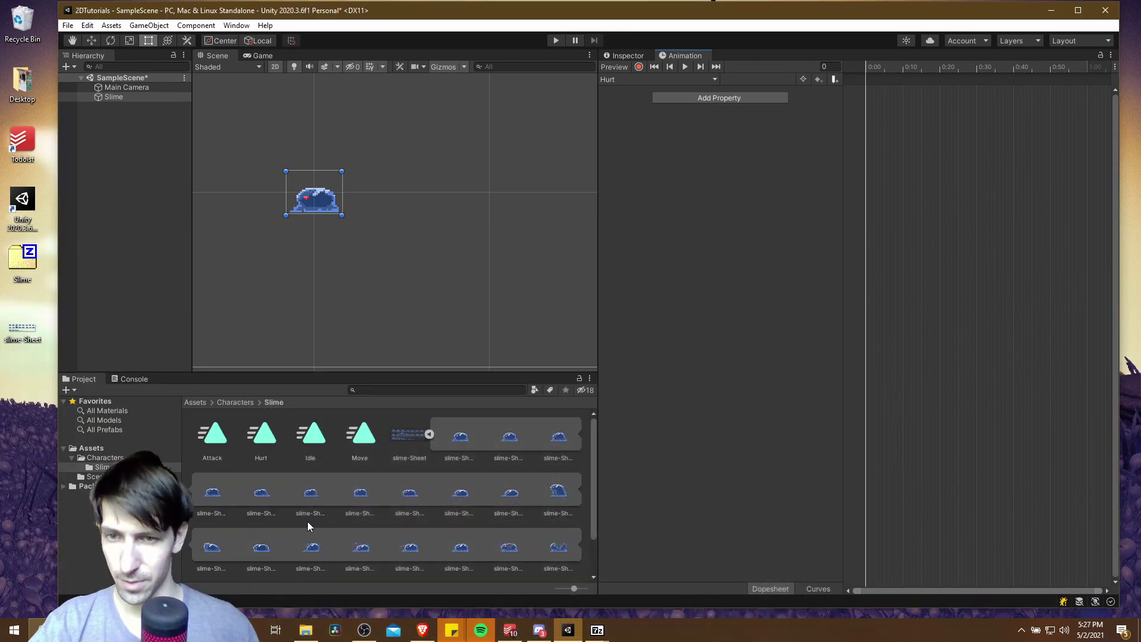
# Add the fourteenth through seventeenth slime-Sheet sprites to the Hurt clip five frames apart, duplicate the last keyframe at frame 20, and play it
pyautogui.scroll(-1, 307, 526)
pyautogui.scroll(1, 306, 527)
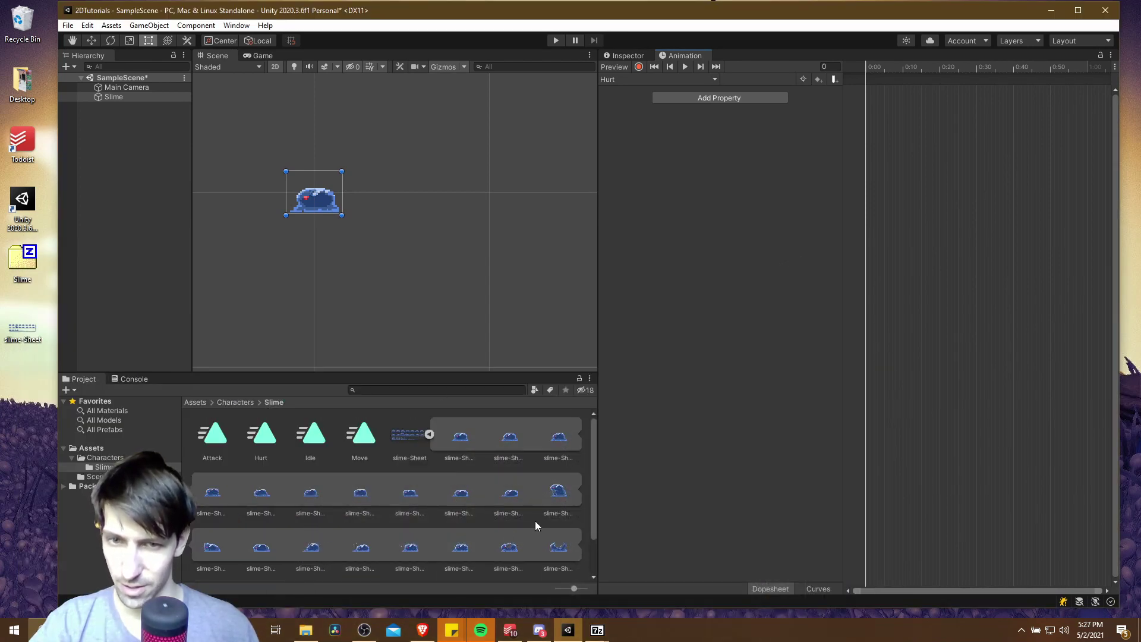
pyautogui.click(559, 494)
pyautogui.click(303, 548)
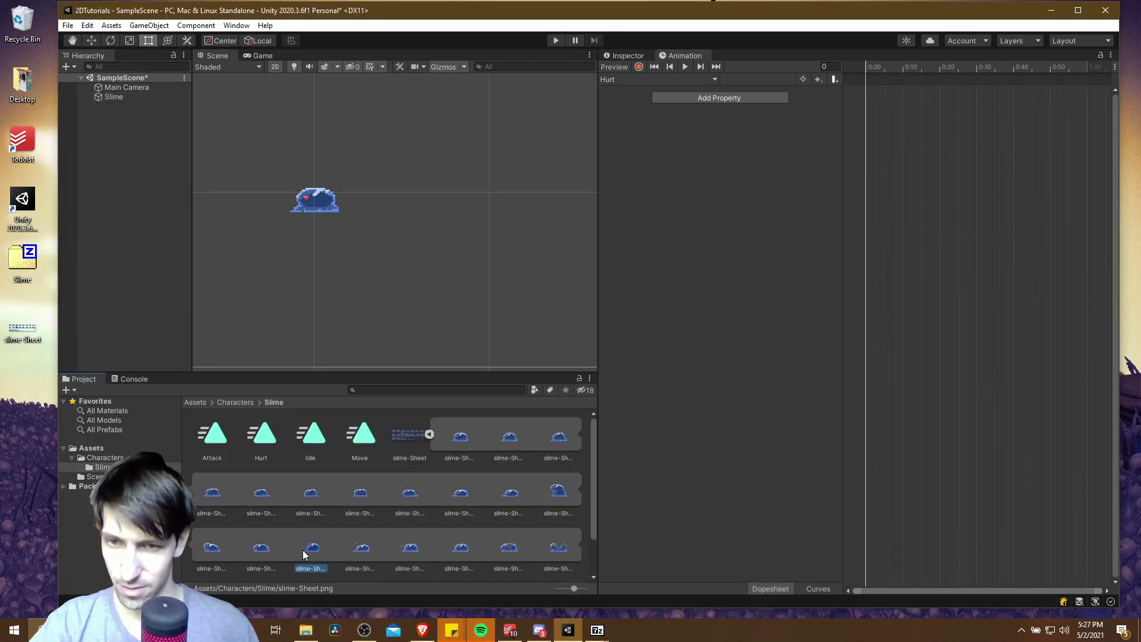
pyautogui.keyDown('shift'); pyautogui.click(459, 548); pyautogui.keyUp('shift')
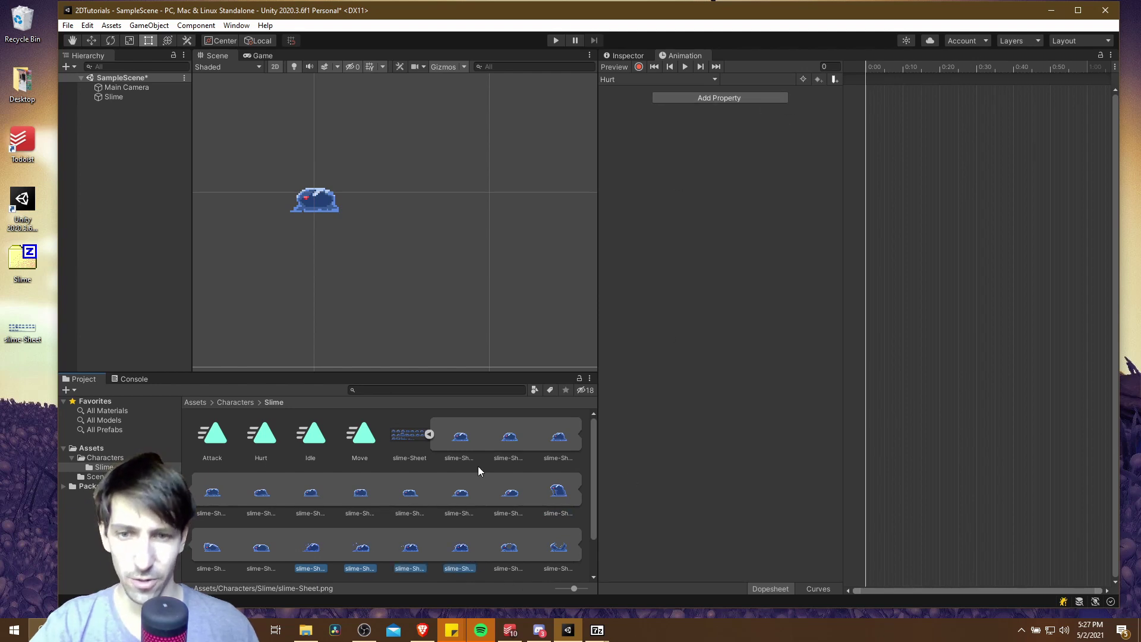
pyautogui.moveTo(464, 547); pyautogui.dragTo(939, 75)
pyautogui.click(940, 73)
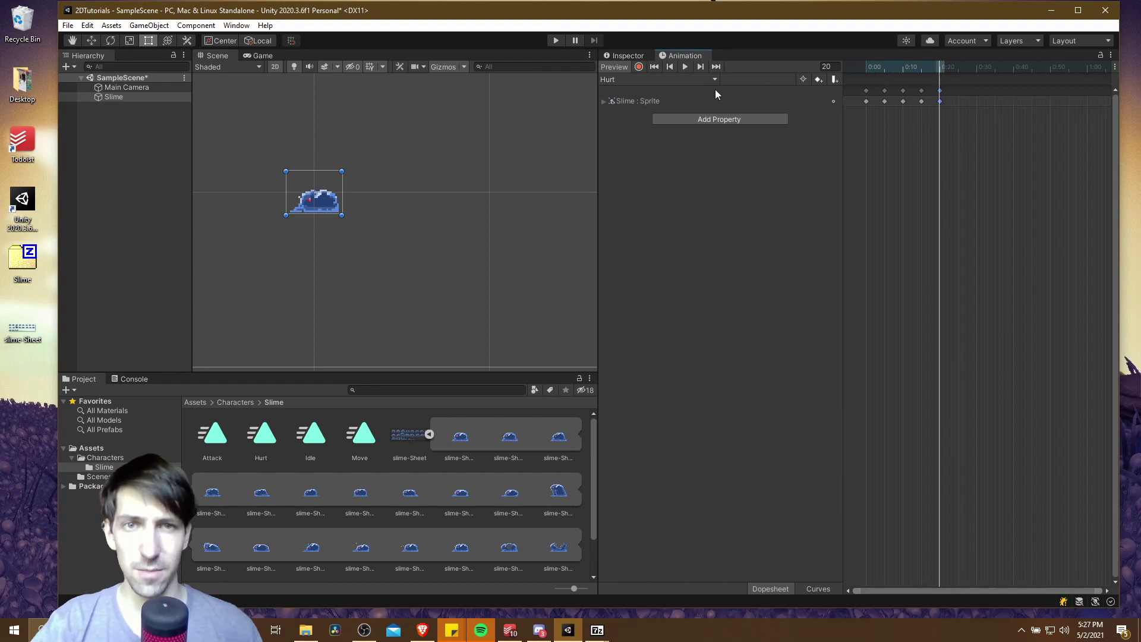
pyautogui.click(685, 66)
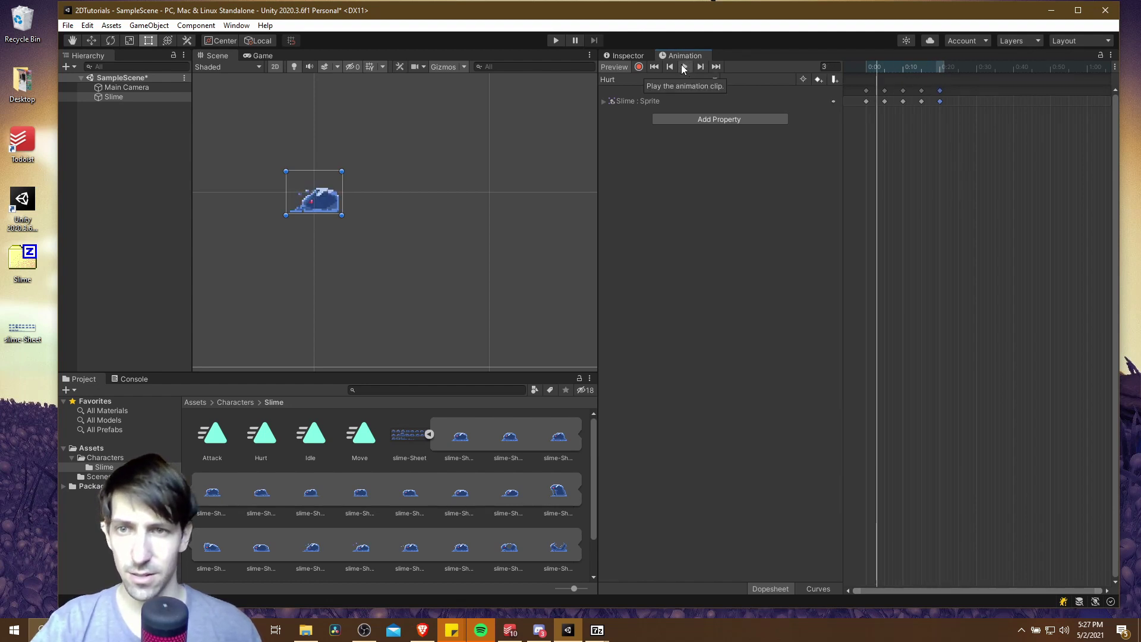
# Create a new animation clip for Slime named Death
pyautogui.click(678, 79)
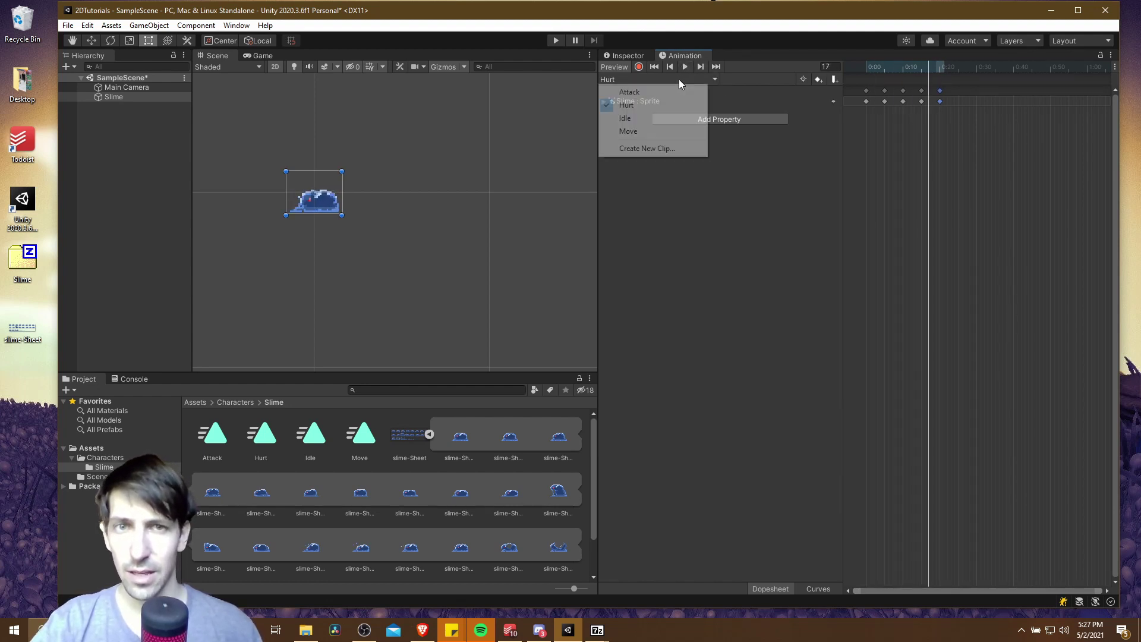
pyautogui.click(674, 147)
pyautogui.write('Death')
pyautogui.press('Return')
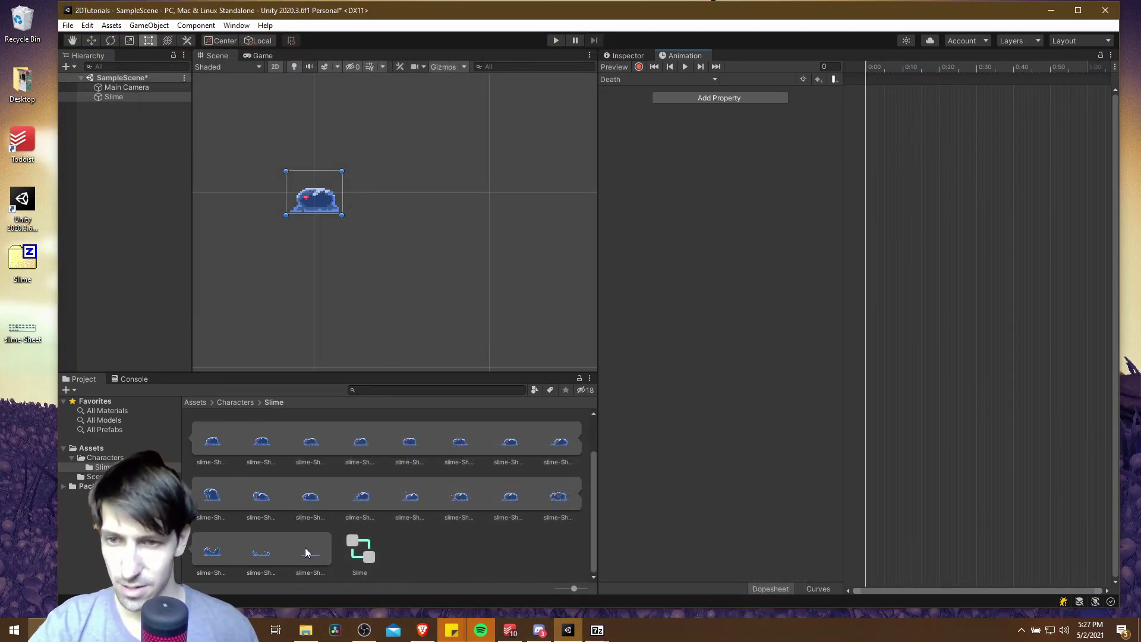
# Add the last four slime-Sheet sprites to the Death clip, space their keyframes five frames apart, and play it
pyautogui.click(545, 505)
pyautogui.keyDown('shift'); pyautogui.click(314, 552); pyautogui.keyUp('shift')
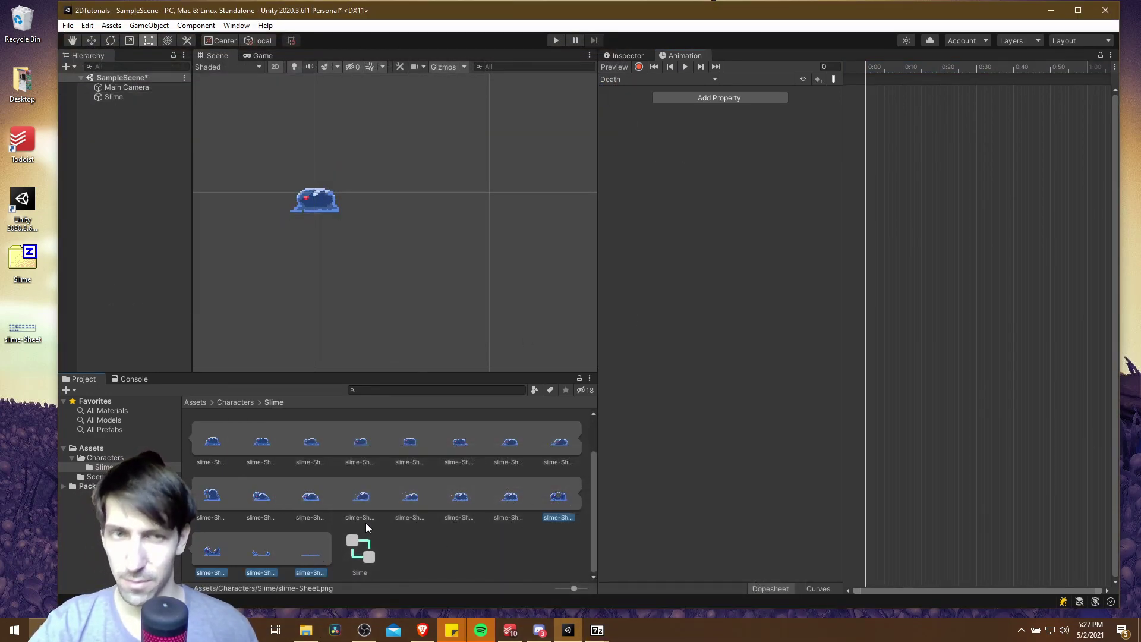
pyautogui.moveTo(365, 523); pyautogui.dragTo(896, 141)
pyautogui.click(885, 97)
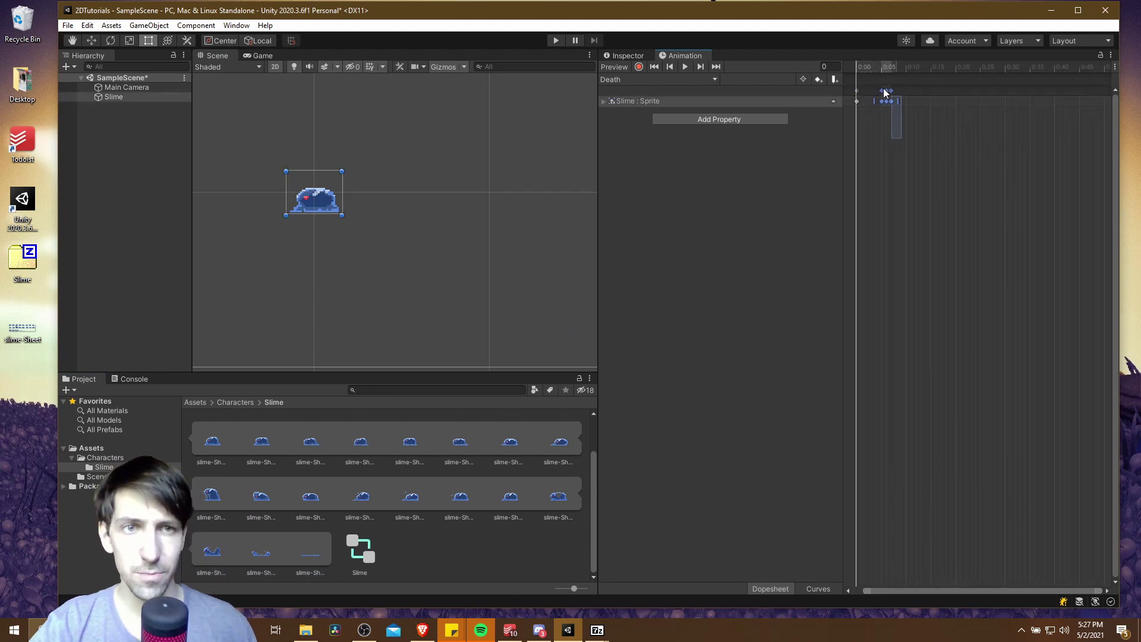
pyautogui.moveTo(884, 92); pyautogui.dragTo(932, 91)
pyautogui.click(956, 83)
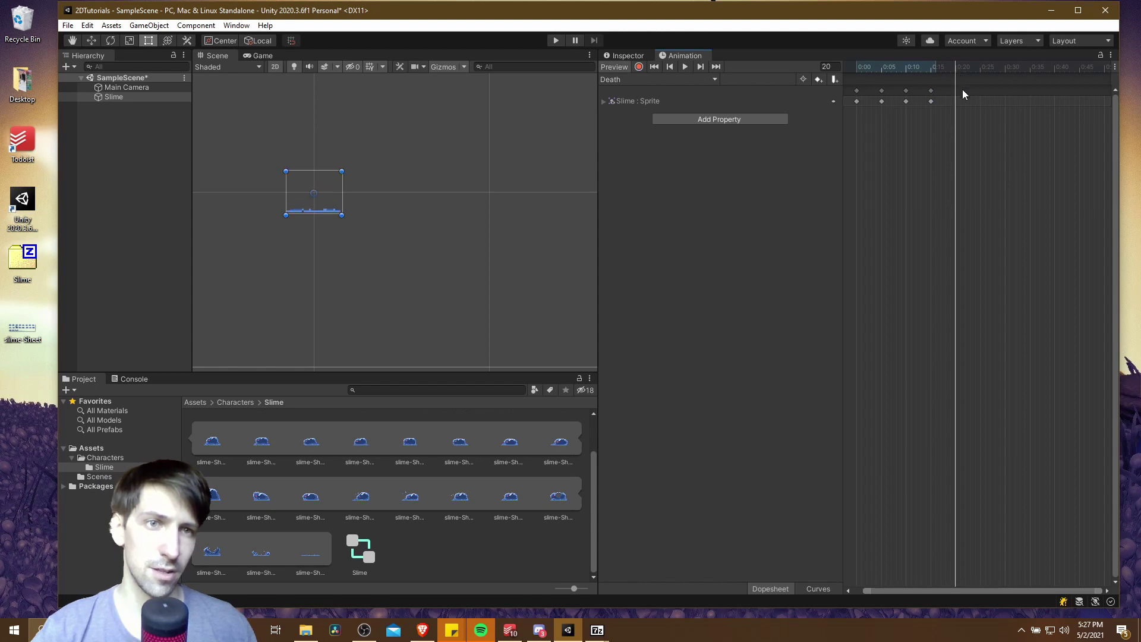
pyautogui.click(685, 67)
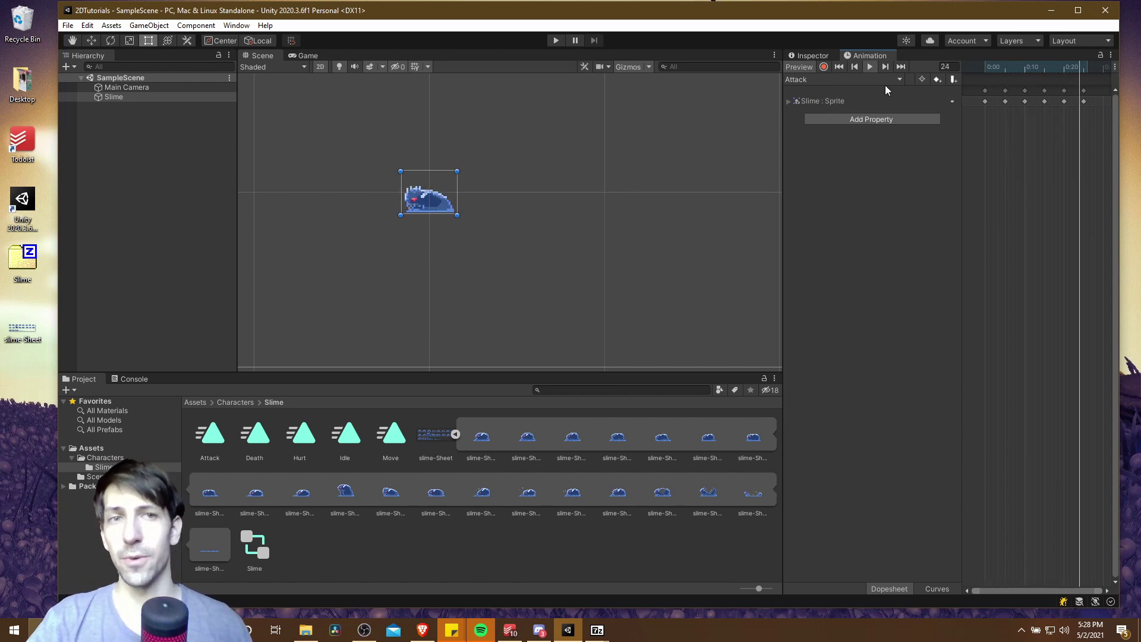
# Stop the Attack preview and save Slime as a prefab in its asset folder, placing a trial instance in the scene and undoing it
pyautogui.click(869, 68)
pyautogui.click(804, 57)
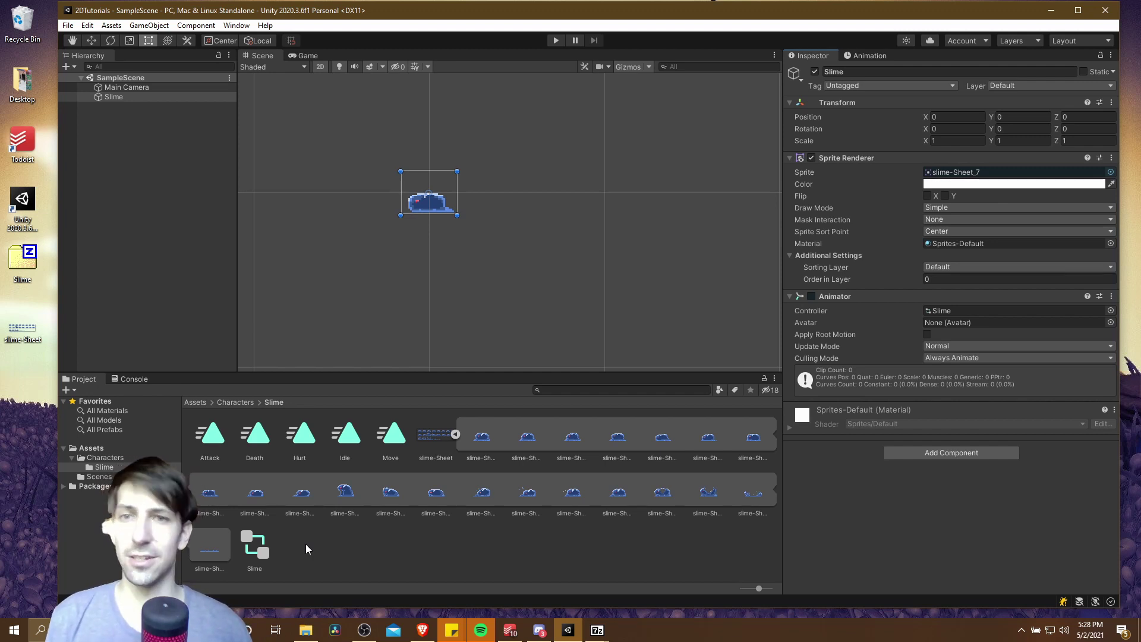
pyautogui.click(196, 247)
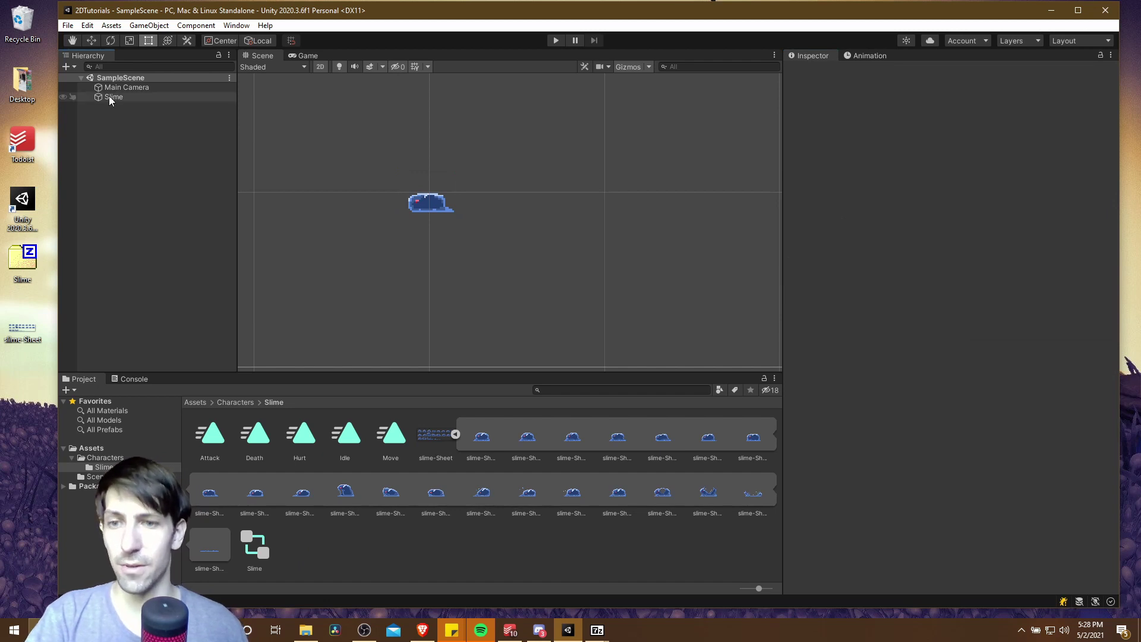
pyautogui.moveTo(110, 100); pyautogui.dragTo(295, 549)
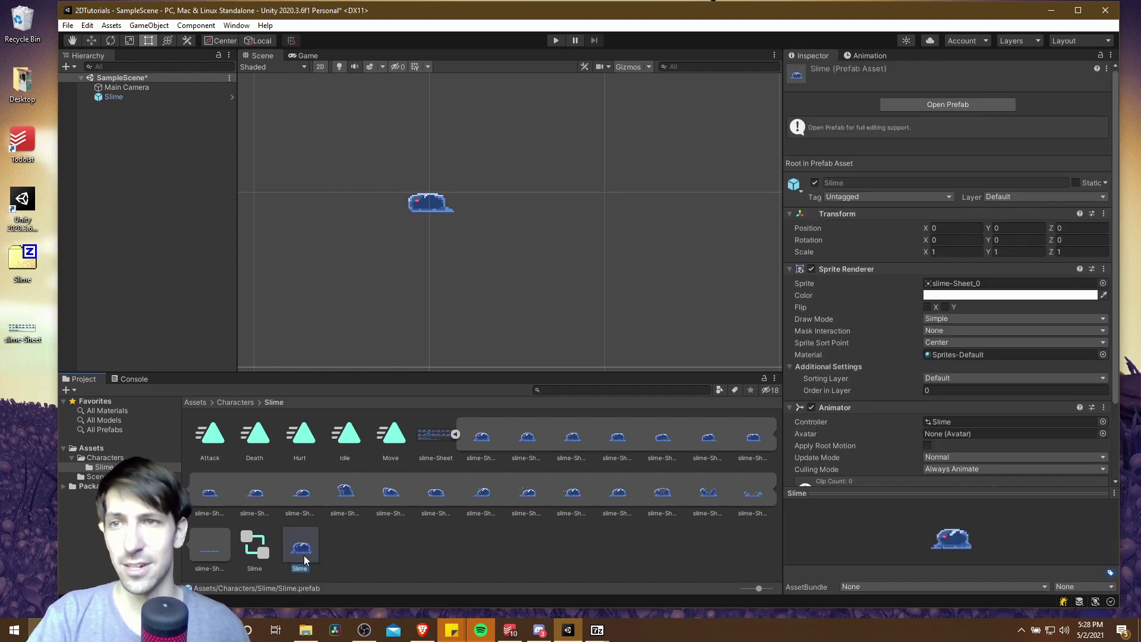
pyautogui.moveTo(305, 567); pyautogui.dragTo(549, 182)
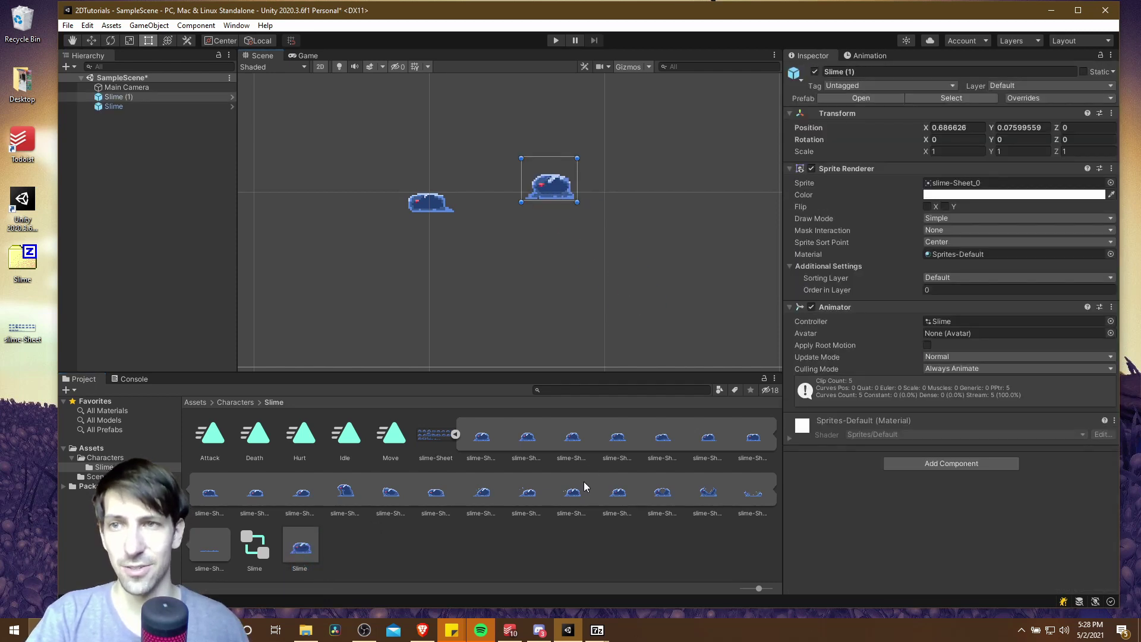
pyautogui.hotkey('ctrl', 'z')
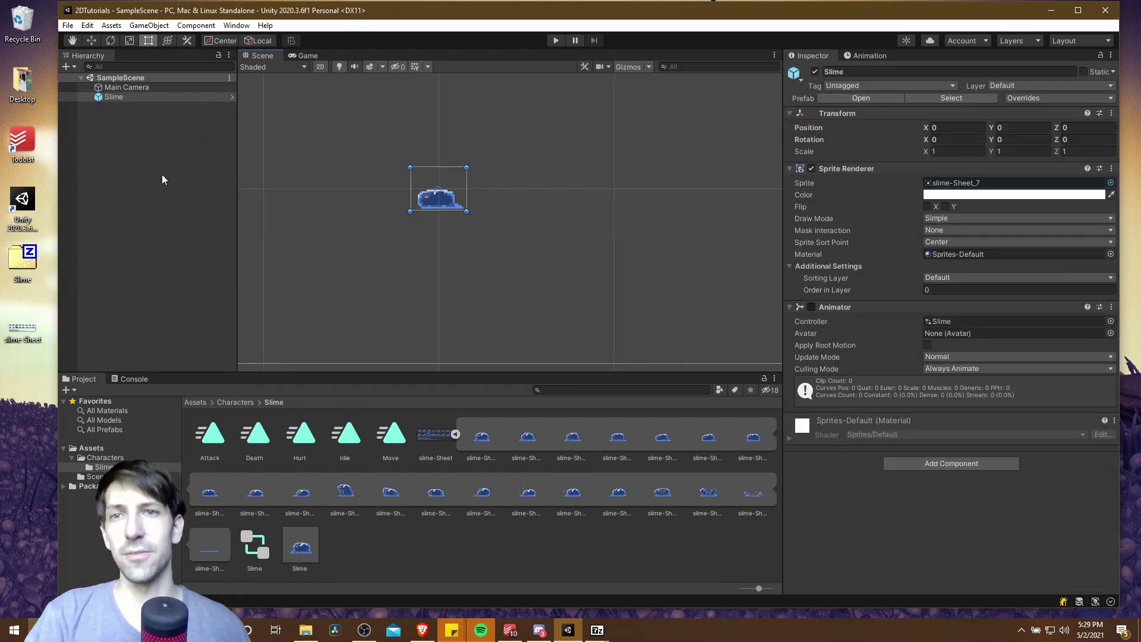
# Open the Animator for Slime and arrange Hurt above Idle, Death below it, and Attack and Move beside them
pyautogui.click(236, 25)
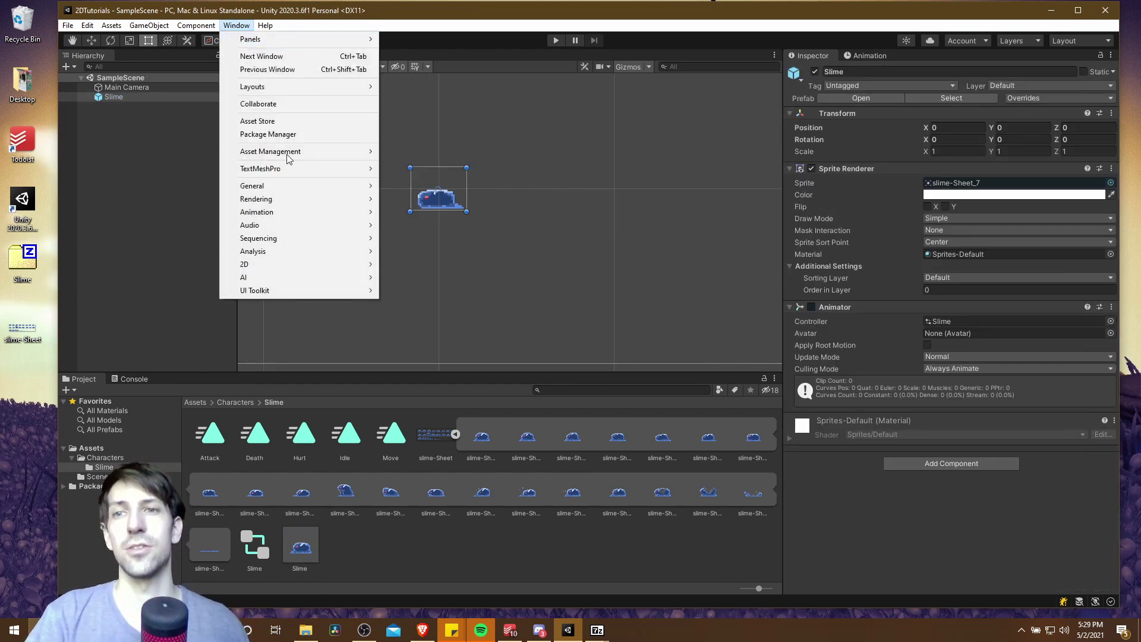
pyautogui.moveTo(309, 219)
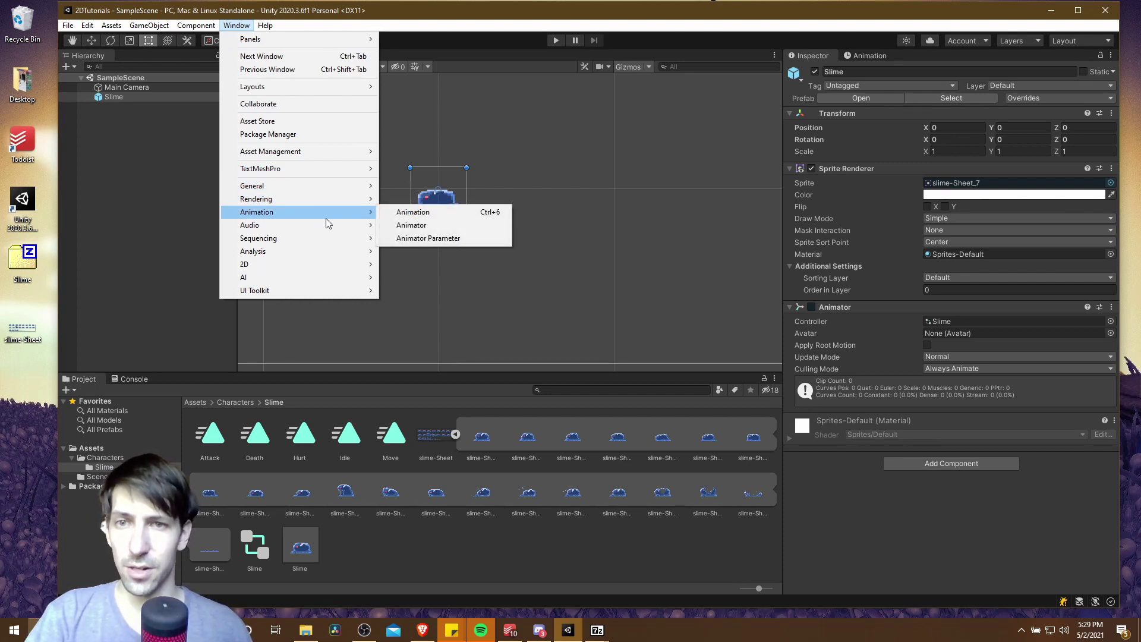
pyautogui.click(419, 225)
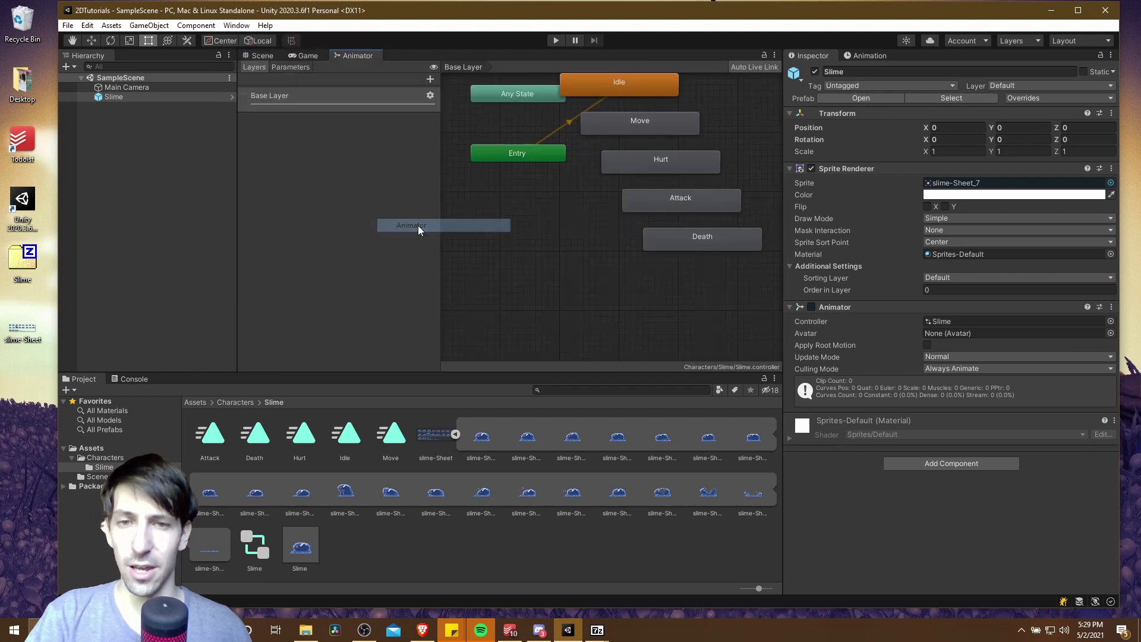
pyautogui.moveTo(555, 99); pyautogui.dragTo(708, 301)
pyautogui.click(626, 284)
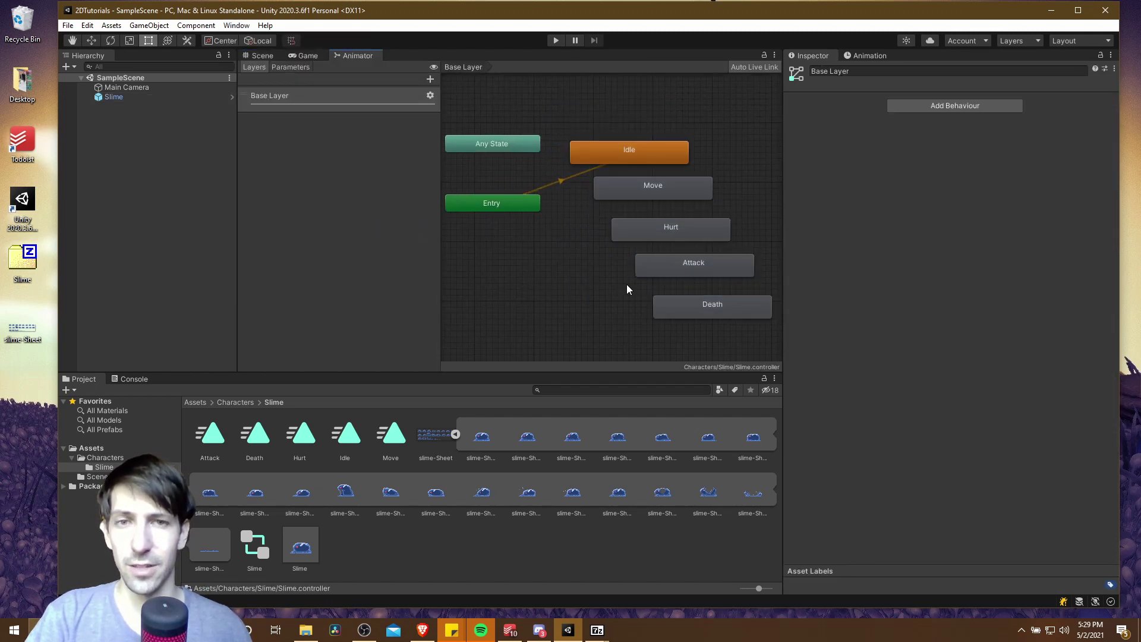
pyautogui.moveTo(626, 284); pyautogui.dragTo(605, 280, button='middle')
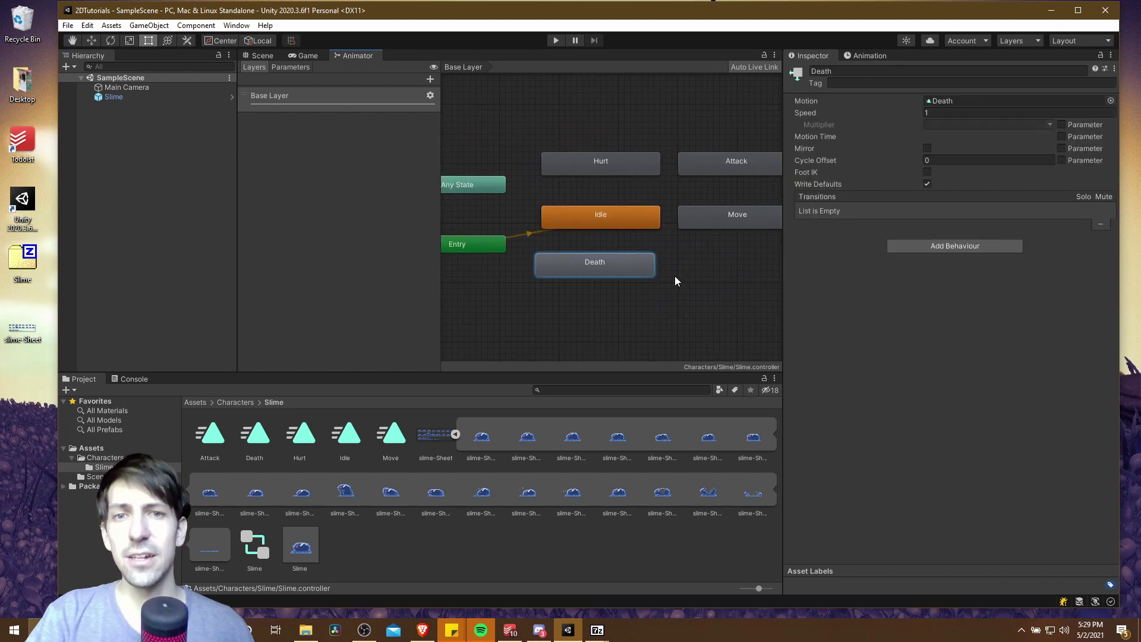
pyautogui.click(646, 272)
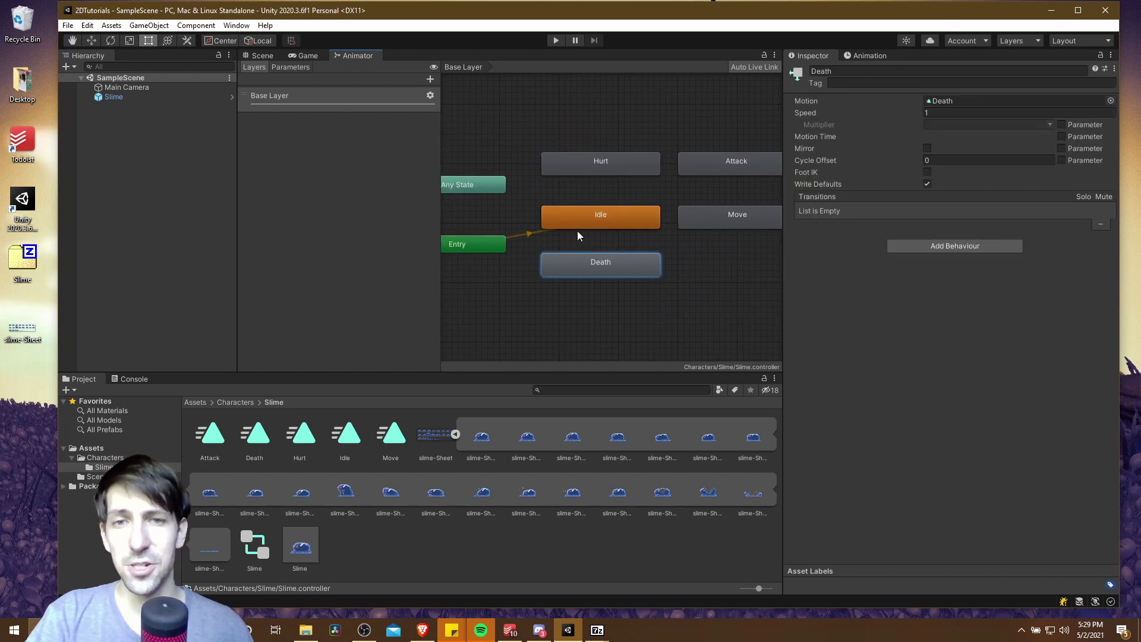
# Create a transition from the Idle state to the Hurt state
pyautogui.moveTo(595, 194); pyautogui.dragTo(571, 182, button='middle')
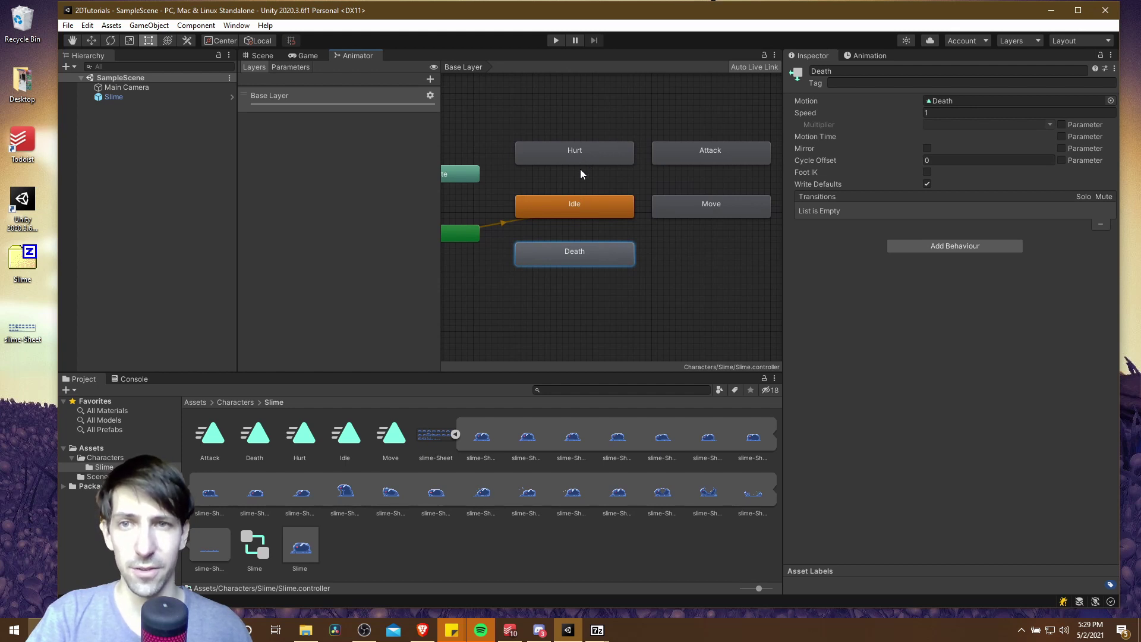
pyautogui.moveTo(580, 168); pyautogui.dragTo(605, 185, button='middle')
pyautogui.click(616, 210)
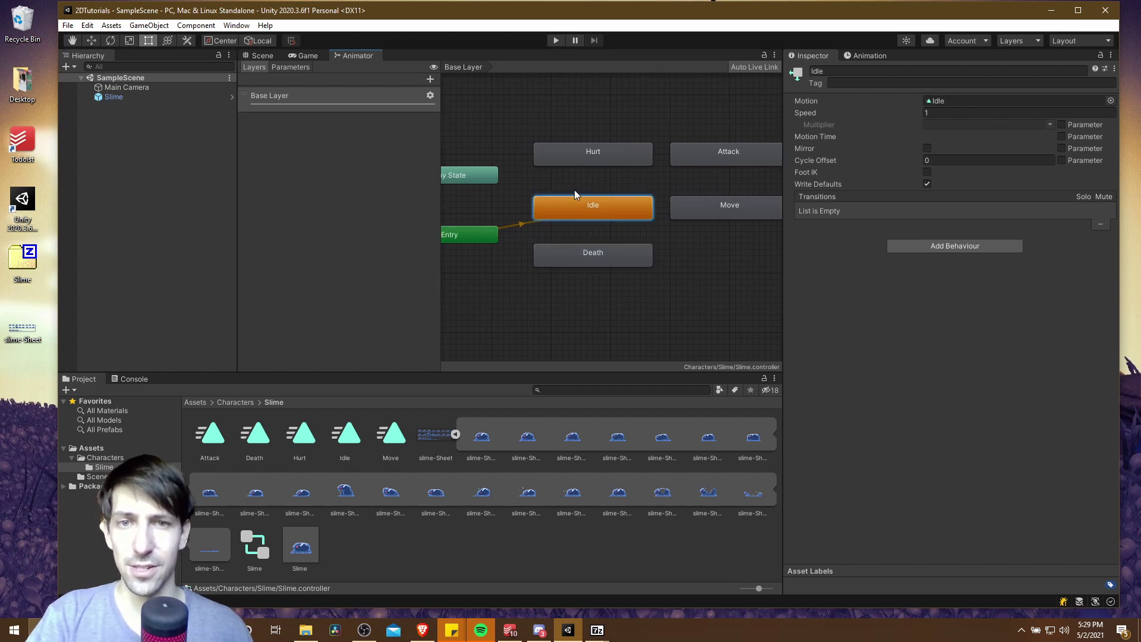
pyautogui.rightClick(610, 212)
pyautogui.click(621, 215)
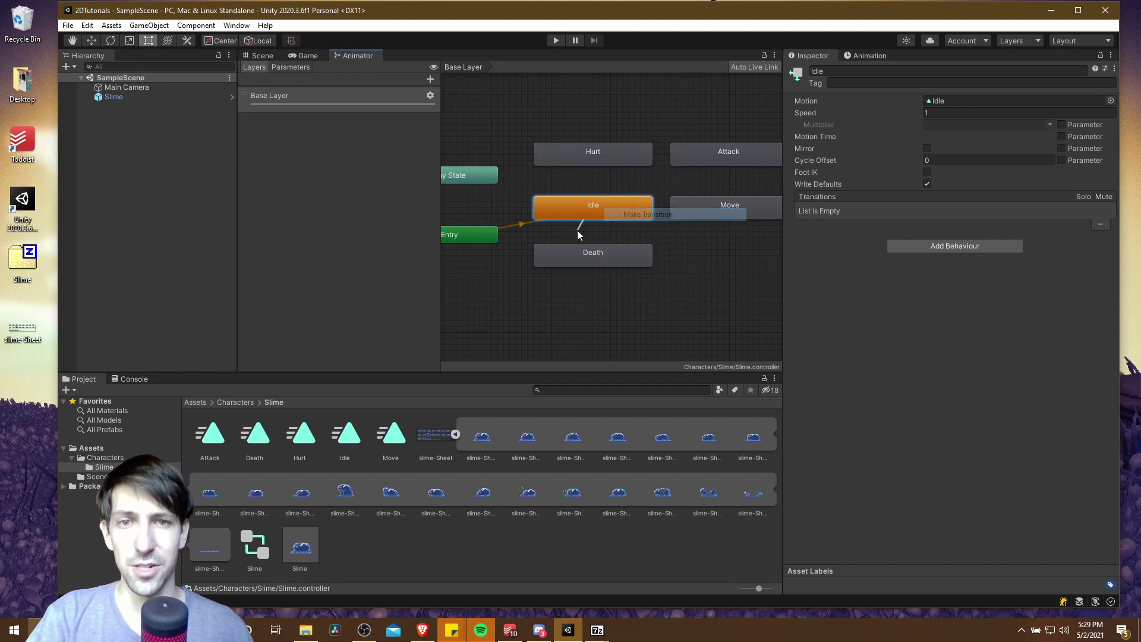
pyautogui.click(581, 155)
# Create a trigger parameter named Hurt and add it as a condition on the Idle-to-Hurt transition
pyautogui.click(595, 184)
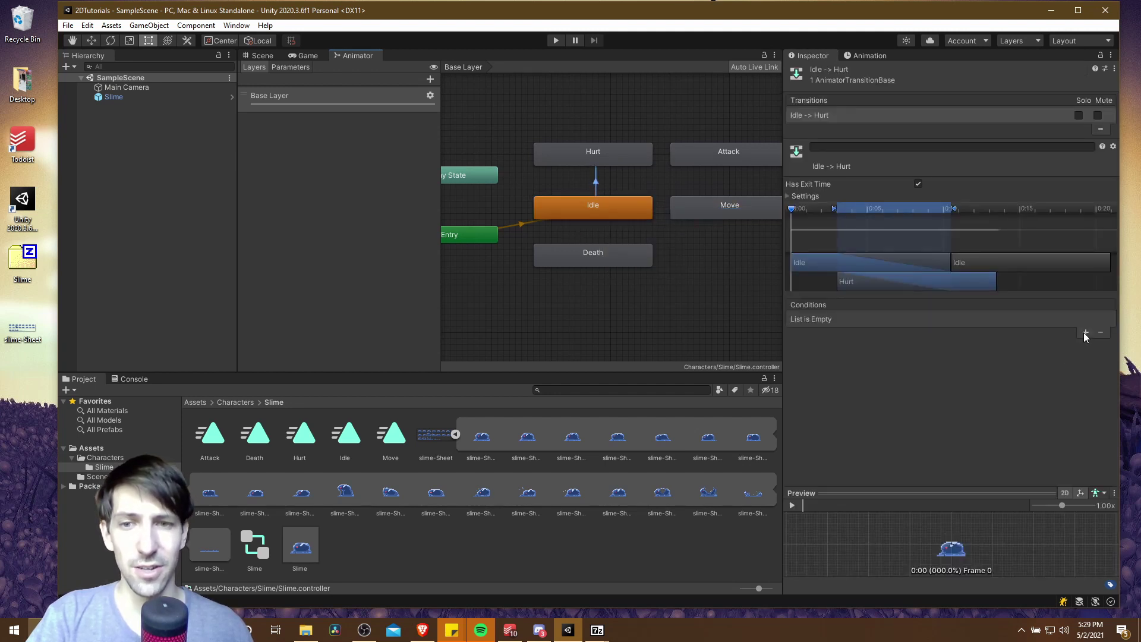
pyautogui.click(291, 67)
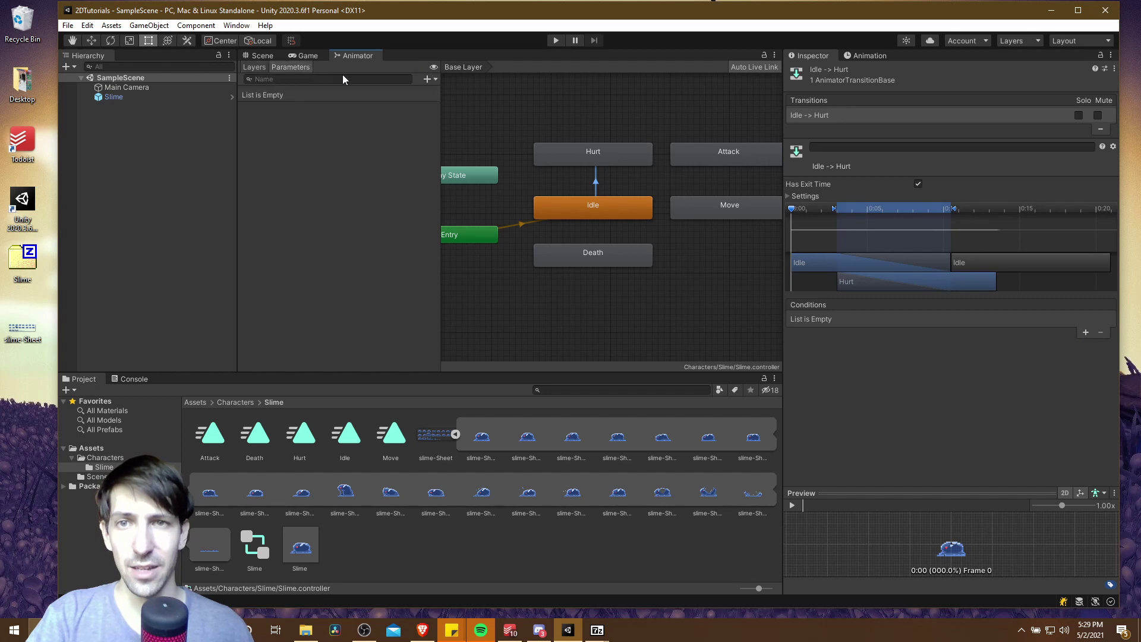
pyautogui.click(426, 78)
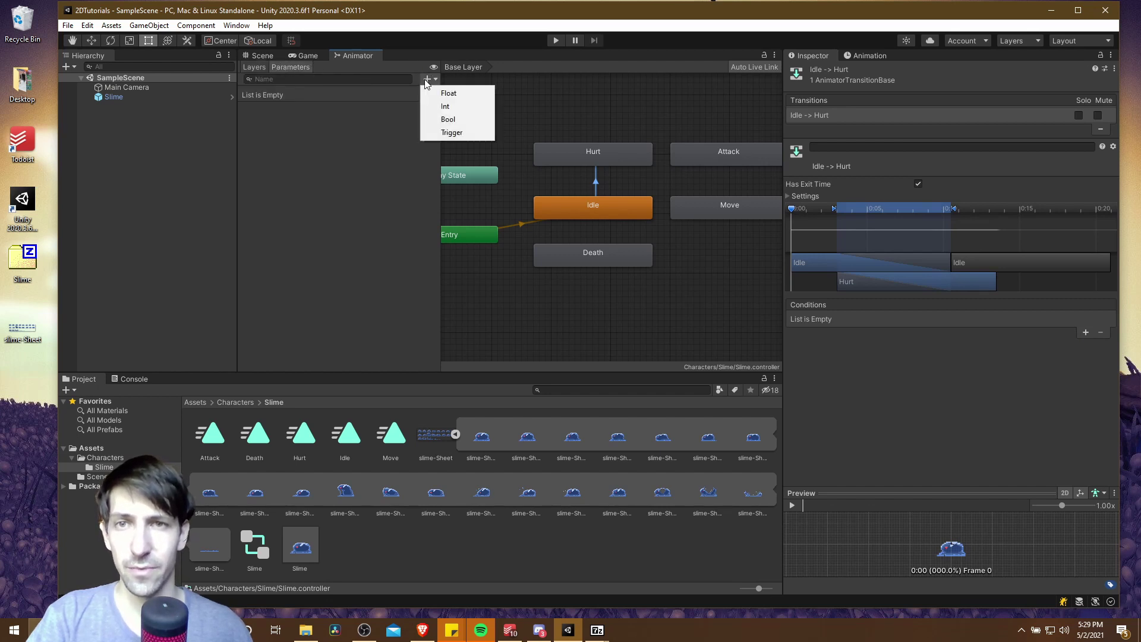
pyautogui.click(451, 133)
pyautogui.write('Hurt')
pyautogui.press('Return')
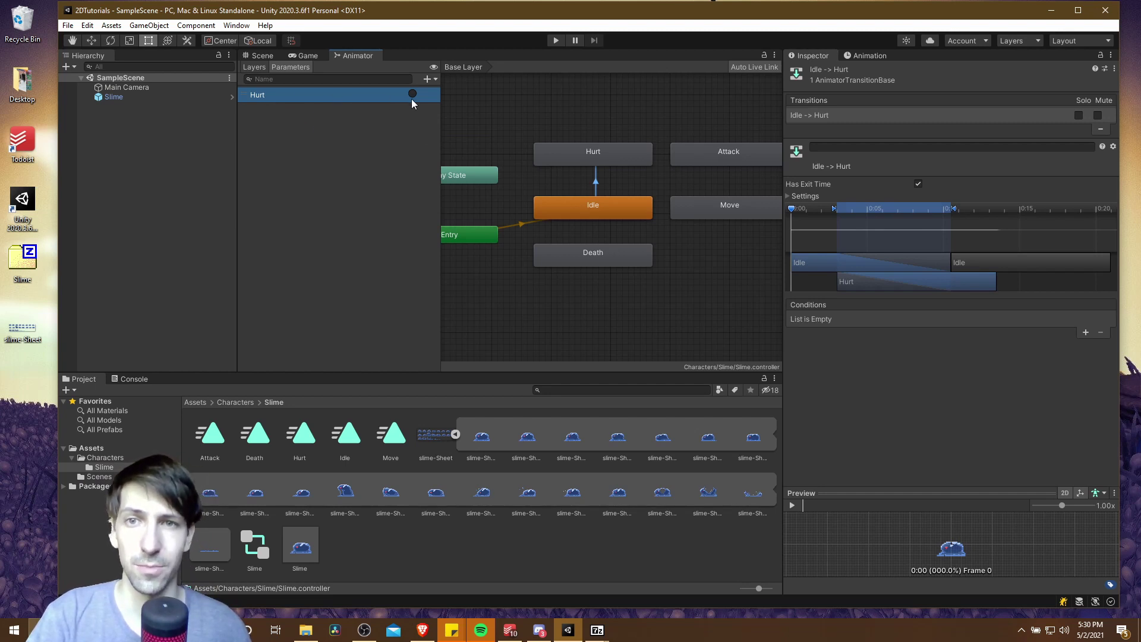
pyautogui.click(1085, 332)
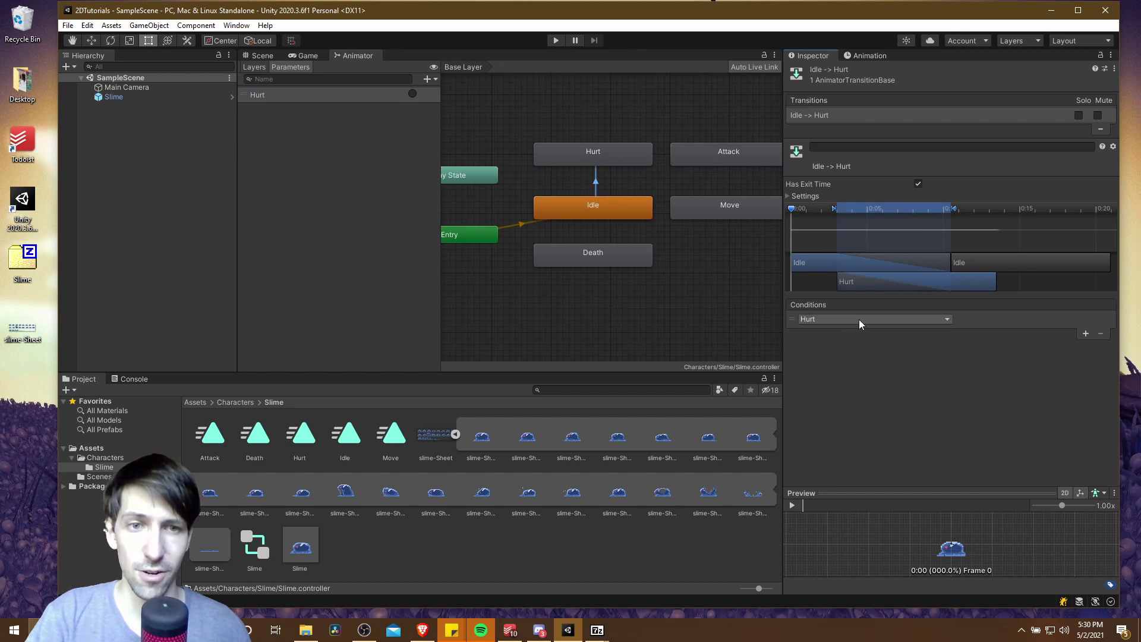
# Create a transition from the Hurt state back to Idle and inspect its settings
pyautogui.click(594, 203)
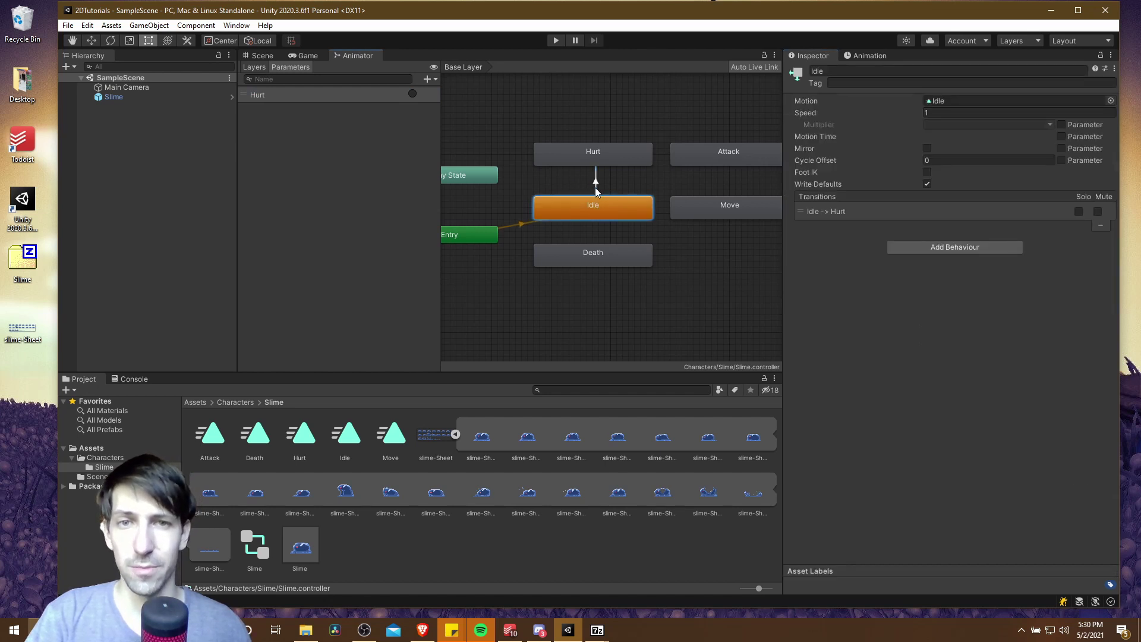
pyautogui.click(596, 184)
pyautogui.click(590, 156)
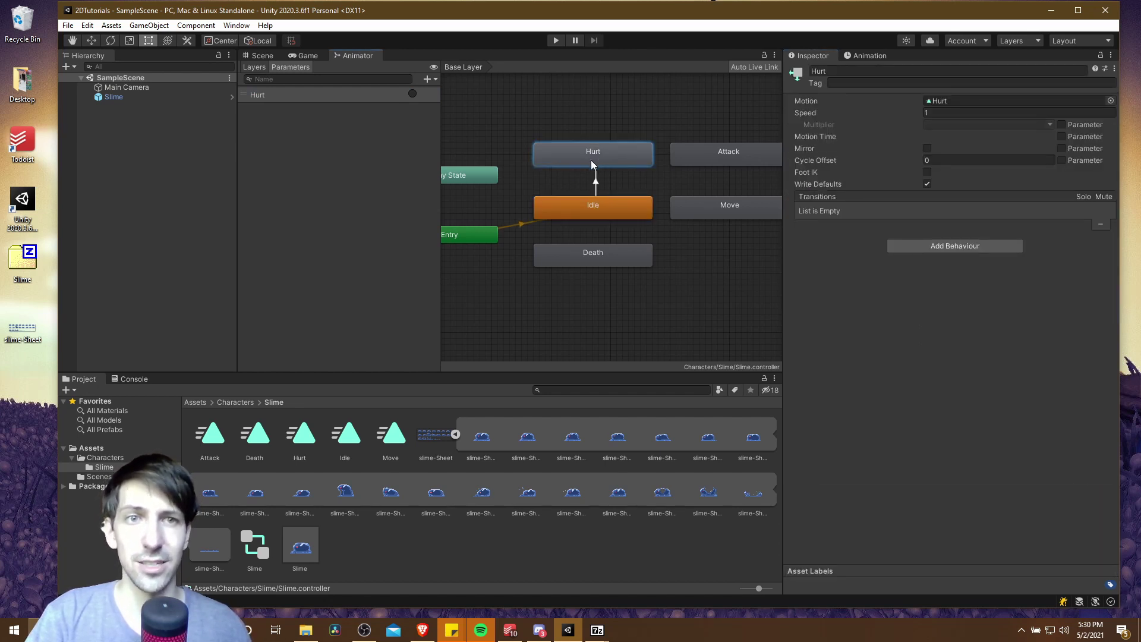
pyautogui.rightClick(592, 163)
pyautogui.click(596, 168)
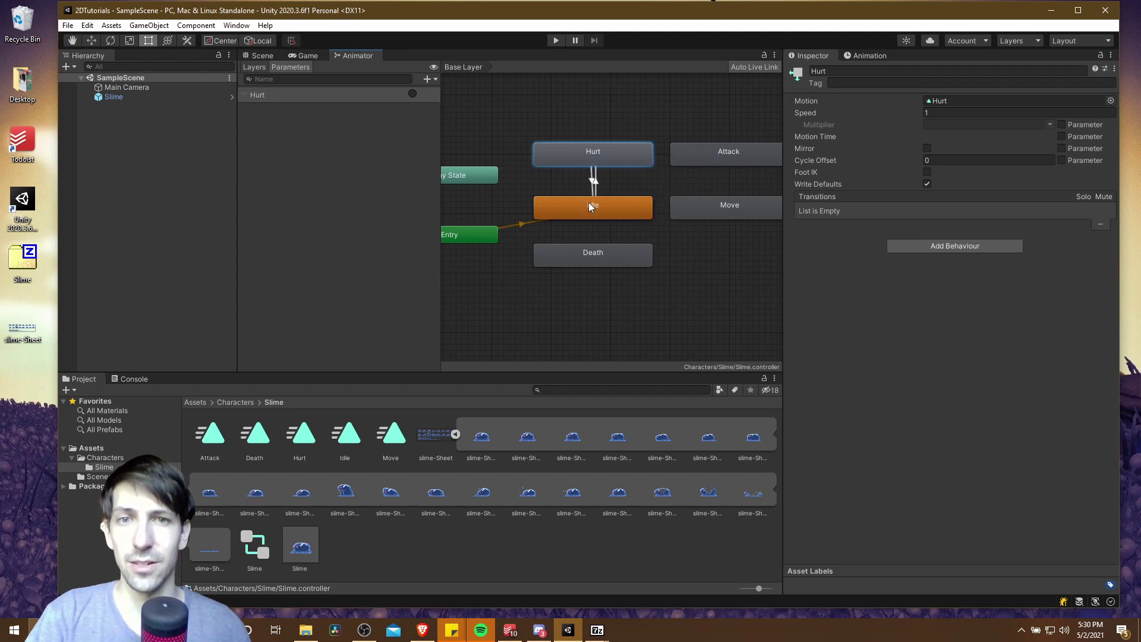
pyautogui.click(590, 210)
pyautogui.click(591, 182)
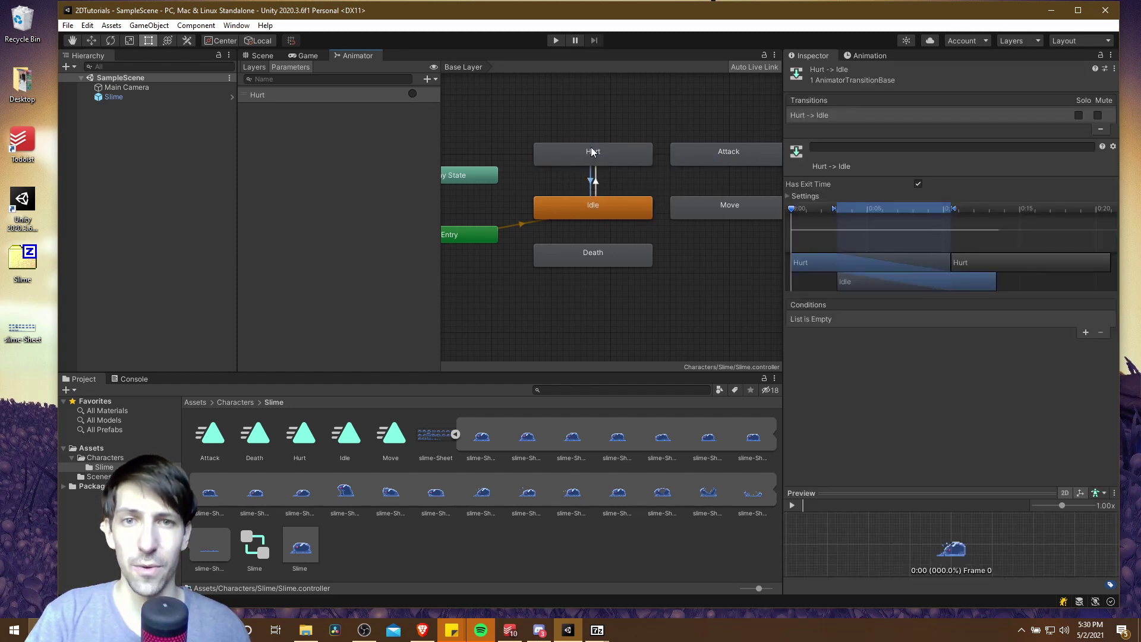
pyautogui.click(591, 203)
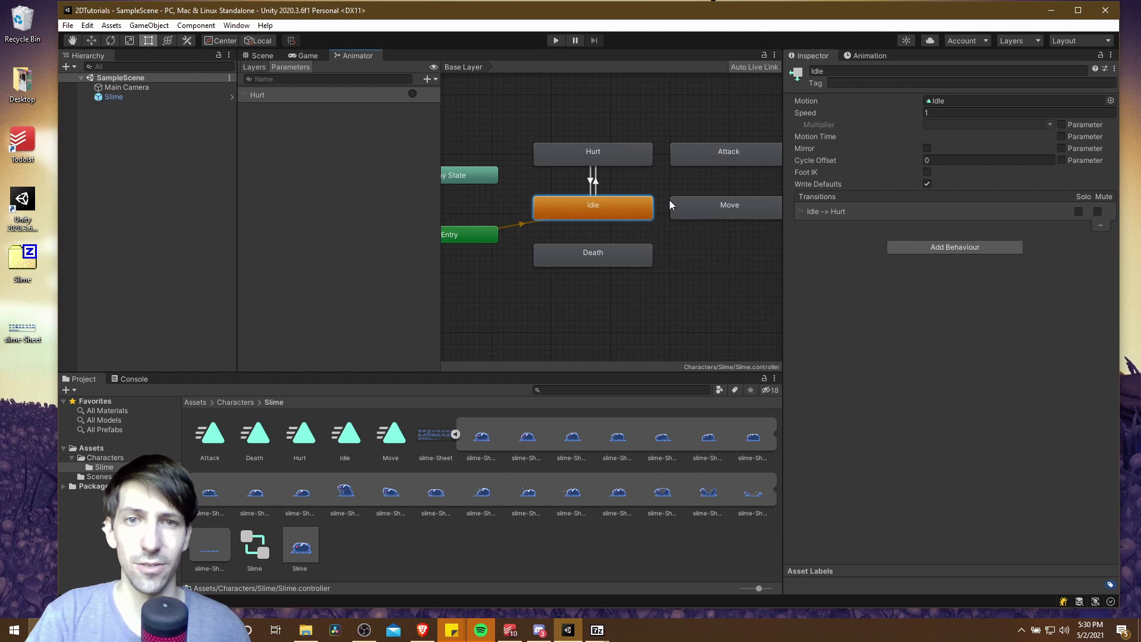
pyautogui.moveTo(683, 196); pyautogui.dragTo(644, 196, button='middle')
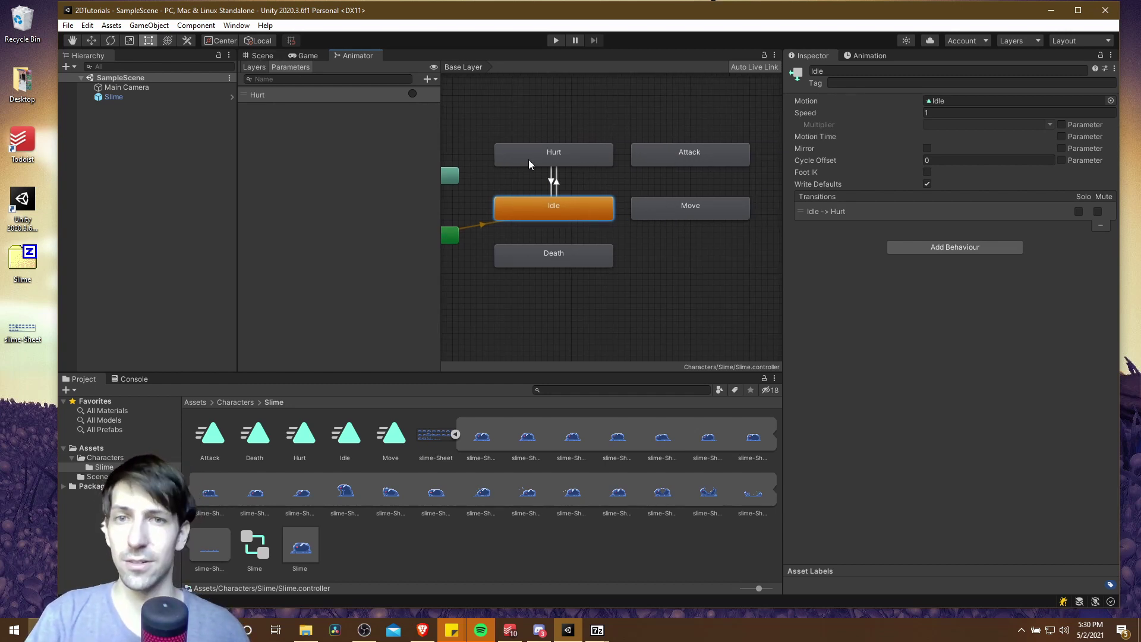
pyautogui.click(552, 181)
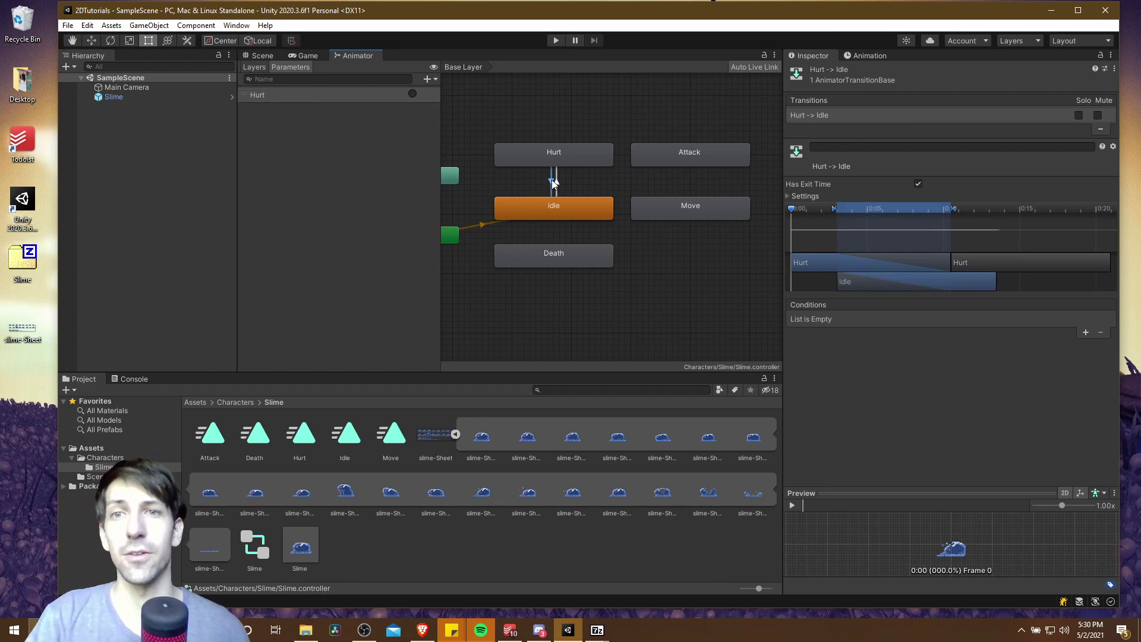
# Add a Rigidbody 2D component to the Slime object in the scene
pyautogui.click(275, 57)
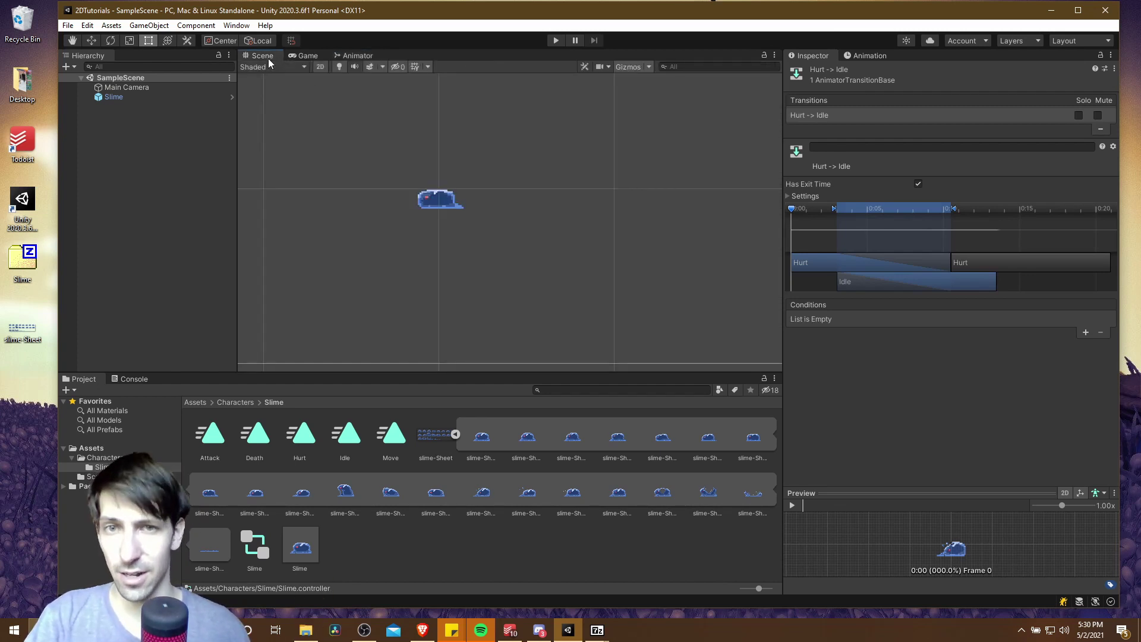
pyautogui.click(156, 98)
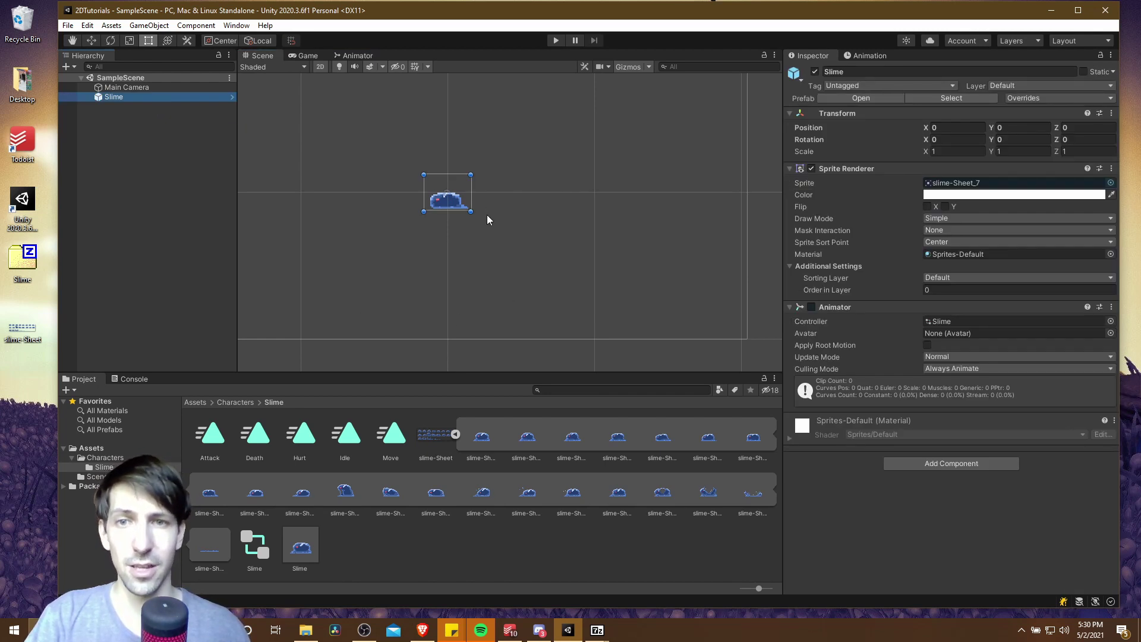
pyautogui.moveTo(494, 226); pyautogui.dragTo(525, 232, button='middle')
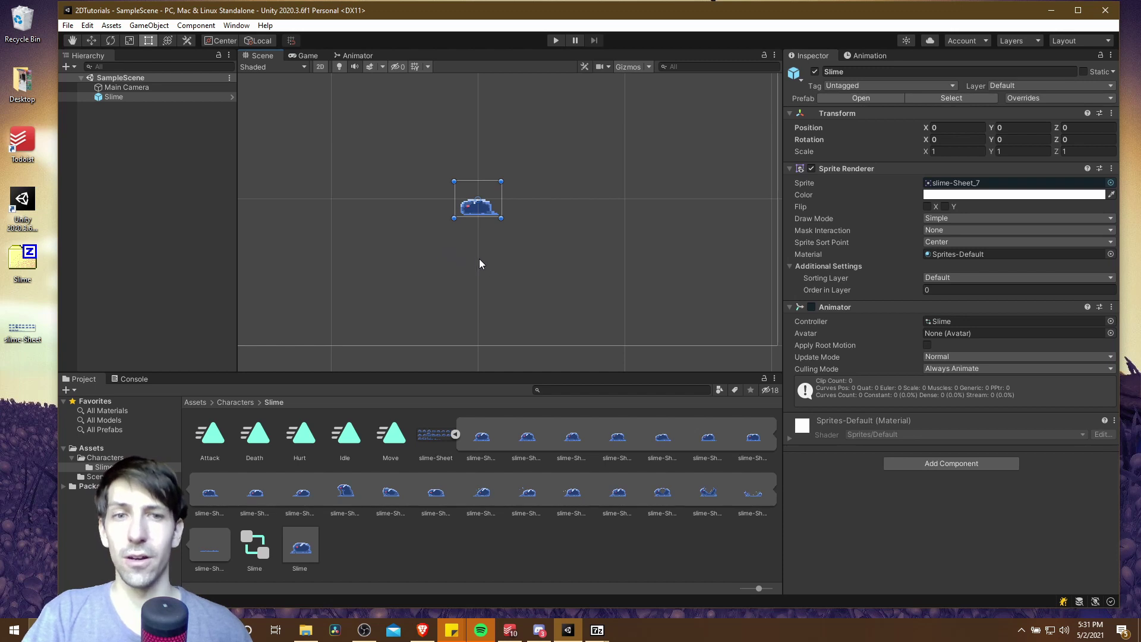
pyautogui.click(946, 463)
pyautogui.write('2d')
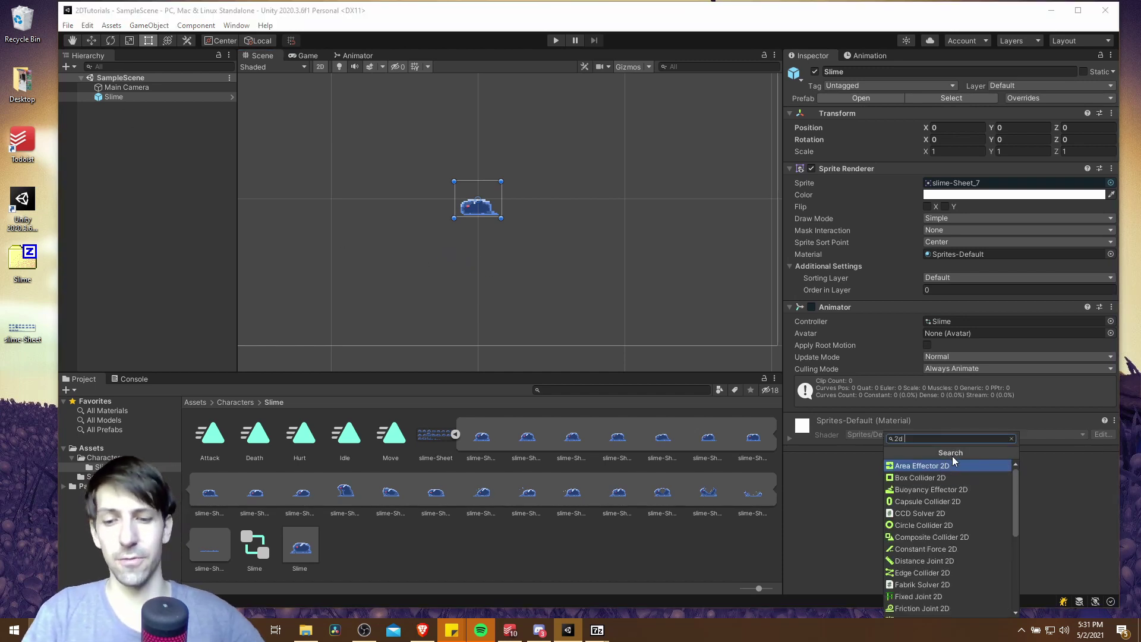
pyautogui.write(' rigi')
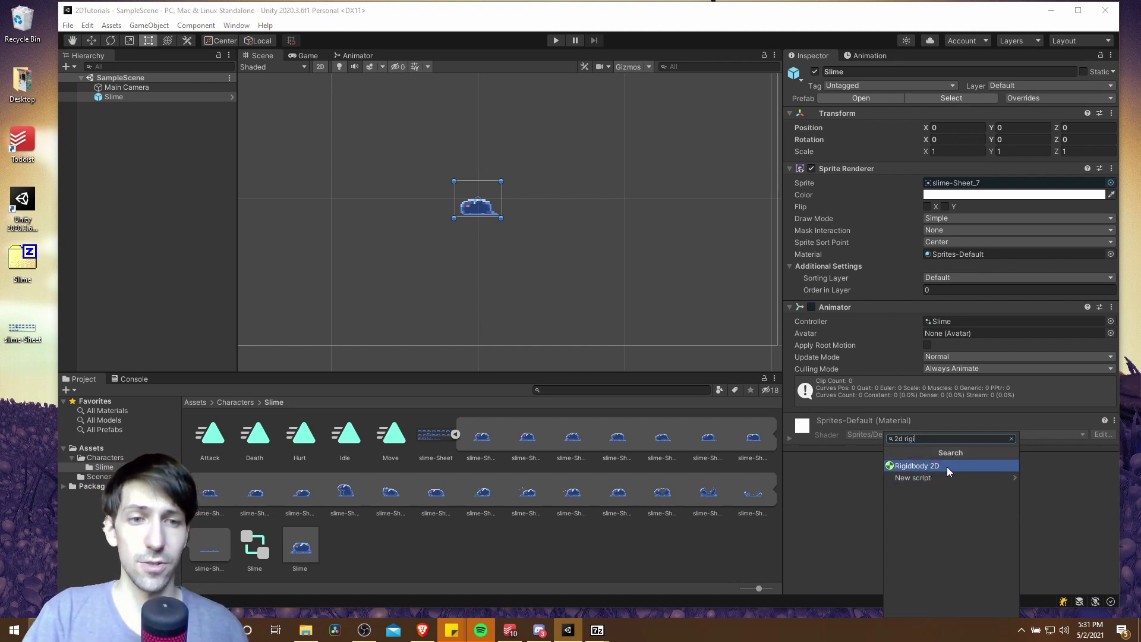
pyautogui.click(947, 466)
# Set the body type of the Slime's Rigidbody 2D to Kinematic
pyautogui.scroll(-3, 900, 472)
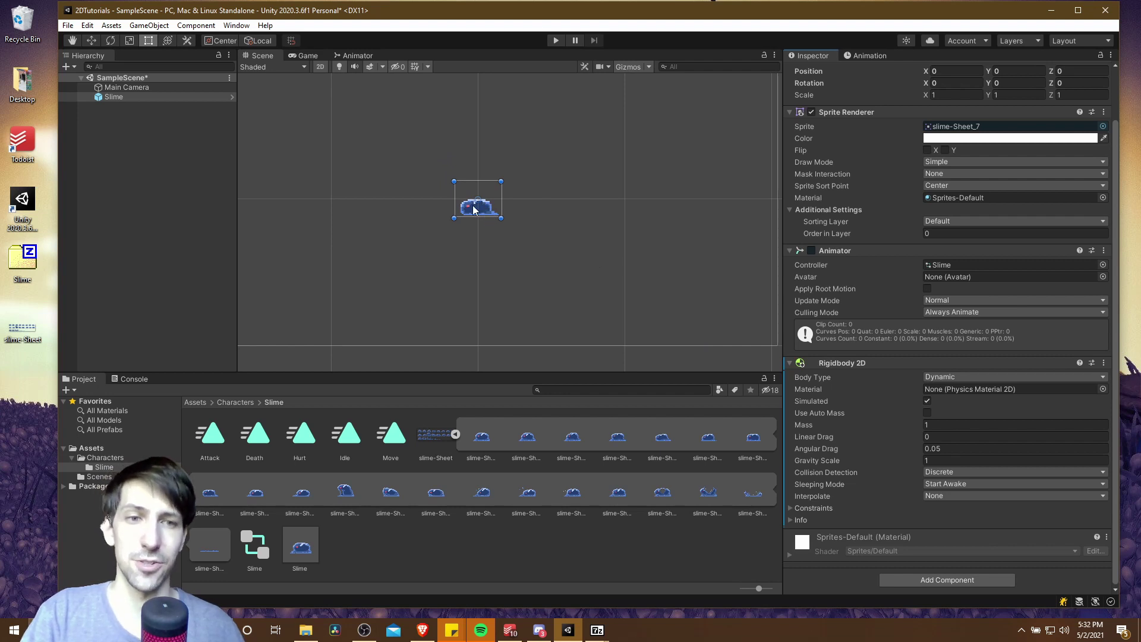
pyautogui.click(942, 378)
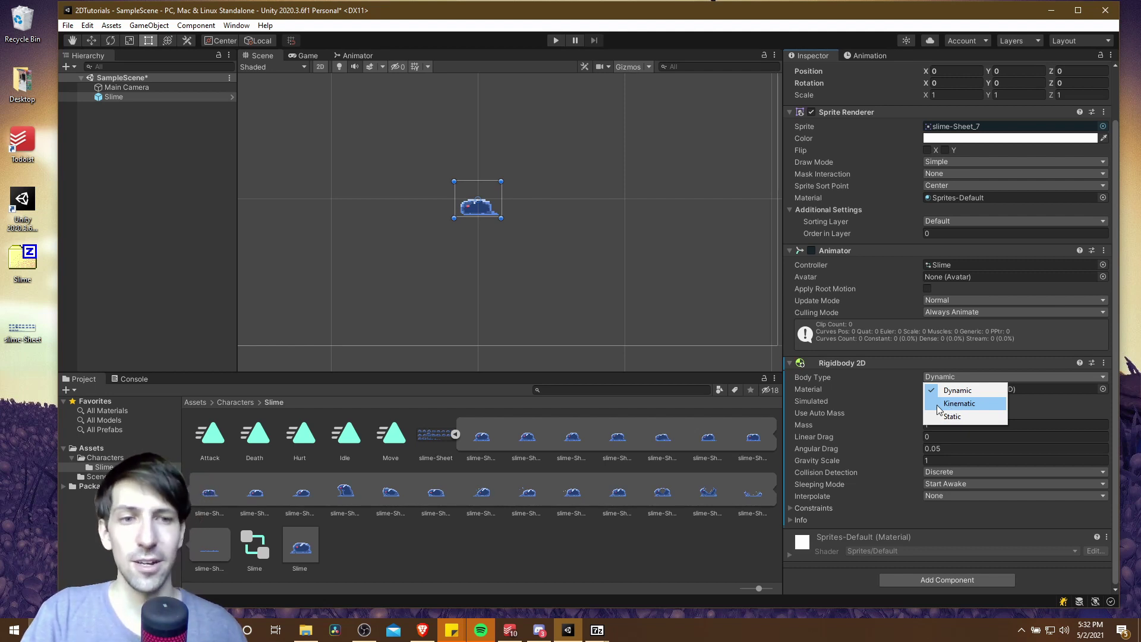
pyautogui.click(939, 405)
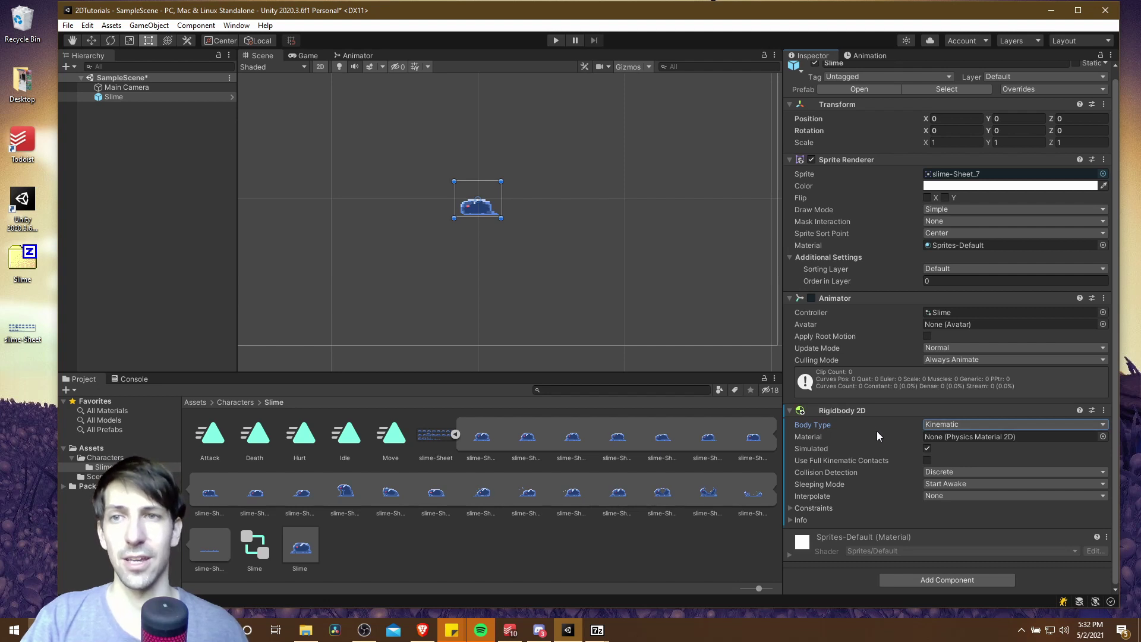
pyautogui.click(354, 56)
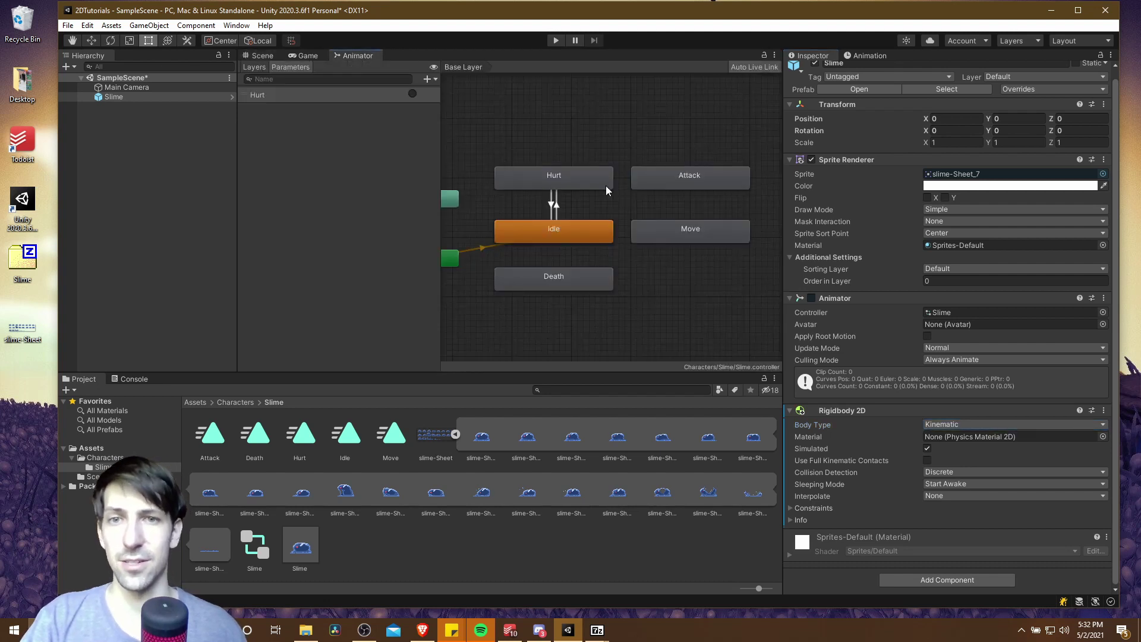
pyautogui.moveTo(588, 119); pyautogui.dragTo(676, 295)
pyautogui.click(259, 55)
pyautogui.click(478, 205)
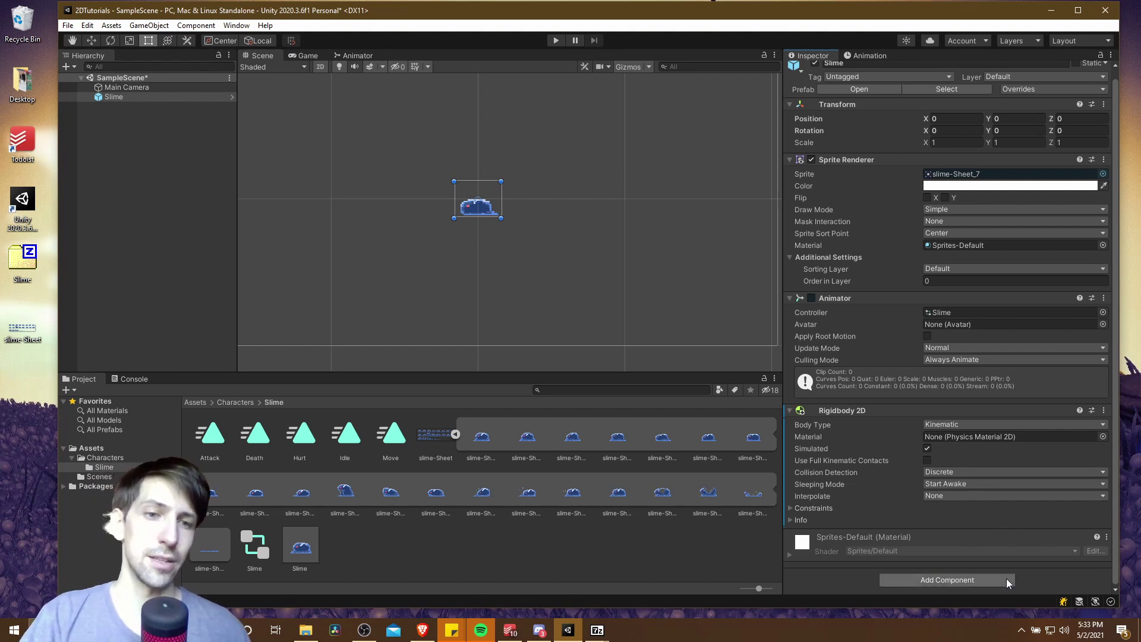
# Add a Capsule Collider 2D component to the Slime object
pyautogui.click(1008, 579)
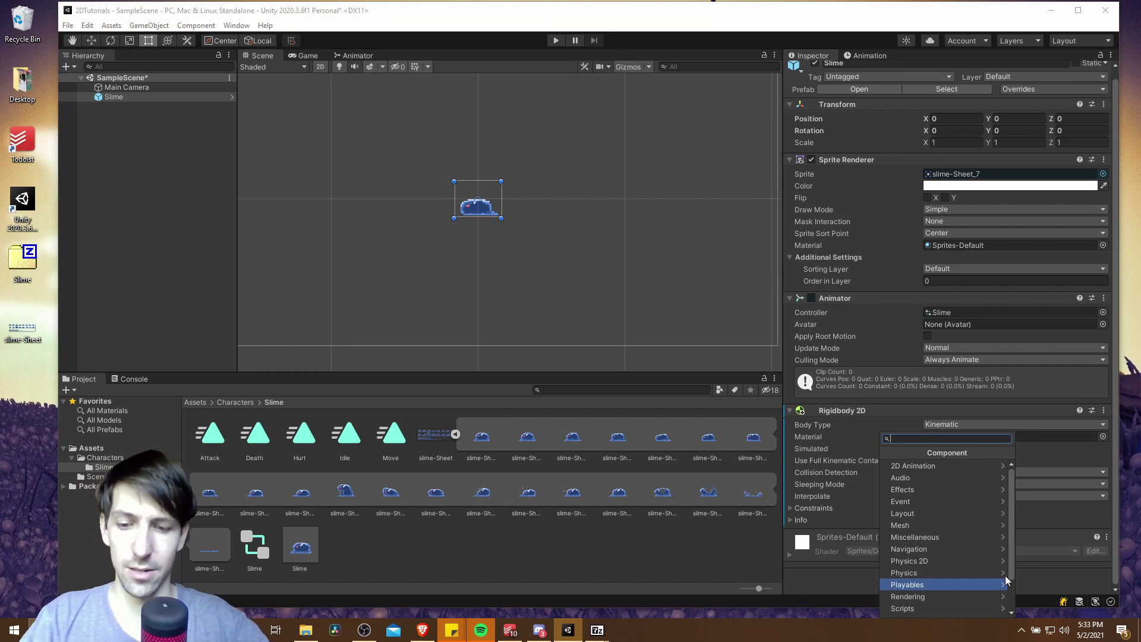
pyautogui.write('capsule')
pyautogui.press('Down')
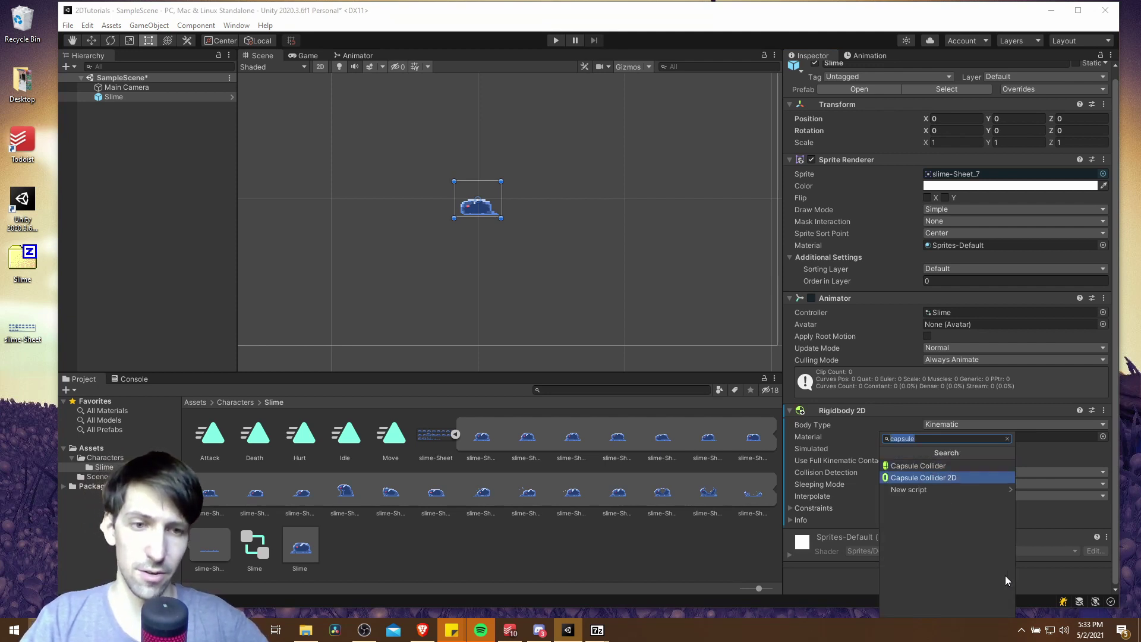
pyautogui.click(965, 478)
# Make the Slime's Capsule Collider 2D horizontal and fit its outline around the sprite, about 0.32 by 0.13
pyautogui.scroll(-3, 993, 535)
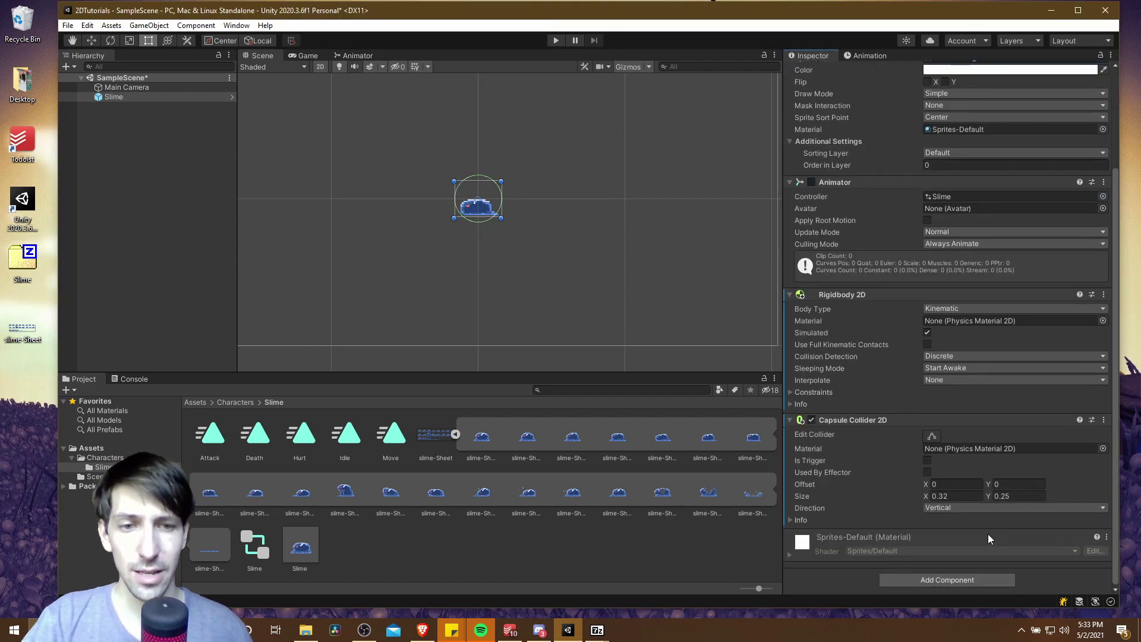
pyautogui.click(932, 437)
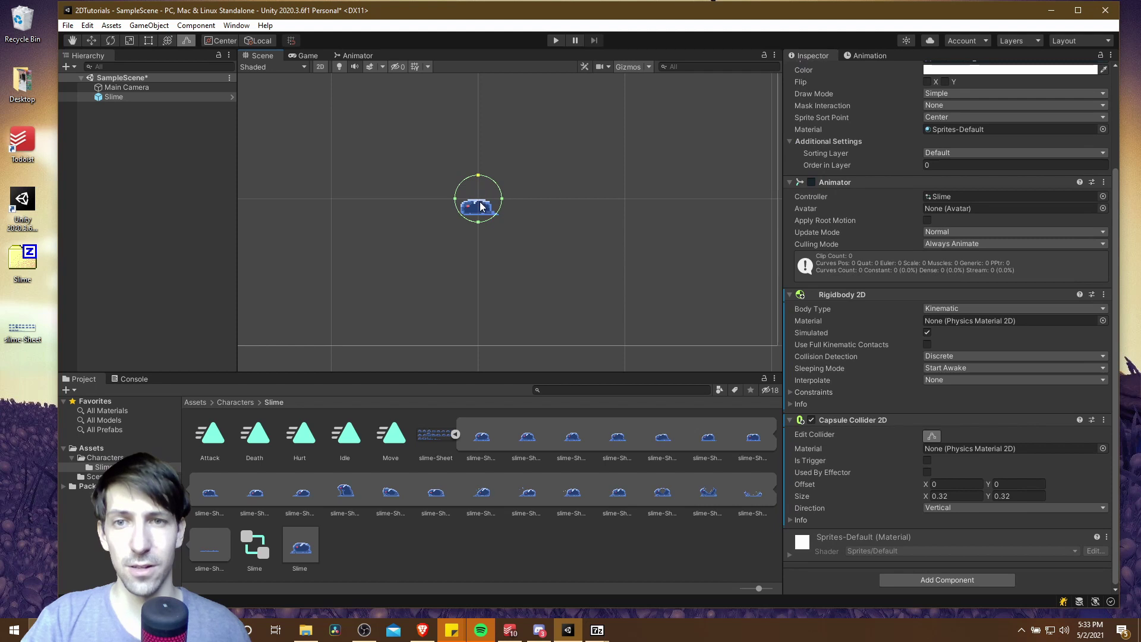
pyautogui.moveTo(502, 203); pyautogui.dragTo(480, 203)
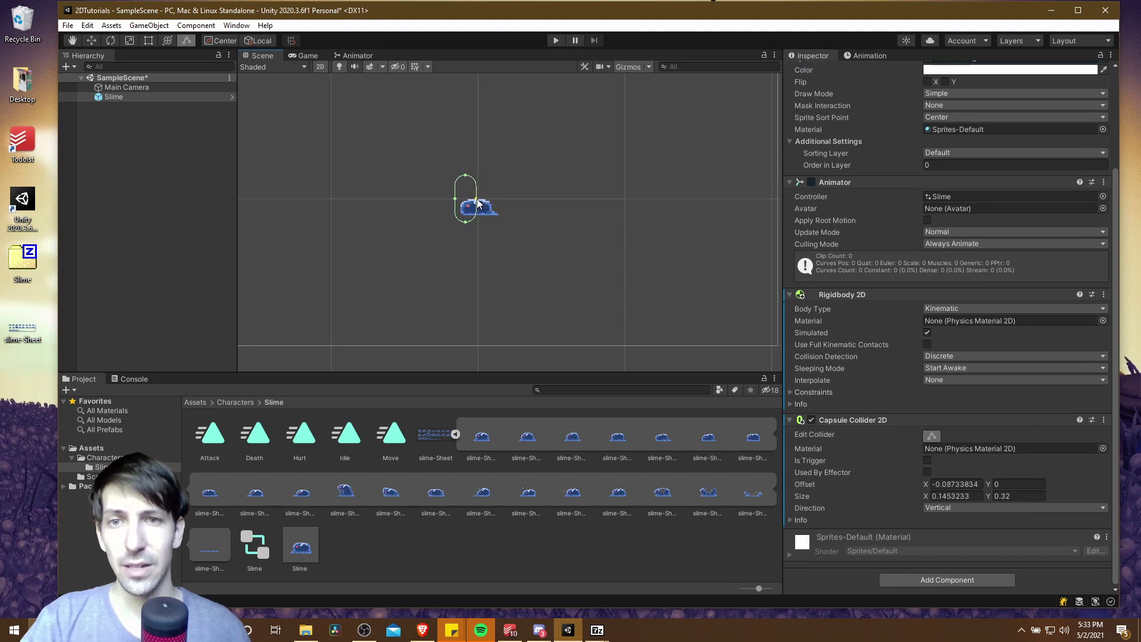
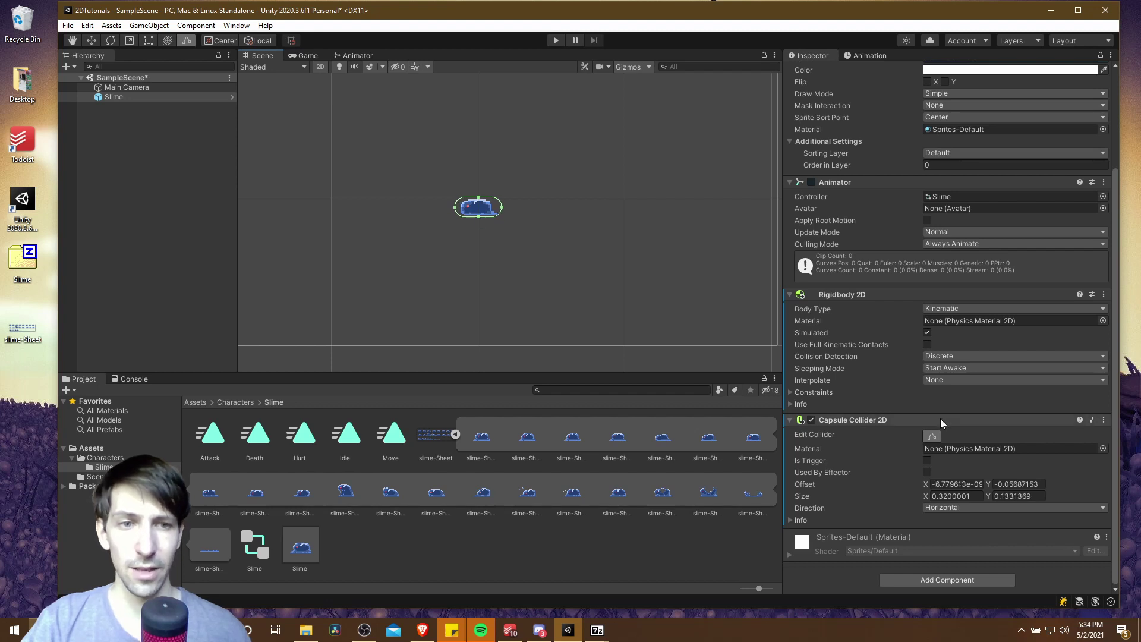
pyautogui.click(932, 436)
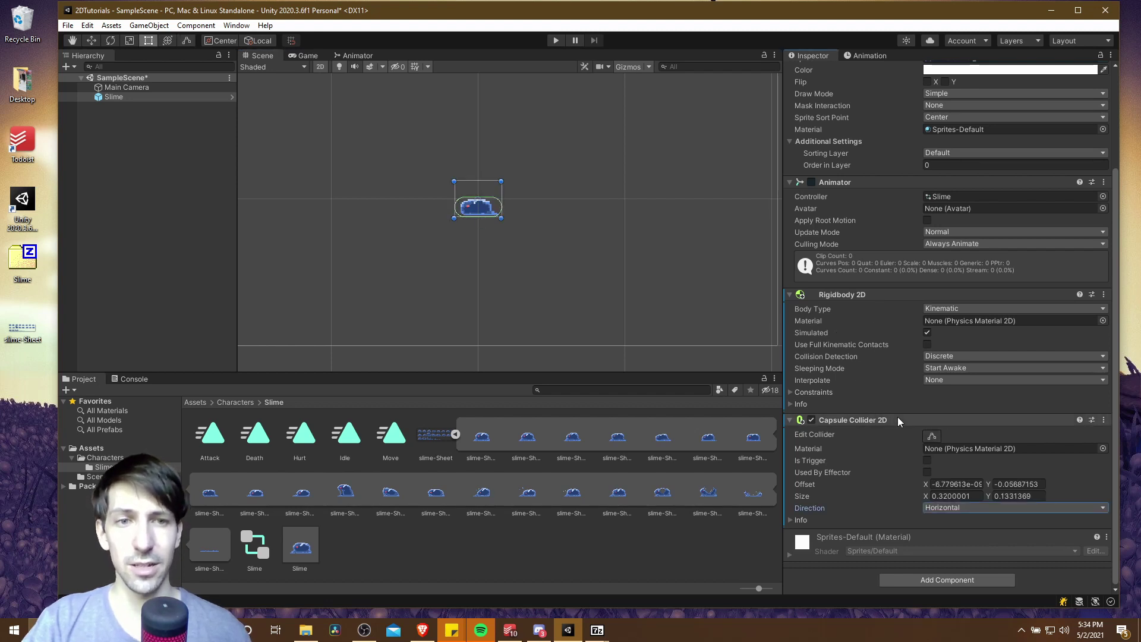
# Set the body type of the Slime's Rigidbody 2D to Dynamic
pyautogui.click(940, 309)
pyautogui.click(954, 322)
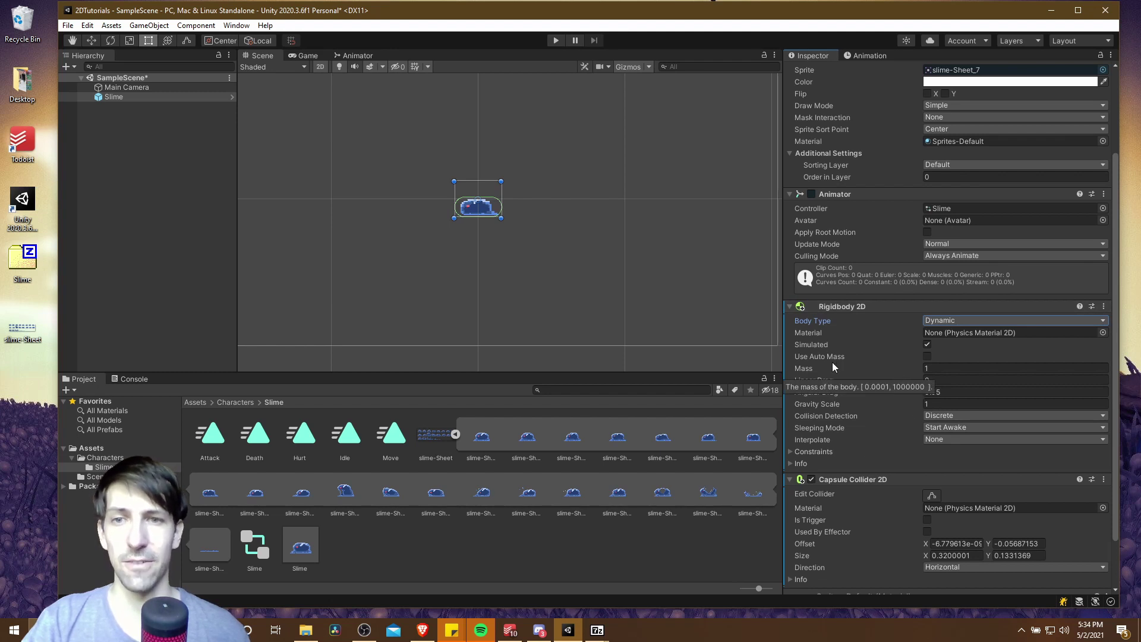
pyautogui.click(460, 449)
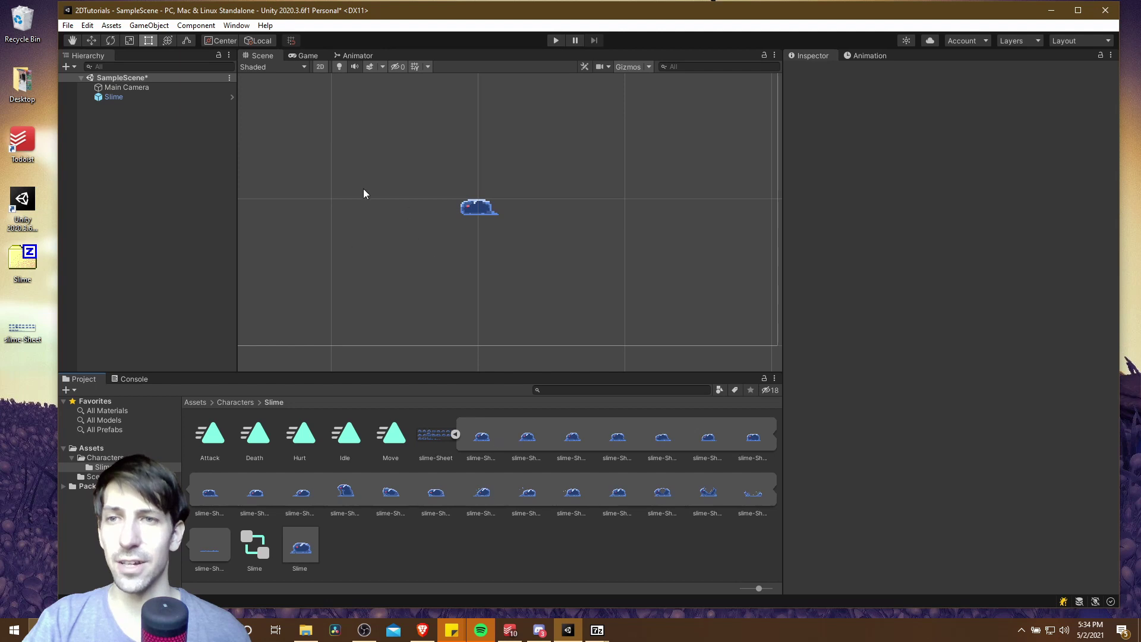
# Place the first slime-Sheet sprite in the scene just below the Slime and tint it red
pyautogui.moveTo(487, 440); pyautogui.dragTo(477, 254)
pyautogui.click(945, 184)
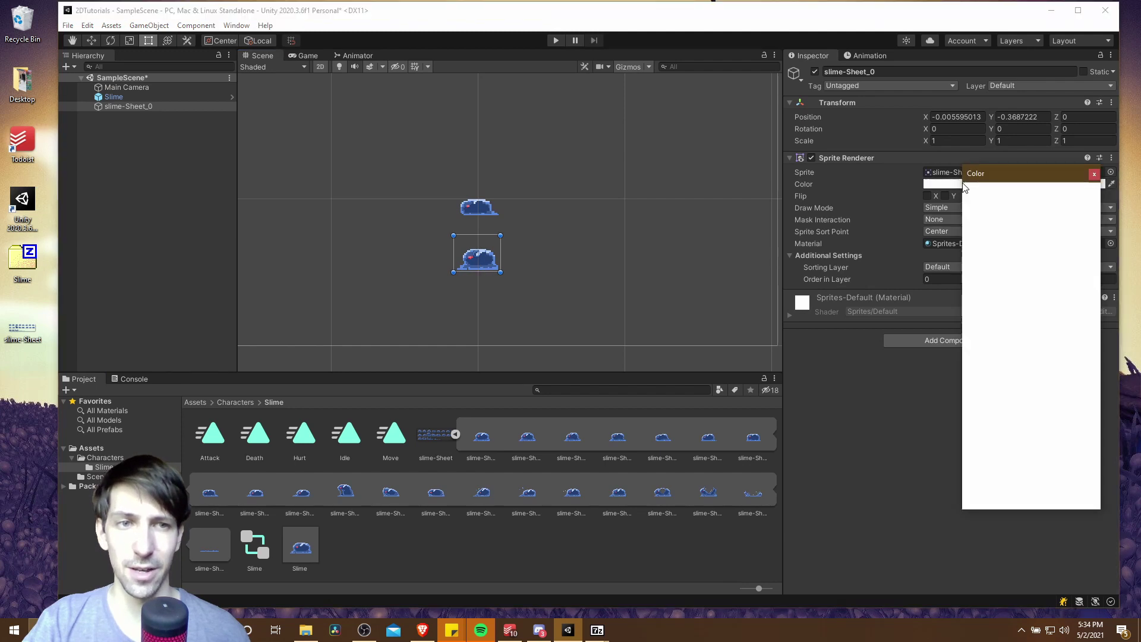
pyautogui.click(1061, 246)
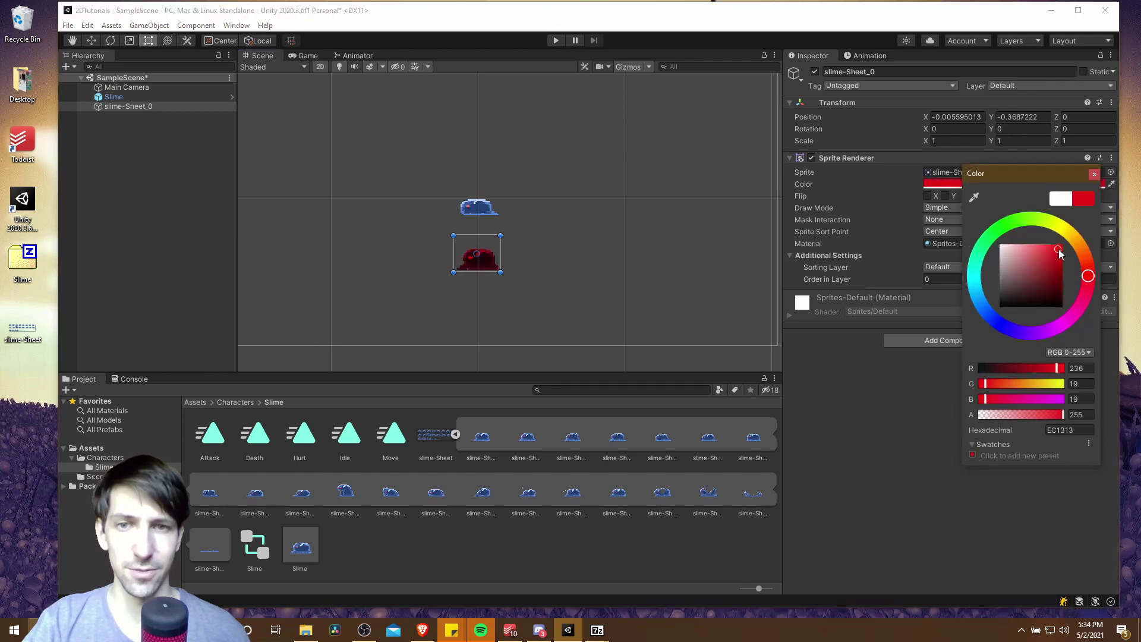
pyautogui.click(952, 368)
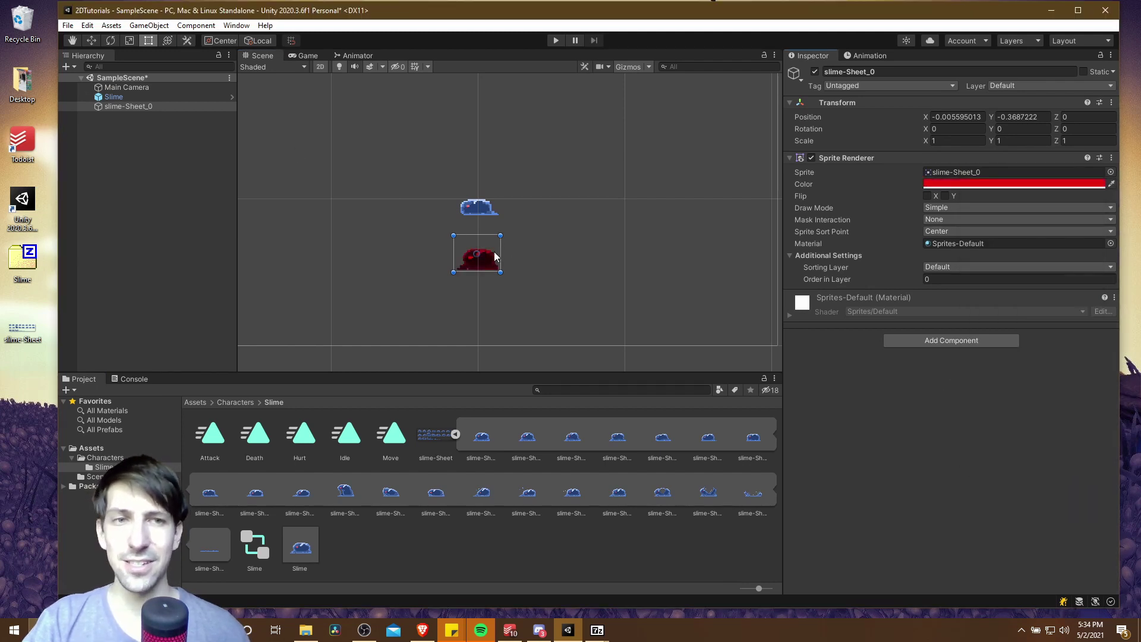
# Add a Box Collider 2D to the red slime and lower its upper edge to the sprite, about 0.15 high
pyautogui.click(927, 344)
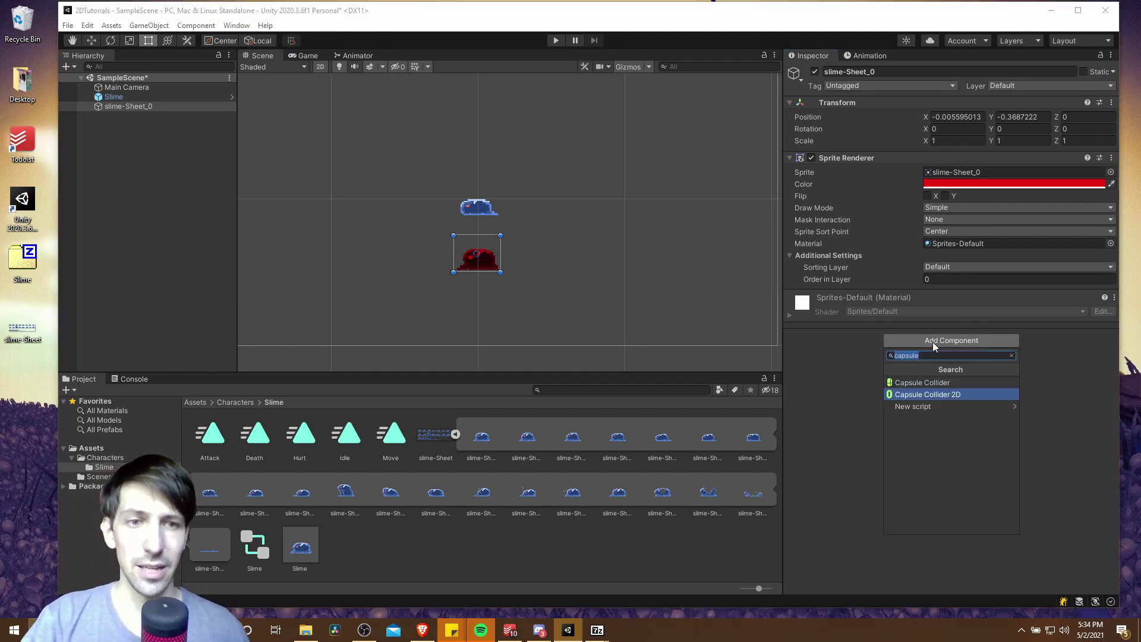
pyautogui.write('box')
pyautogui.click(959, 395)
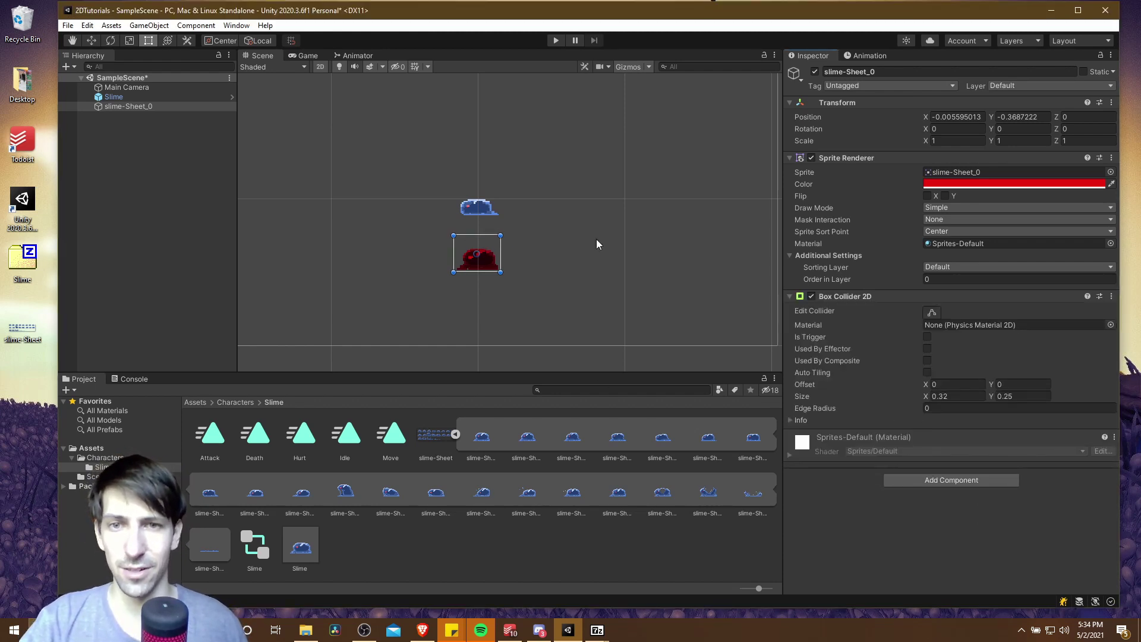
pyautogui.click(931, 312)
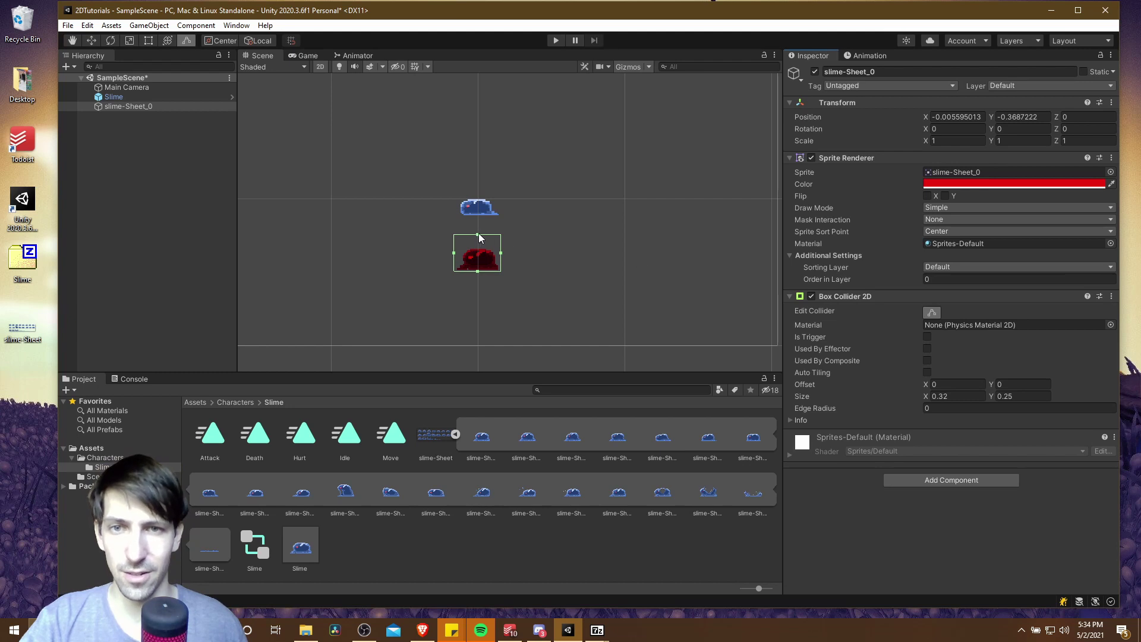
pyautogui.moveTo(478, 238); pyautogui.dragTo(481, 253)
# Add a Rigidbody 2D to the red slime and set its body type to Static
pyautogui.click(906, 480)
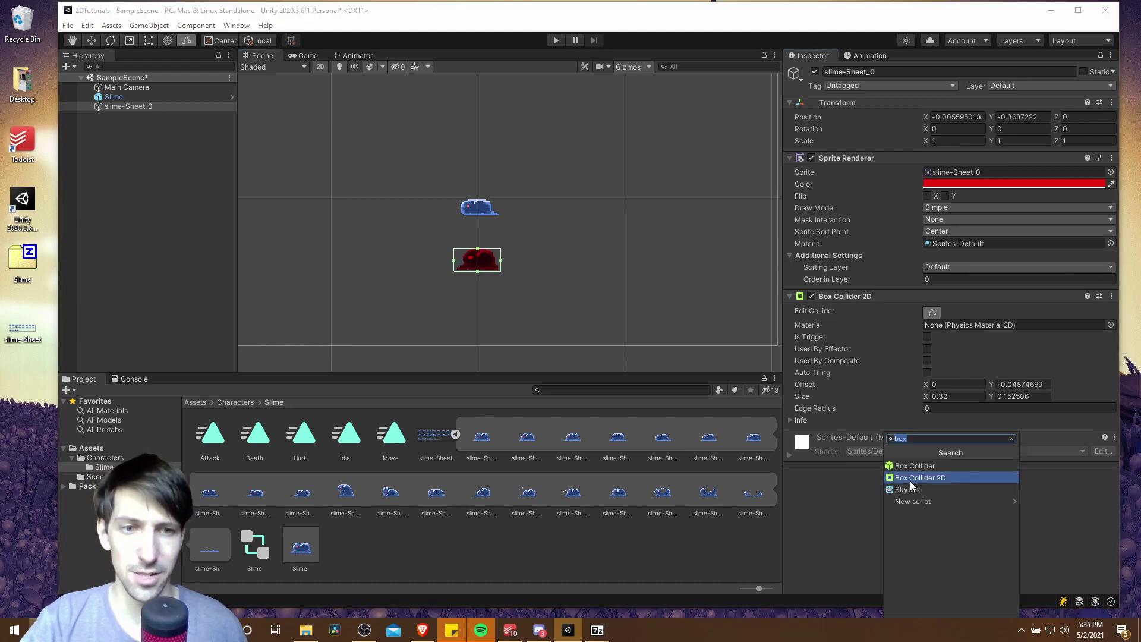
pyautogui.write('rigid')
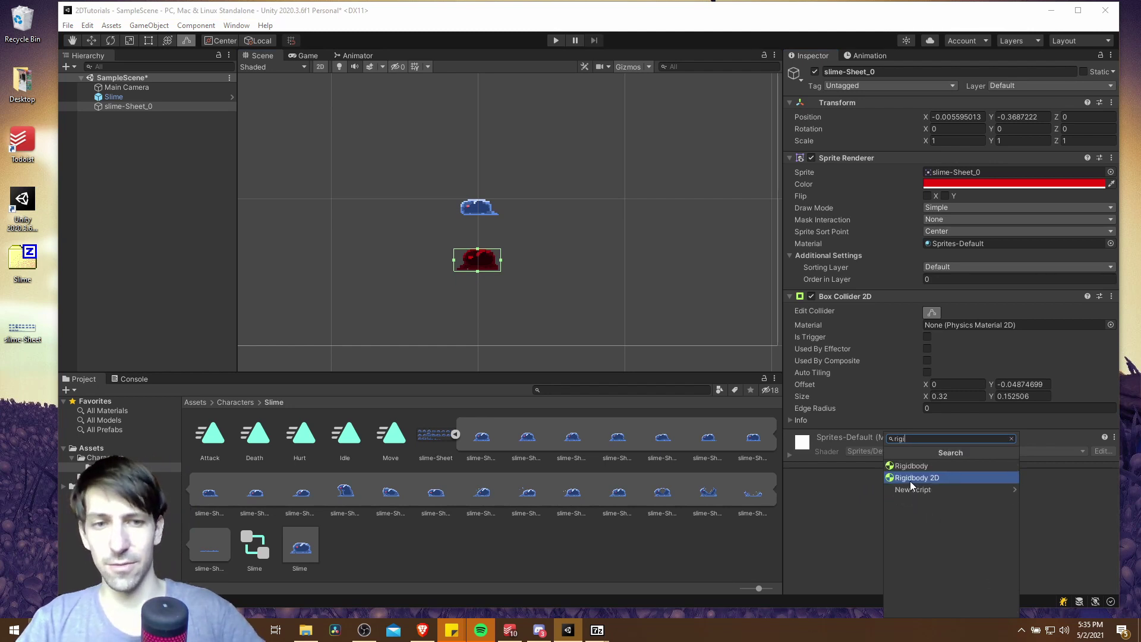
pyautogui.click(939, 479)
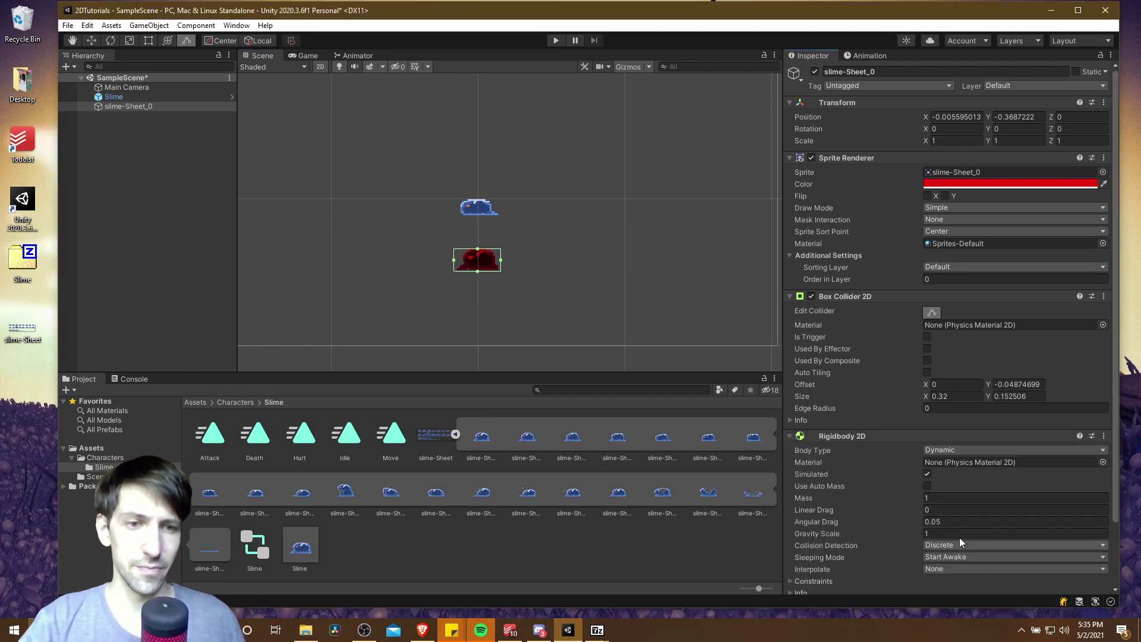
pyautogui.scroll(-3, 959, 537)
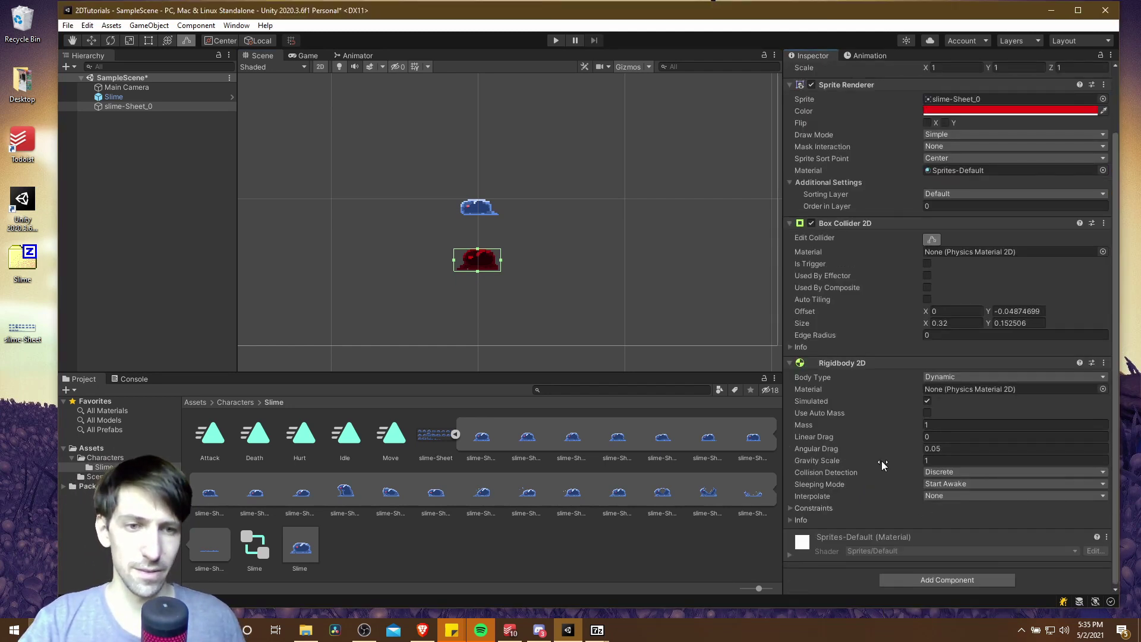
pyautogui.click(951, 378)
pyautogui.click(965, 416)
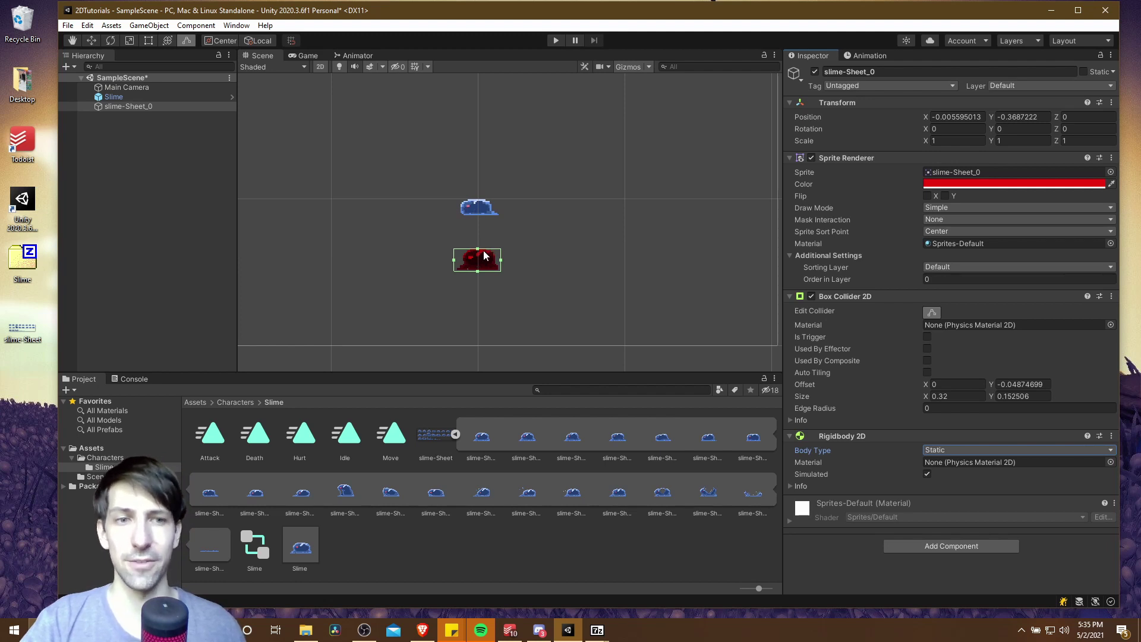
# Rename the red slime object to FloorBoxSlime
pyautogui.write('f')
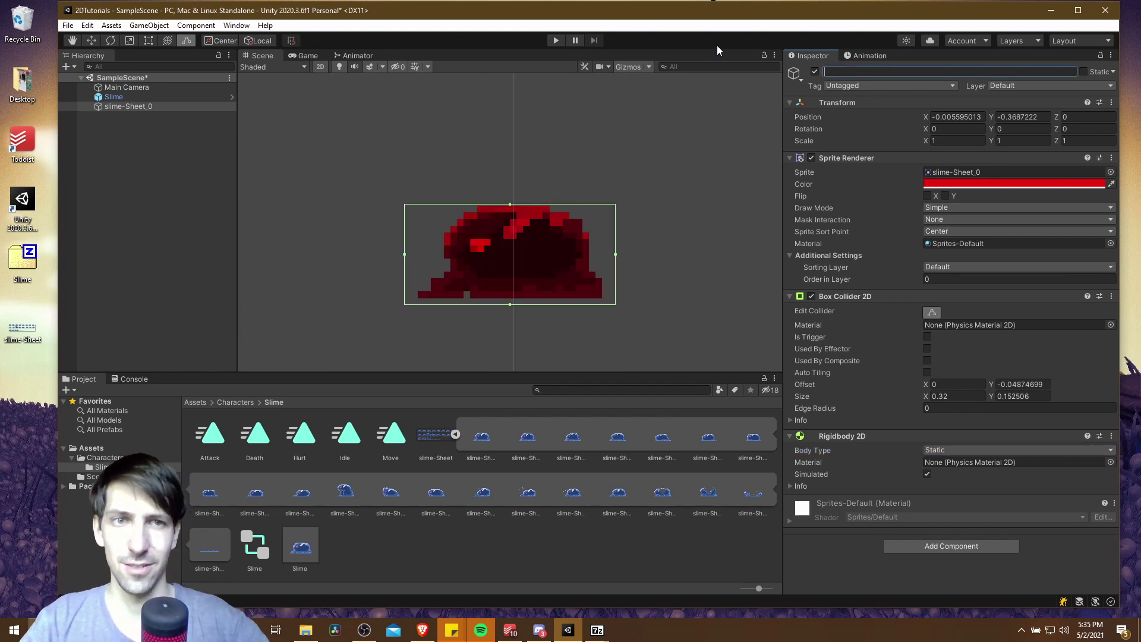
pyautogui.write('Floor')
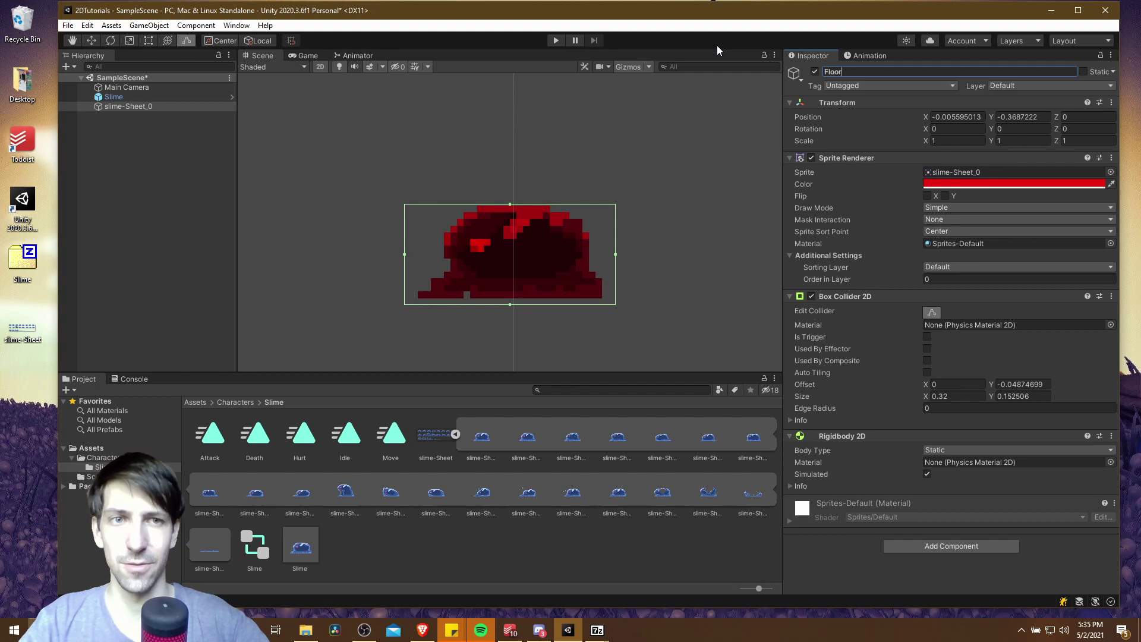
pyautogui.write('BoxSlime')
pyautogui.press('Return')
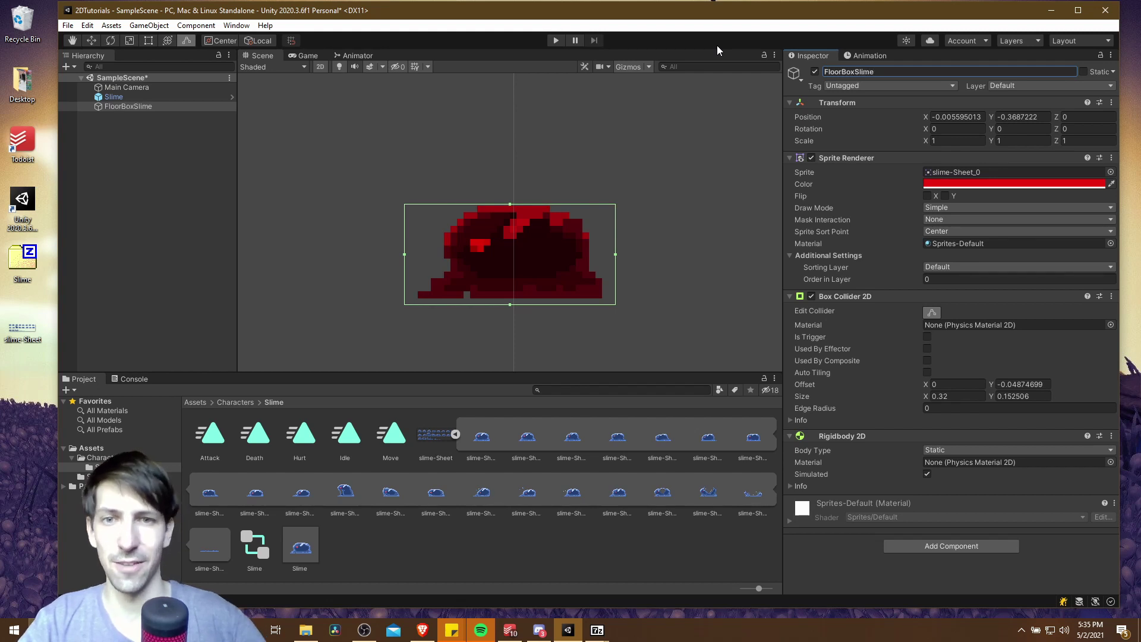
# Run the scene to test the Slime's collision with FloorBoxSlime
pyautogui.scroll(-2, 650, 267)
pyautogui.scroll(-3, 654, 267)
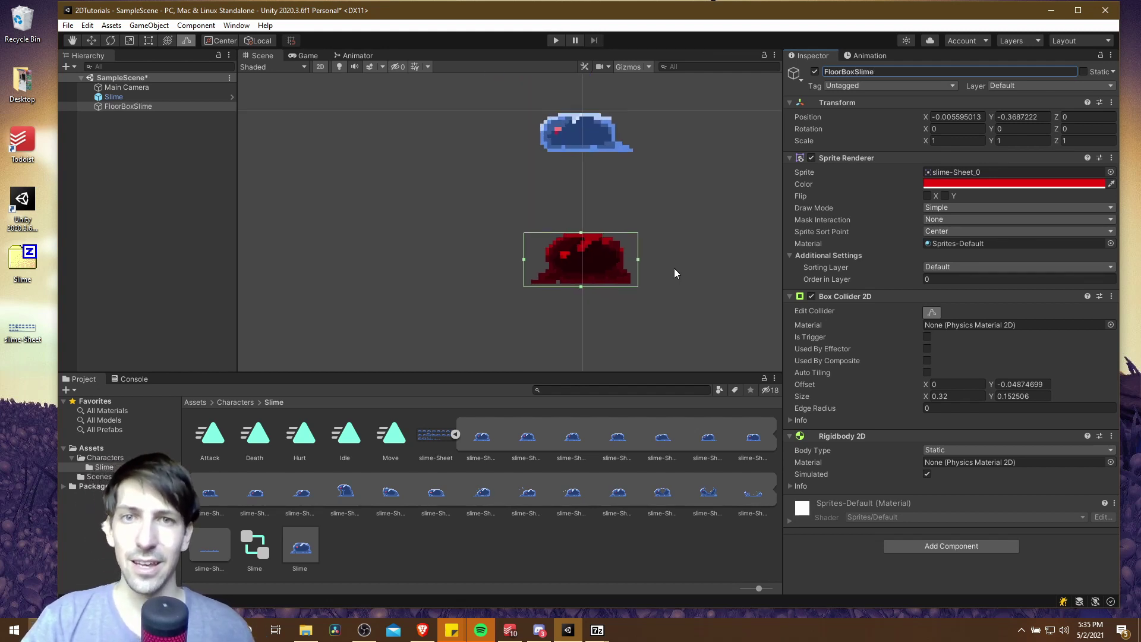
pyautogui.click(555, 40)
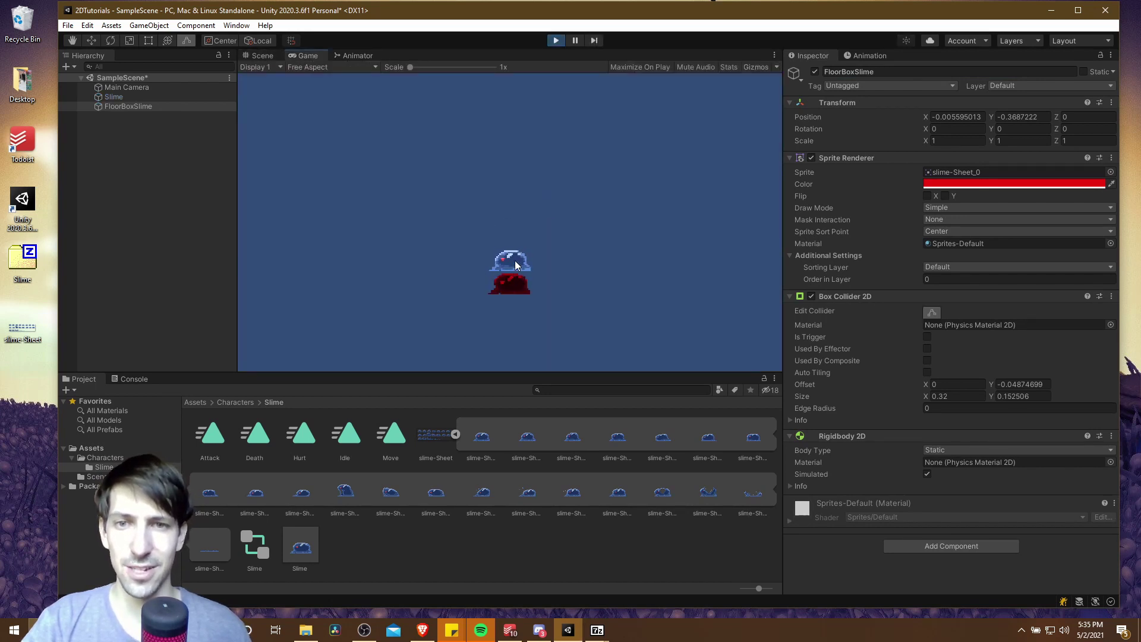
# Raise the Slime to a Y position of 1.627 above FloorBoxSlime and run the scene to test its fall
pyautogui.click(556, 41)
pyautogui.click(198, 97)
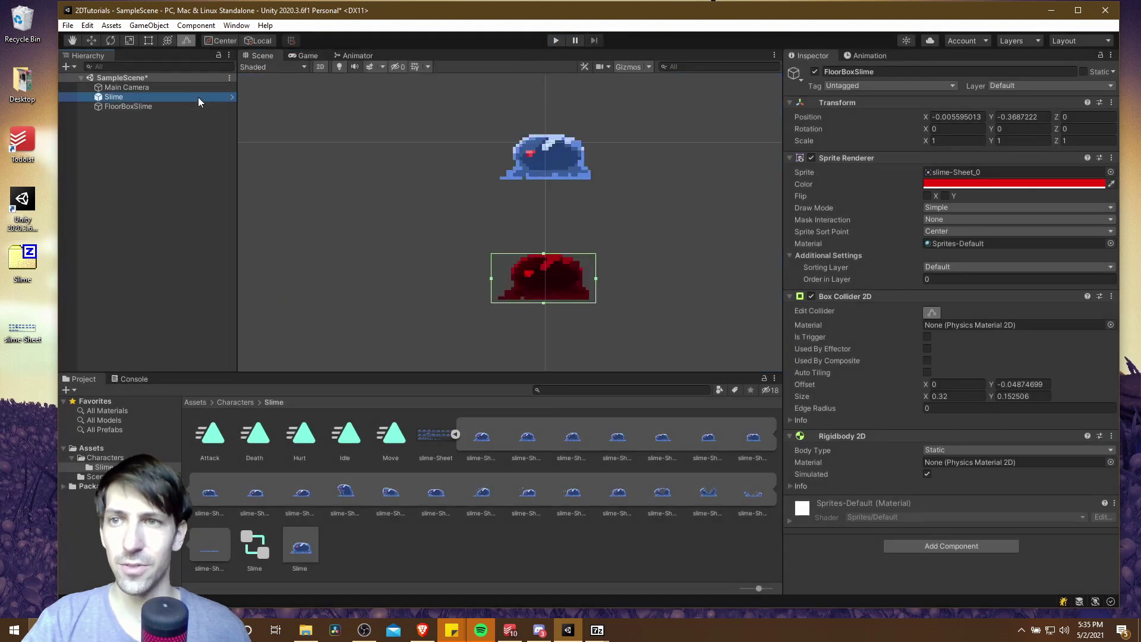
pyautogui.scroll(-4, 512, 224)
pyautogui.moveTo(525, 279); pyautogui.dragTo(525, 135)
pyautogui.click(557, 40)
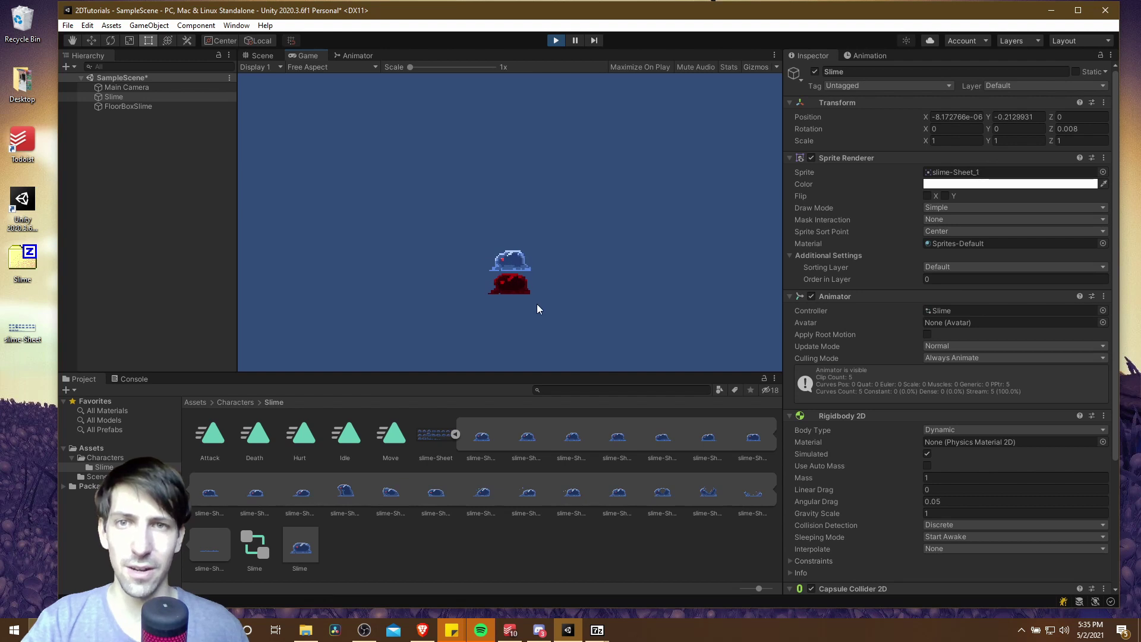
pyautogui.click(555, 40)
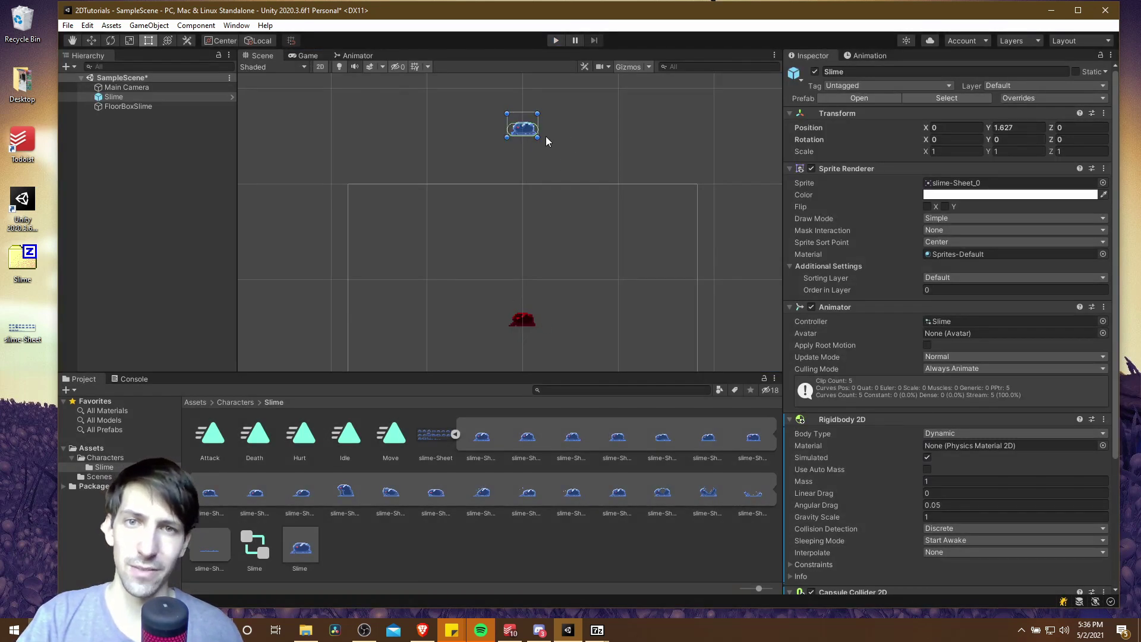
# Set the project's Physics 2D gravity to -0.981 in Y and run the scene to test the Slime's fall
pyautogui.click(87, 26)
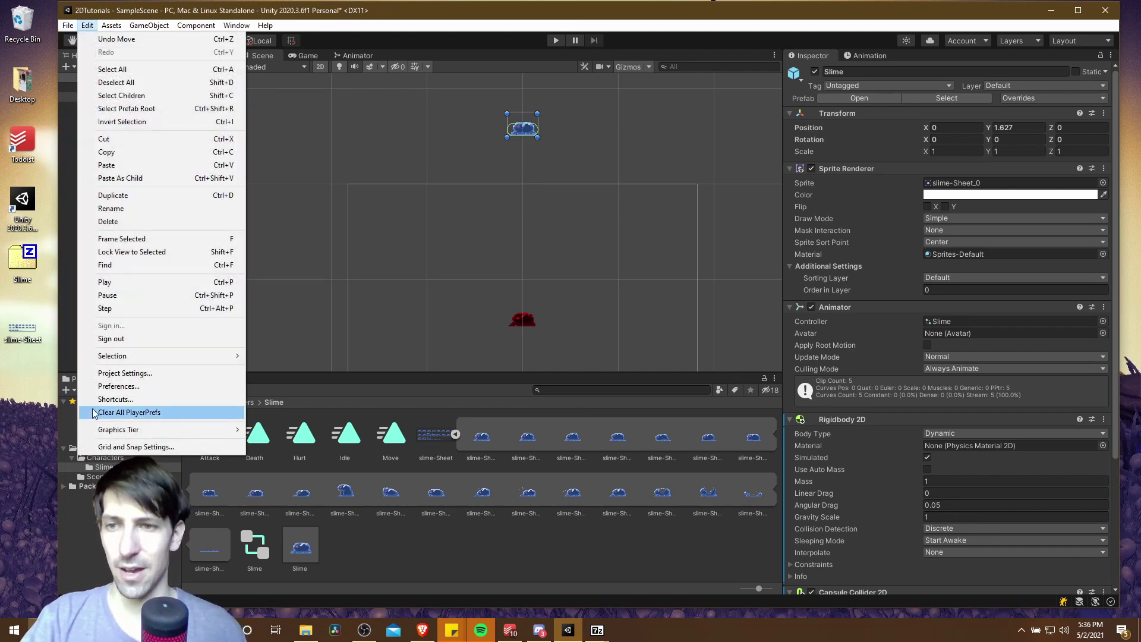
pyautogui.click(135, 375)
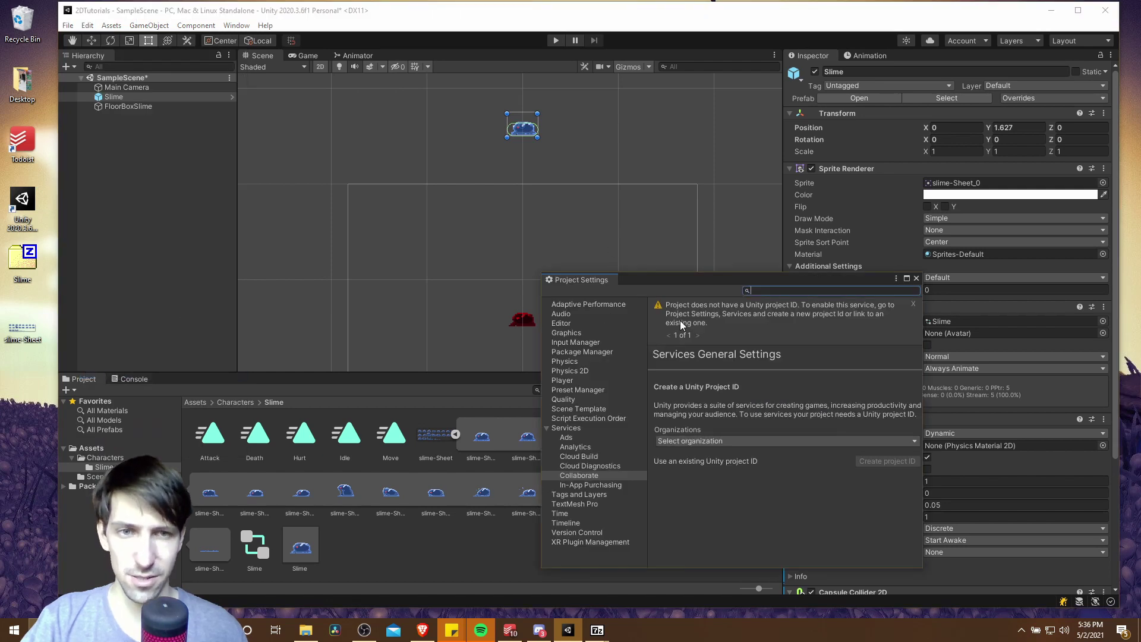
pyautogui.write('gravity')
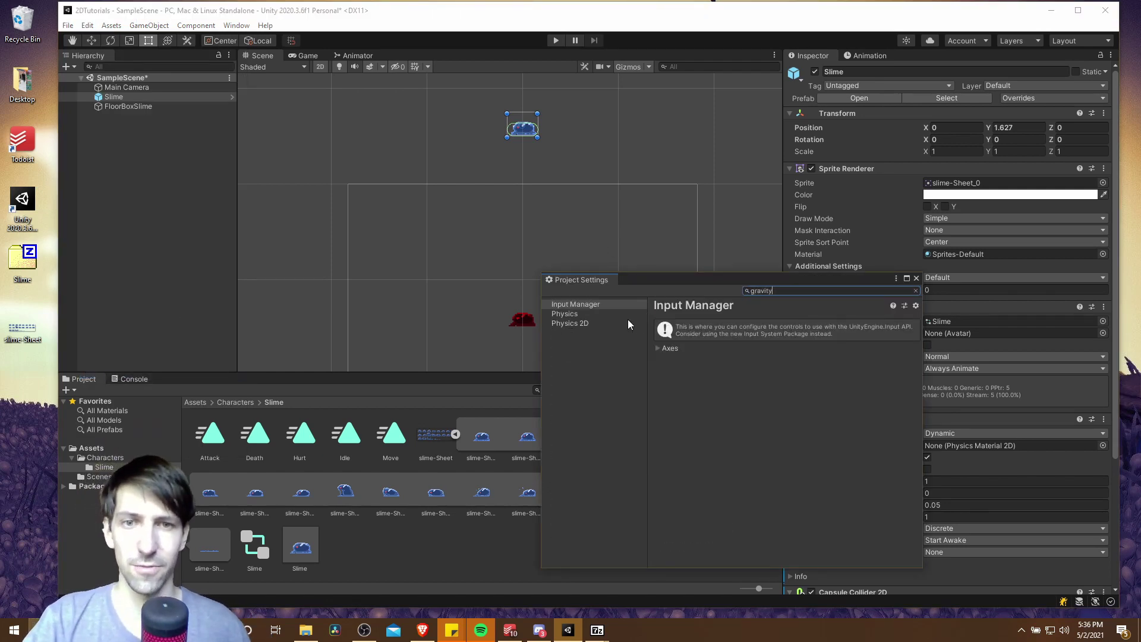
pyautogui.click(627, 324)
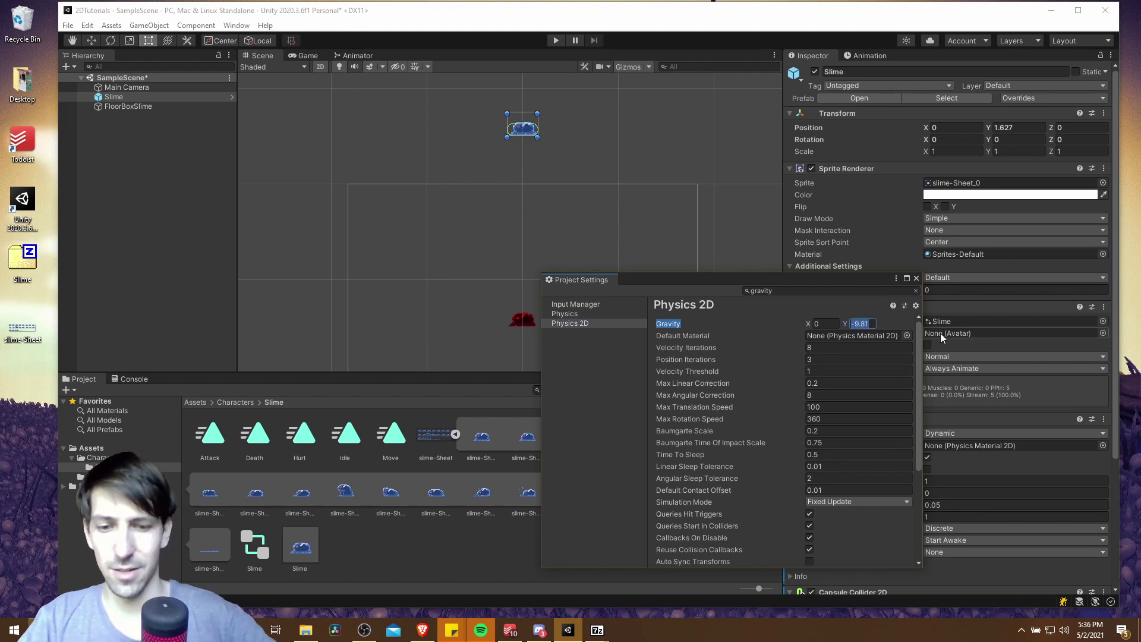
pyautogui.write('-')
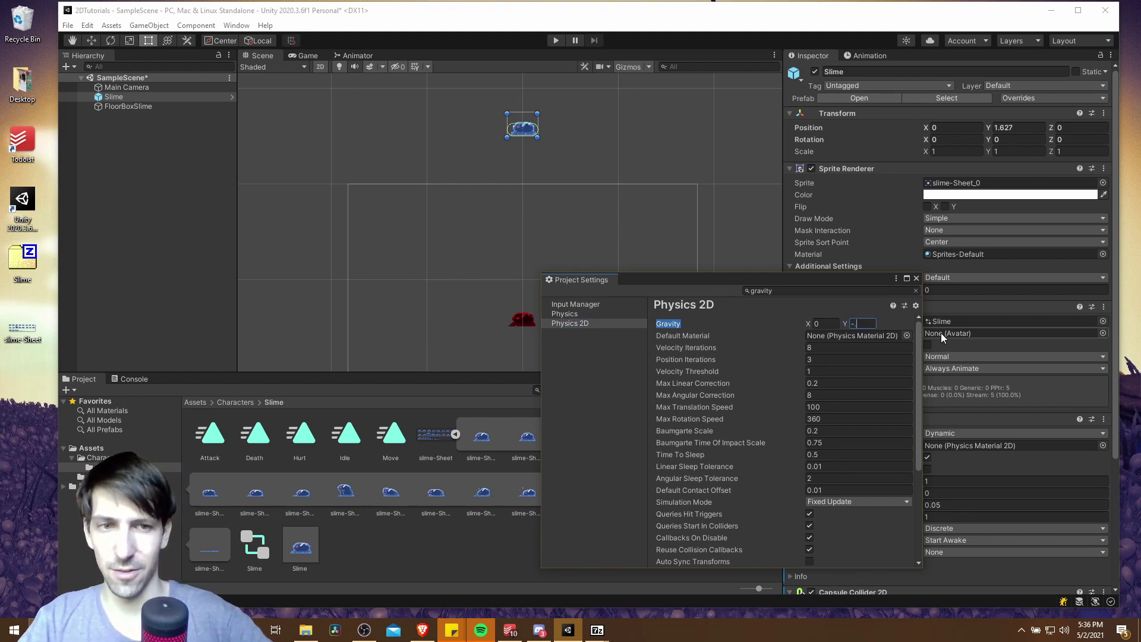
pyautogui.write('.981')
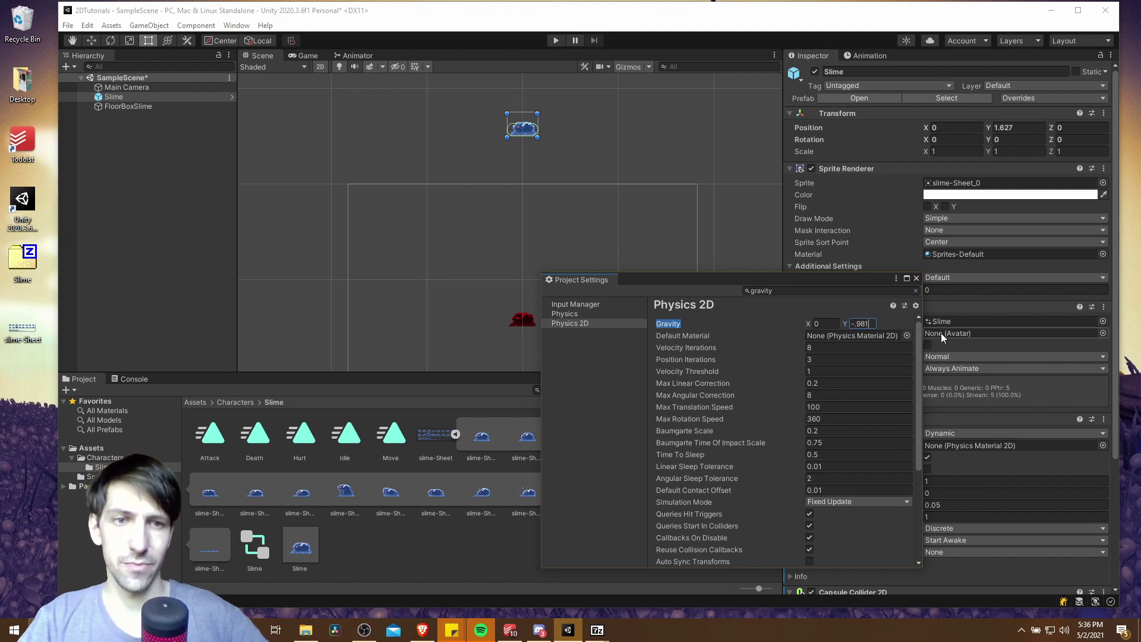
pyautogui.moveTo(736, 279); pyautogui.dragTo(652, 258)
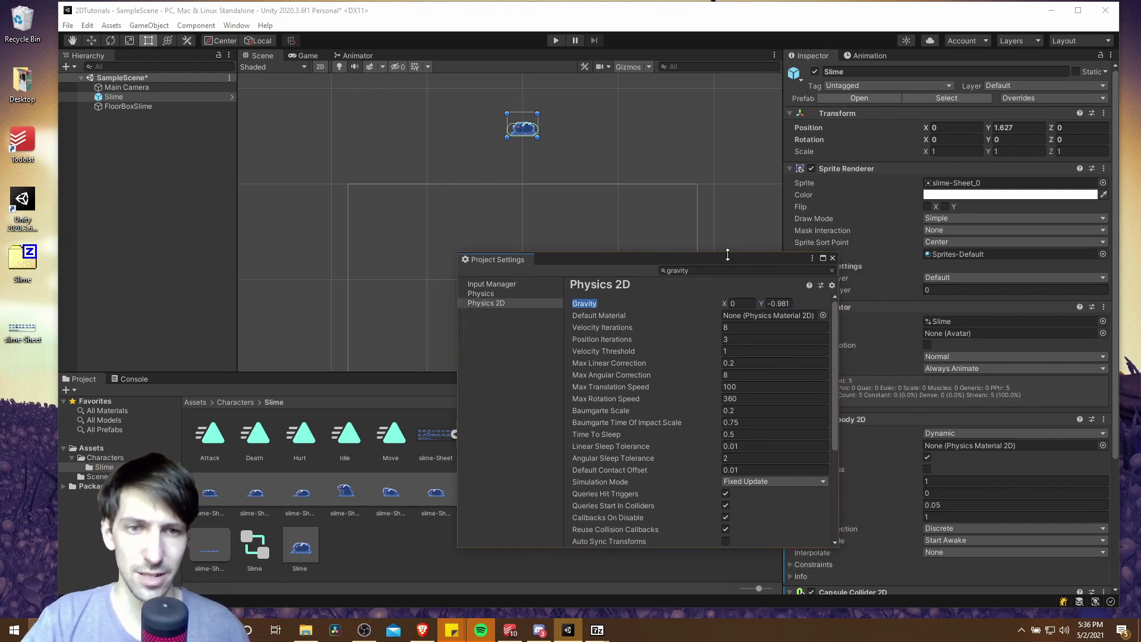
pyautogui.click(832, 259)
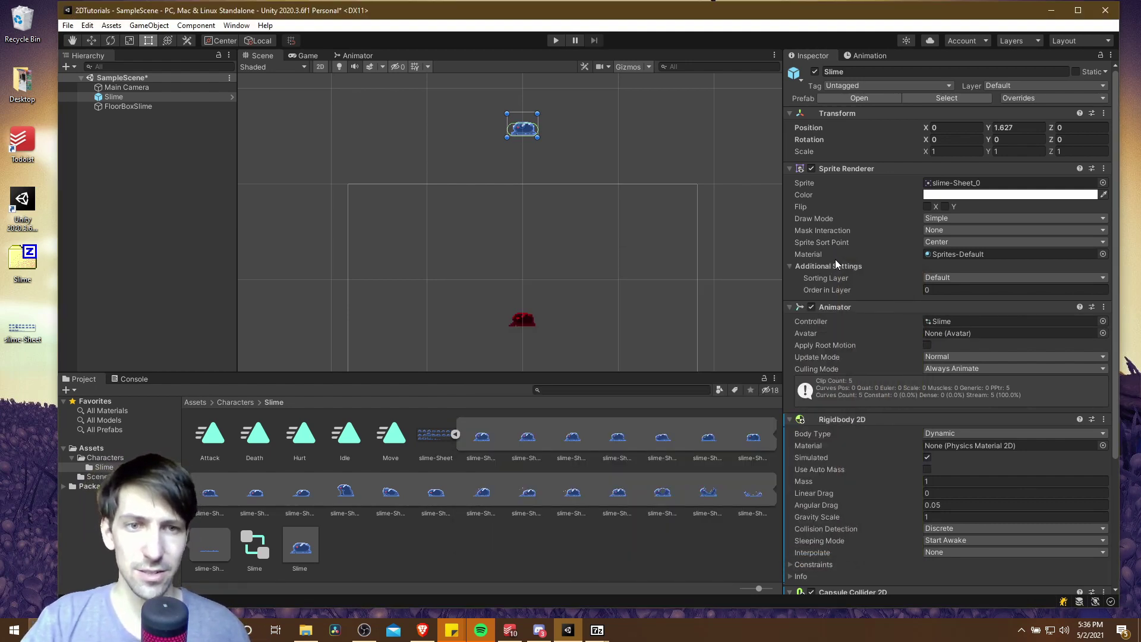
pyautogui.click(561, 41)
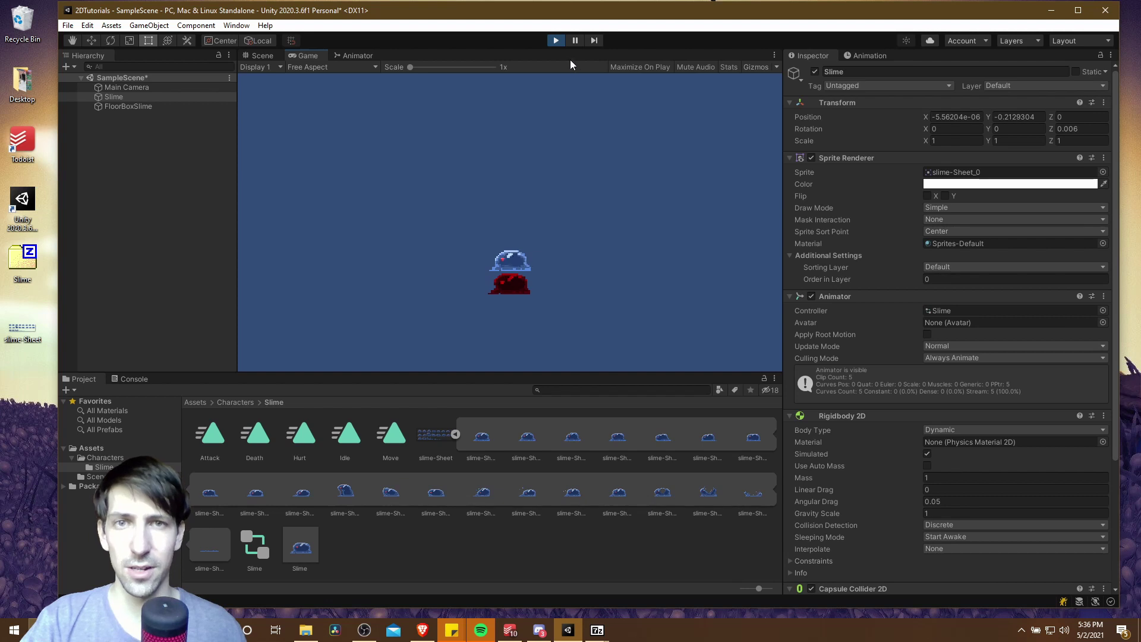
pyautogui.click(555, 40)
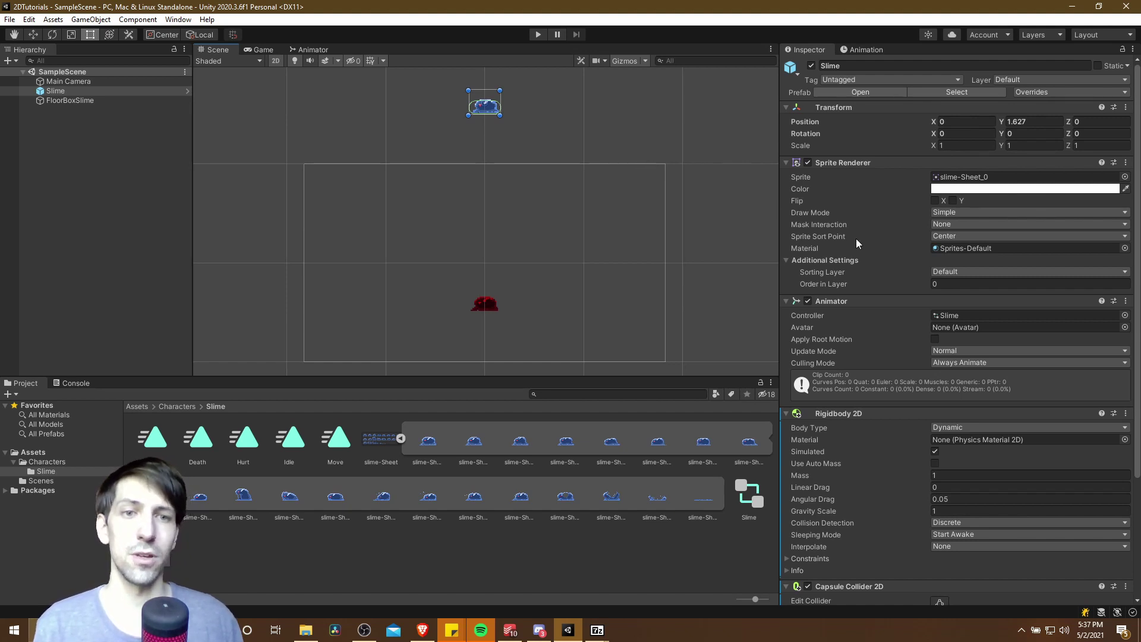
pyautogui.scroll(-3, 894, 276)
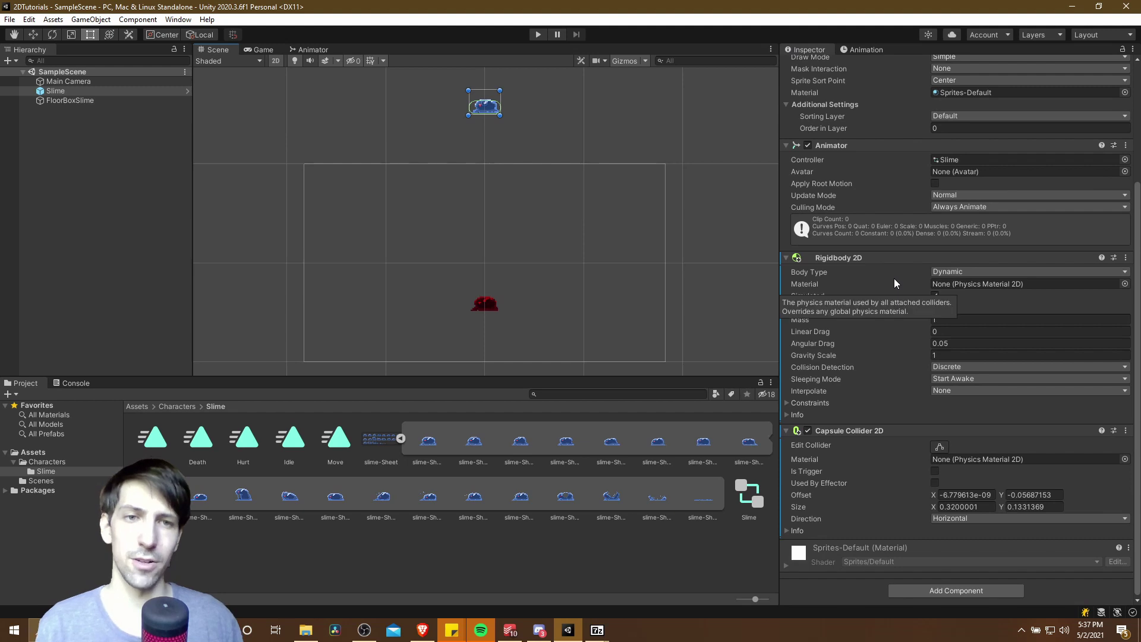
pyautogui.scroll(3, 895, 283)
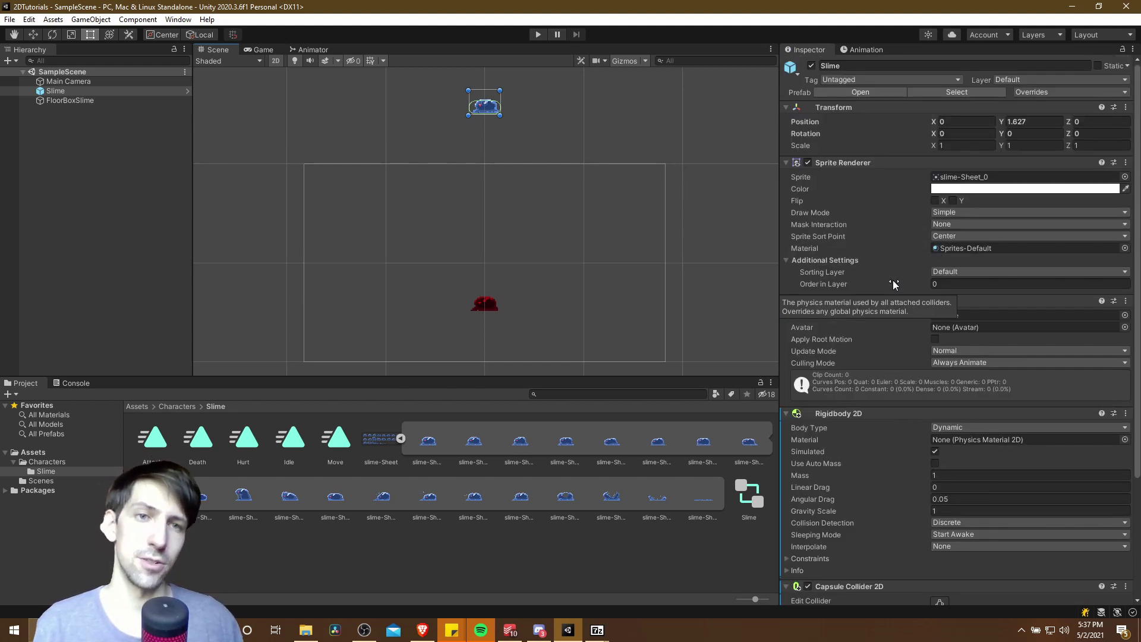
pyautogui.scroll(-2, 893, 284)
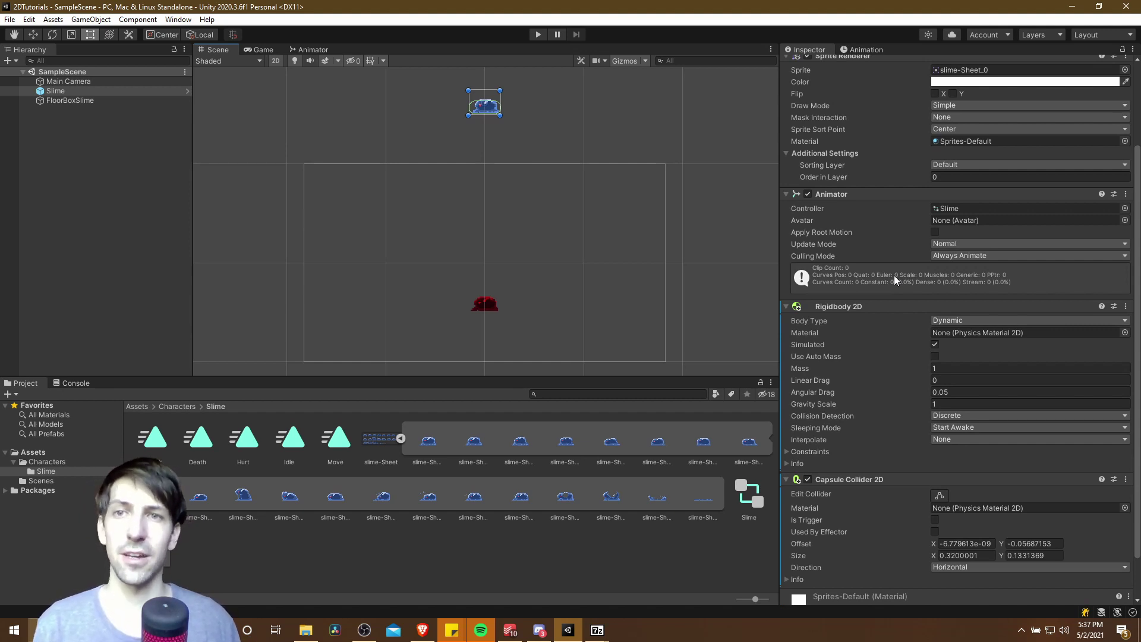
pyautogui.click(312, 49)
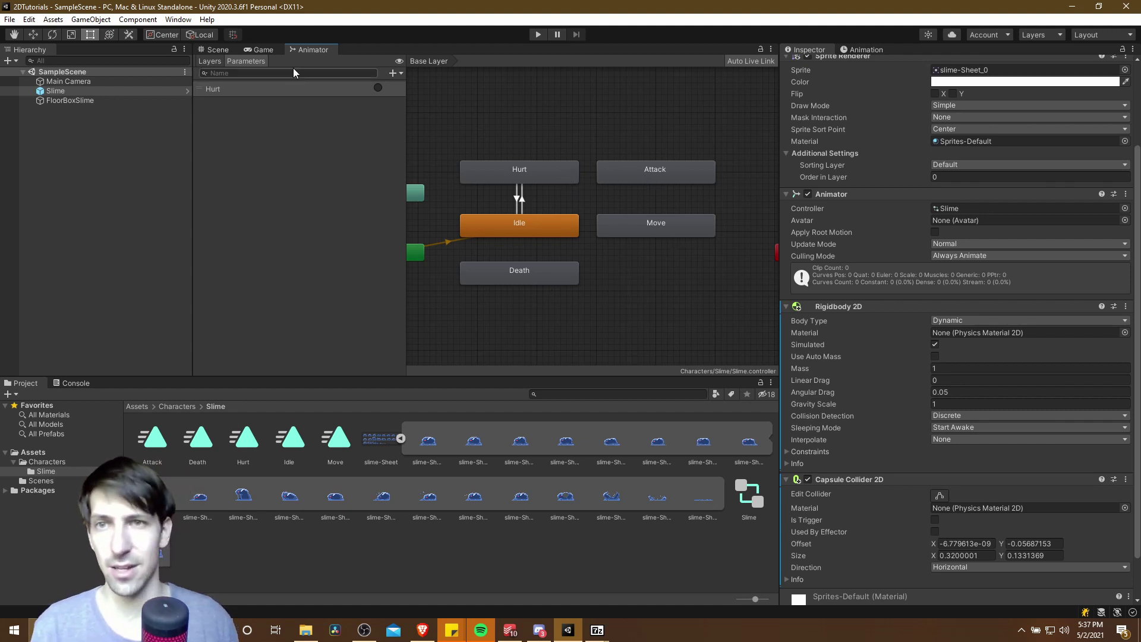
pyautogui.click(232, 50)
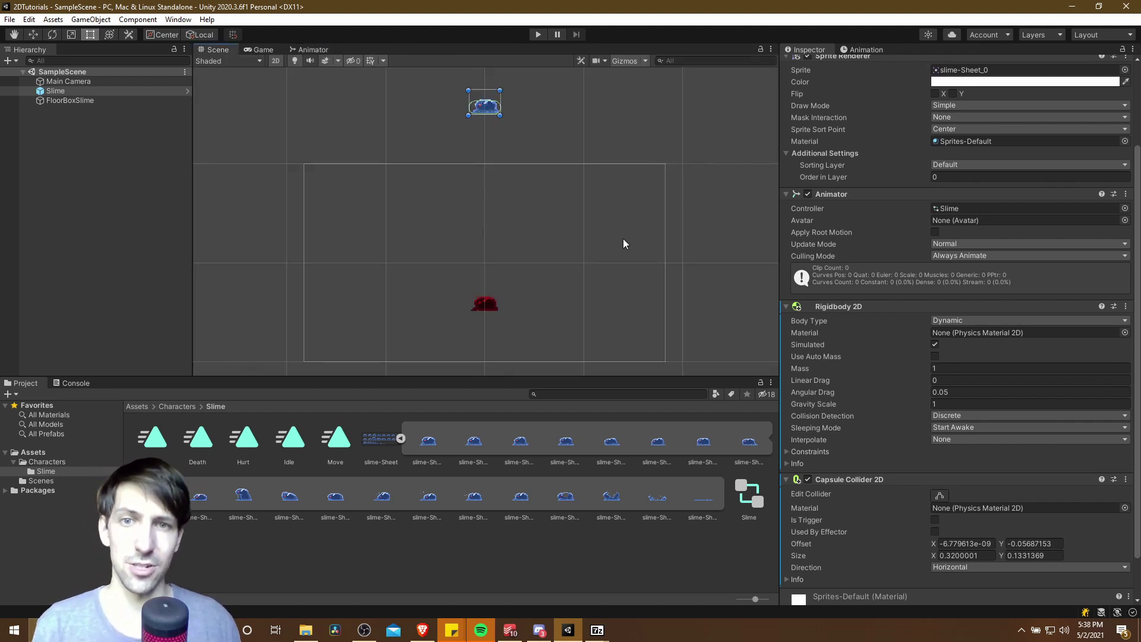